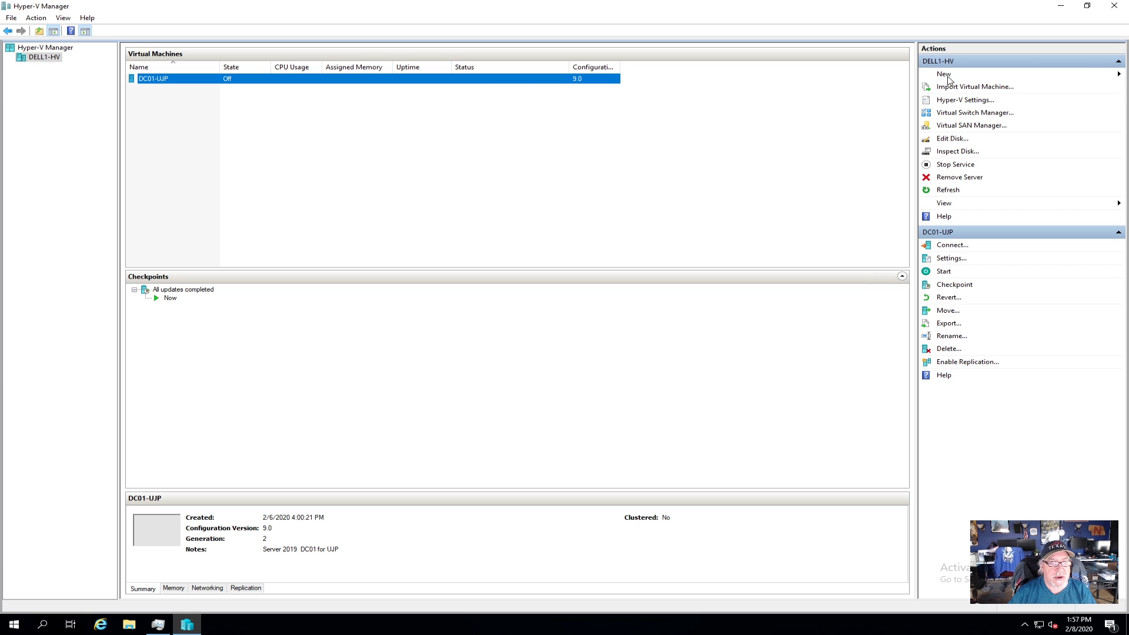
Step: Start the New Virtual Machine Wizard and name the VM W10-P-1909-Gold, keeping location c:\Hyper-V\
{"action": "left_click", "coordinate": [947, 77]}
{"action": "left_click", "coordinate": [1056, 76]}
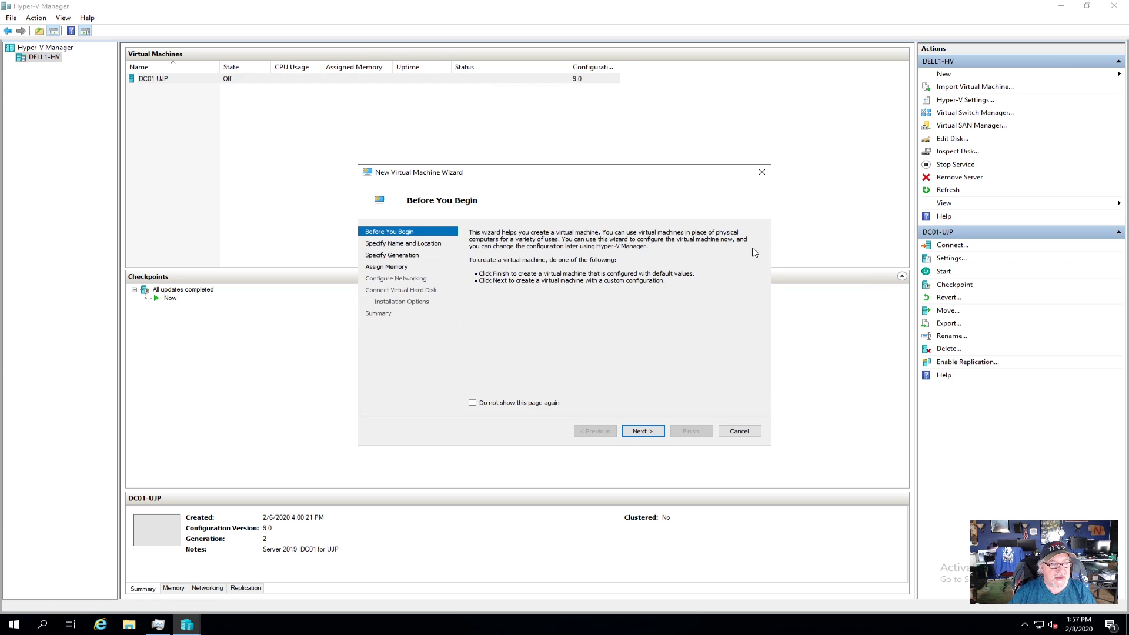
{"action": "left_click", "coordinate": [643, 431]}
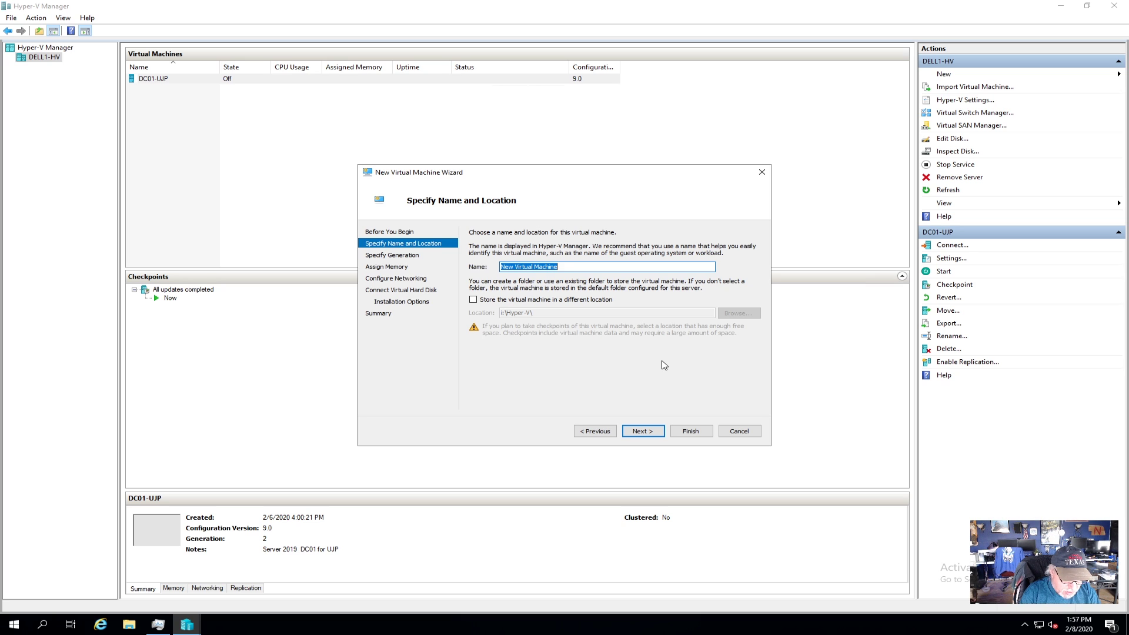
{"action": "type", "text": "W10-"}
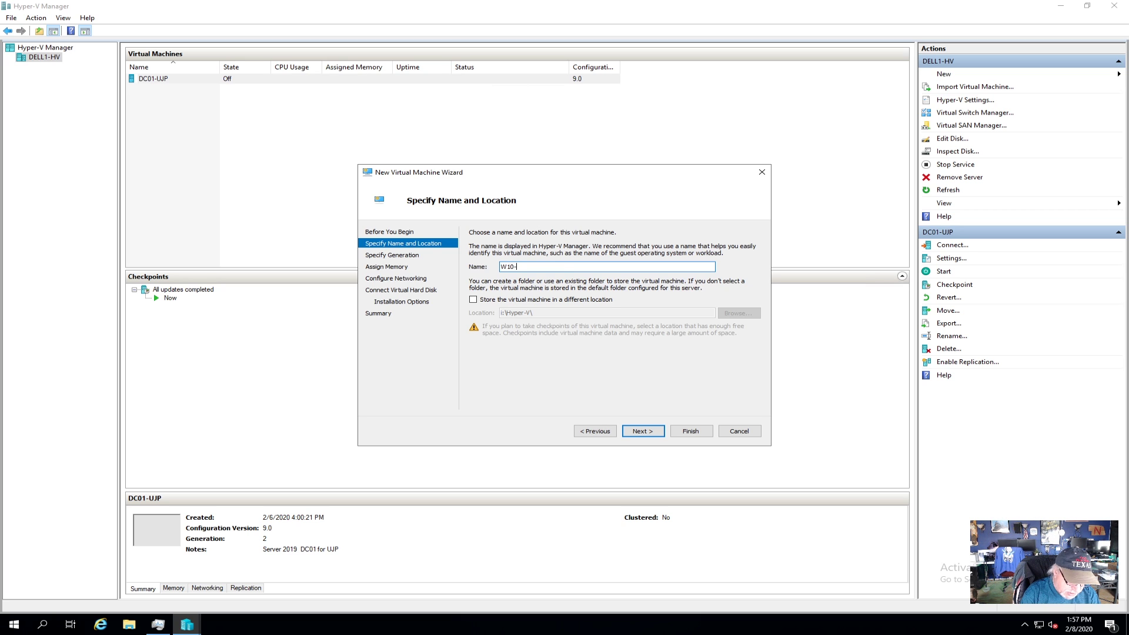
{"action": "type", "text": "P-Go"}
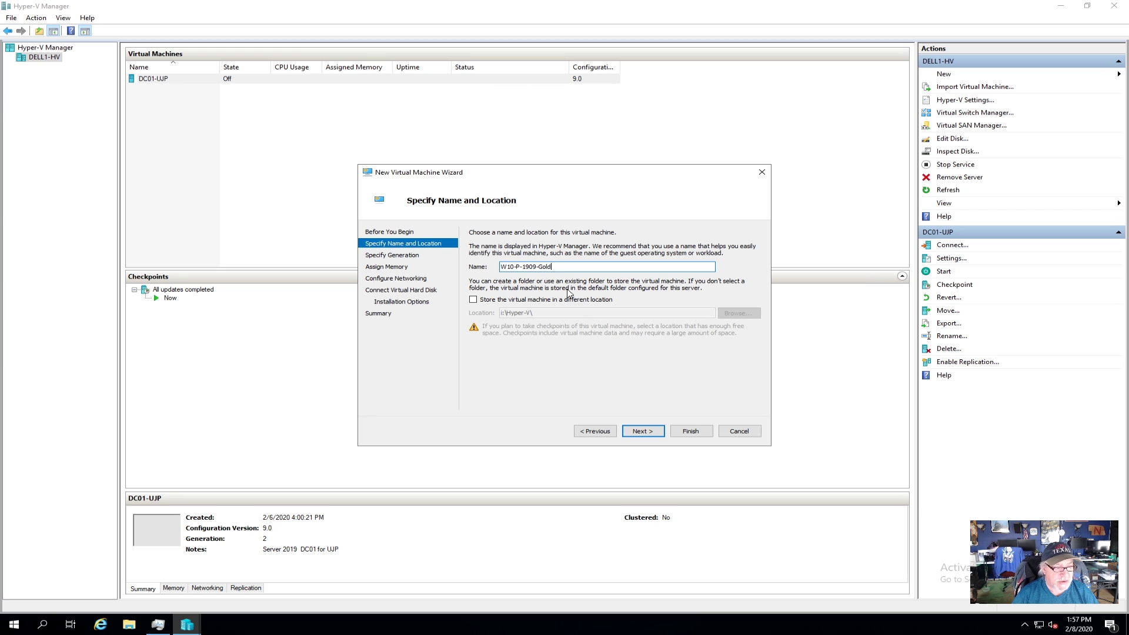
{"action": "left_click", "coordinate": [642, 431]}
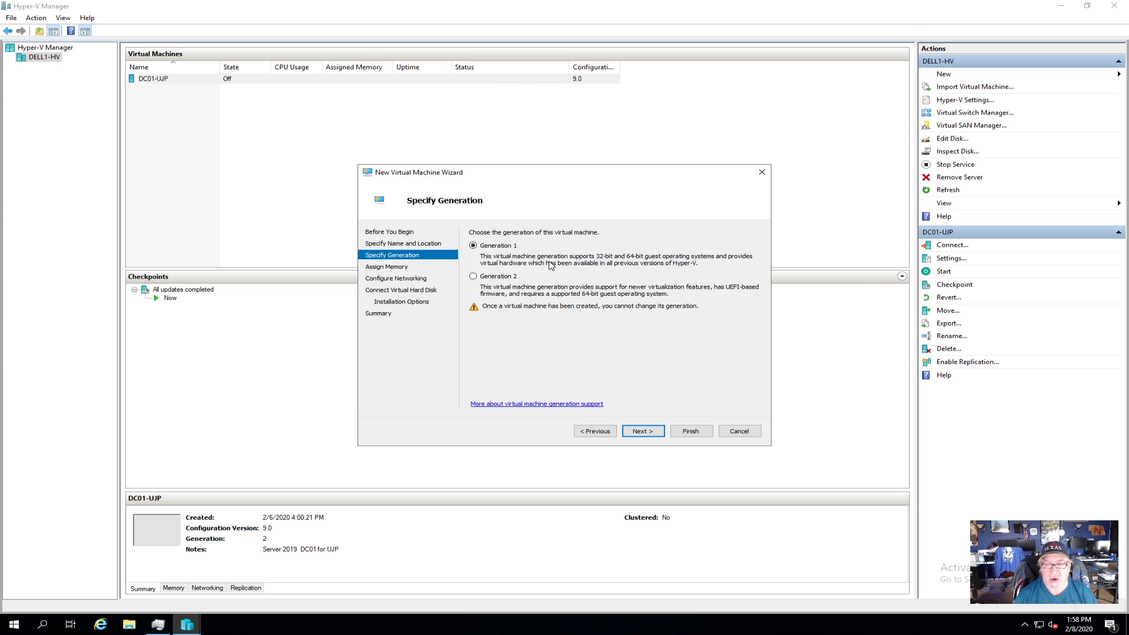
Step: Choose Generation 2 and 4096 MB startup memory for the new VM
{"action": "left_click", "coordinate": [479, 282]}
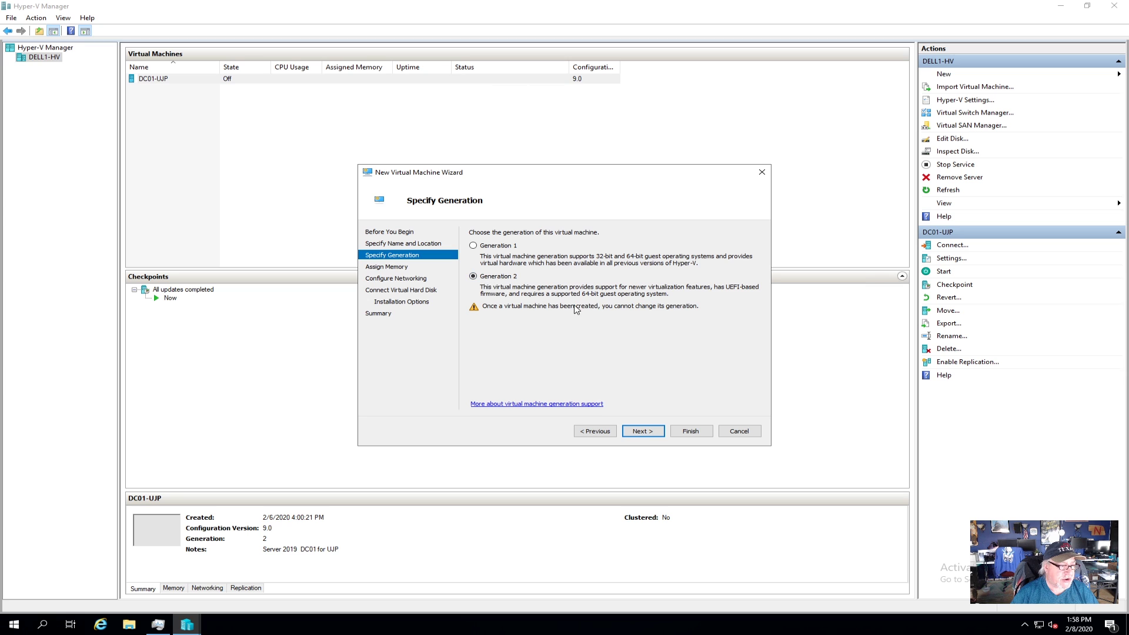
{"action": "left_click", "coordinate": [640, 431]}
{"action": "type", "text": "4096"}
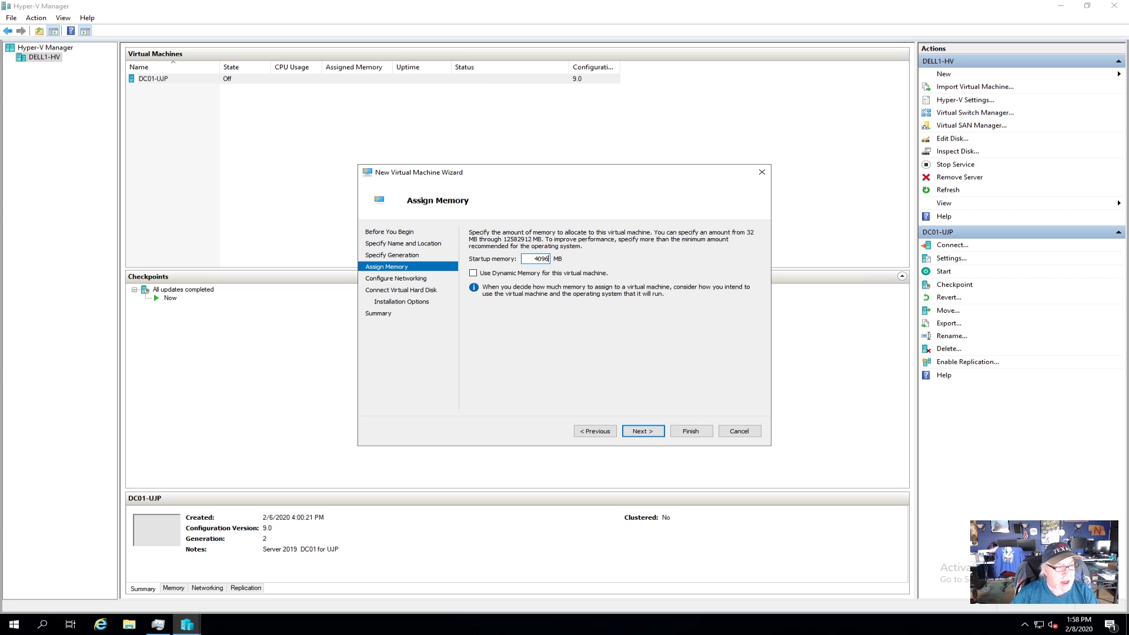
{"action": "left_click", "coordinate": [635, 437]}
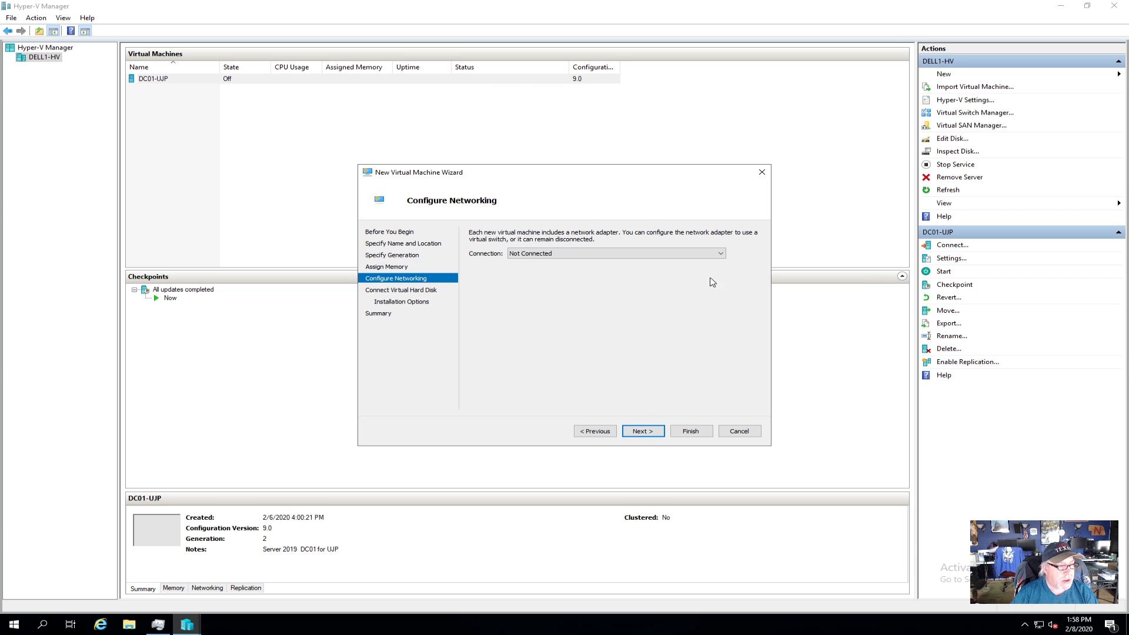
Step: Connect it to GB10-virt, keep the default 127 GB VHDX and install-later option, and finish
{"action": "left_click", "coordinate": [722, 254]}
{"action": "left_click", "coordinate": [549, 276]}
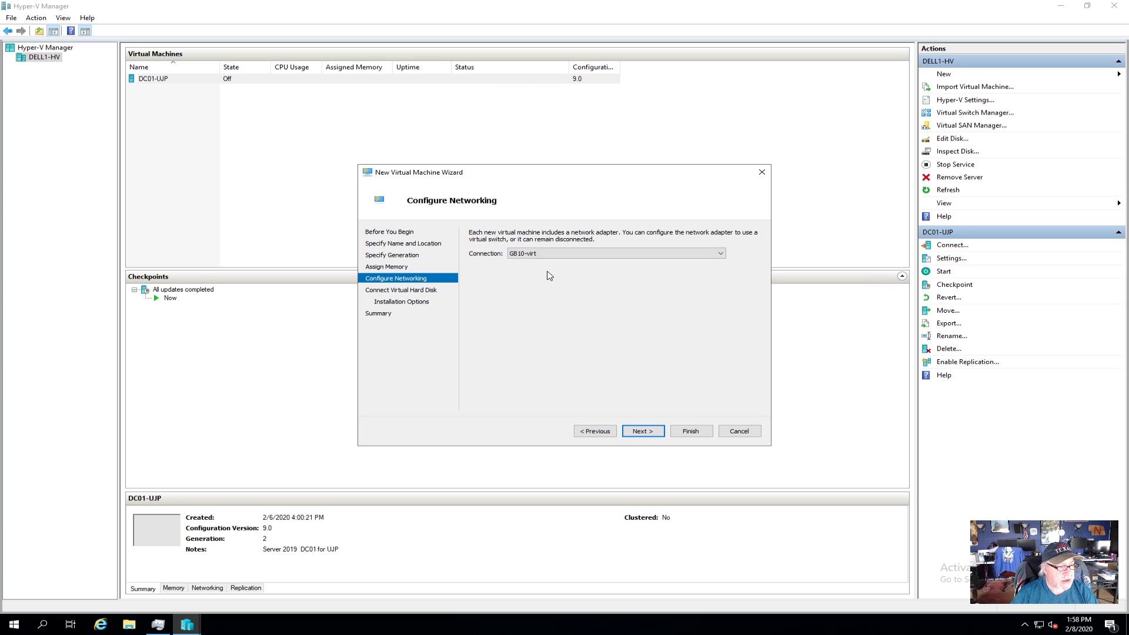
{"action": "left_click", "coordinate": [650, 431]}
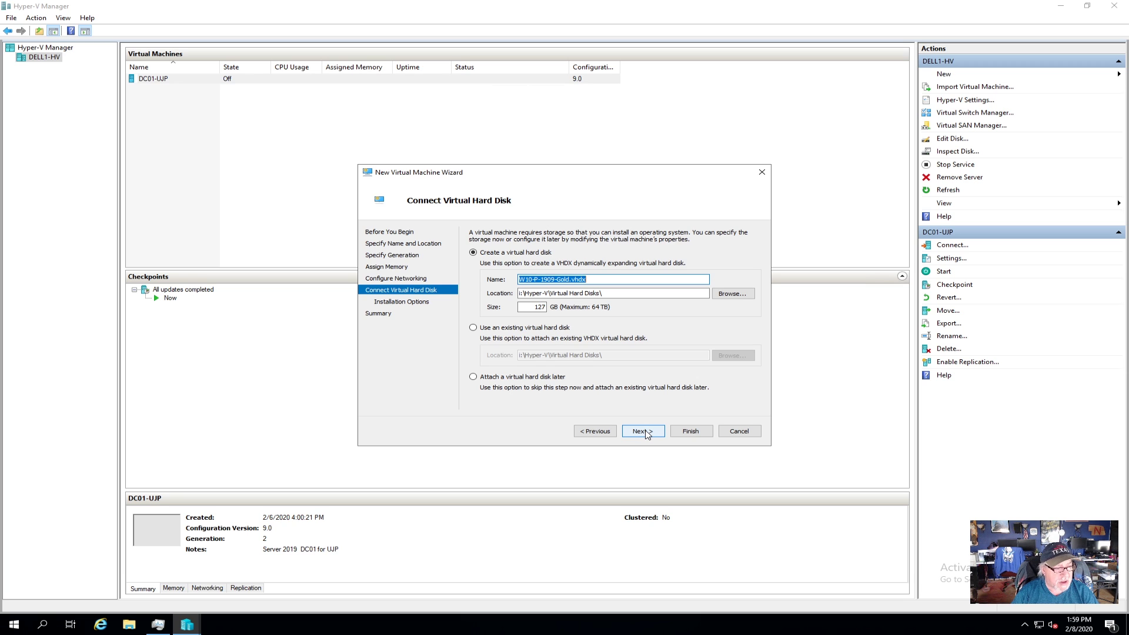
{"action": "left_click", "coordinate": [646, 434]}
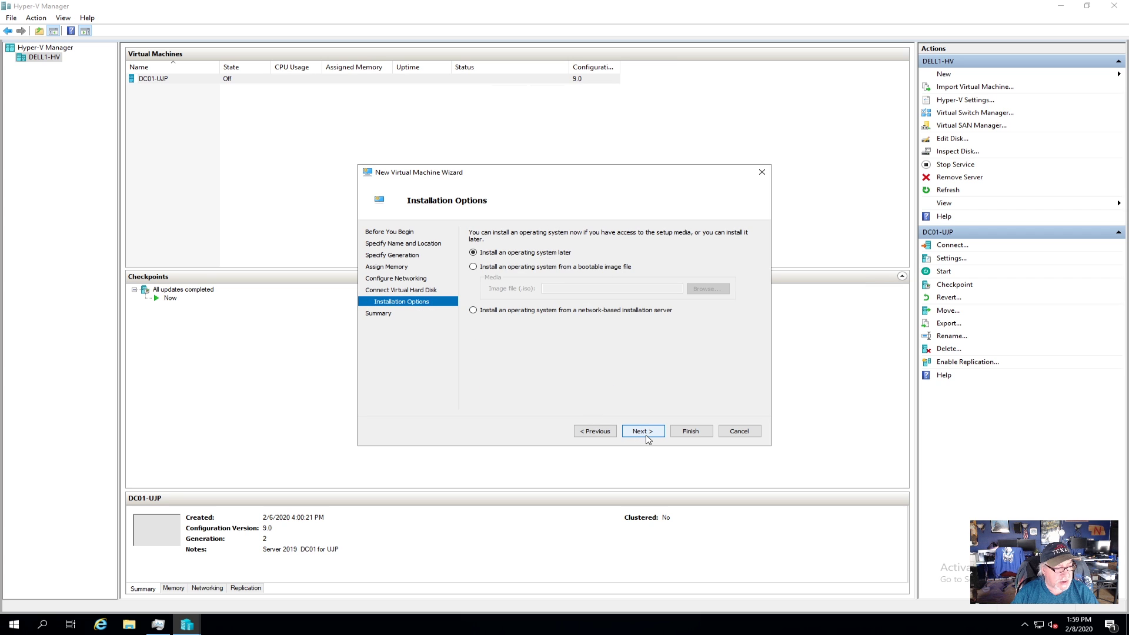
{"action": "left_click", "coordinate": [646, 435]}
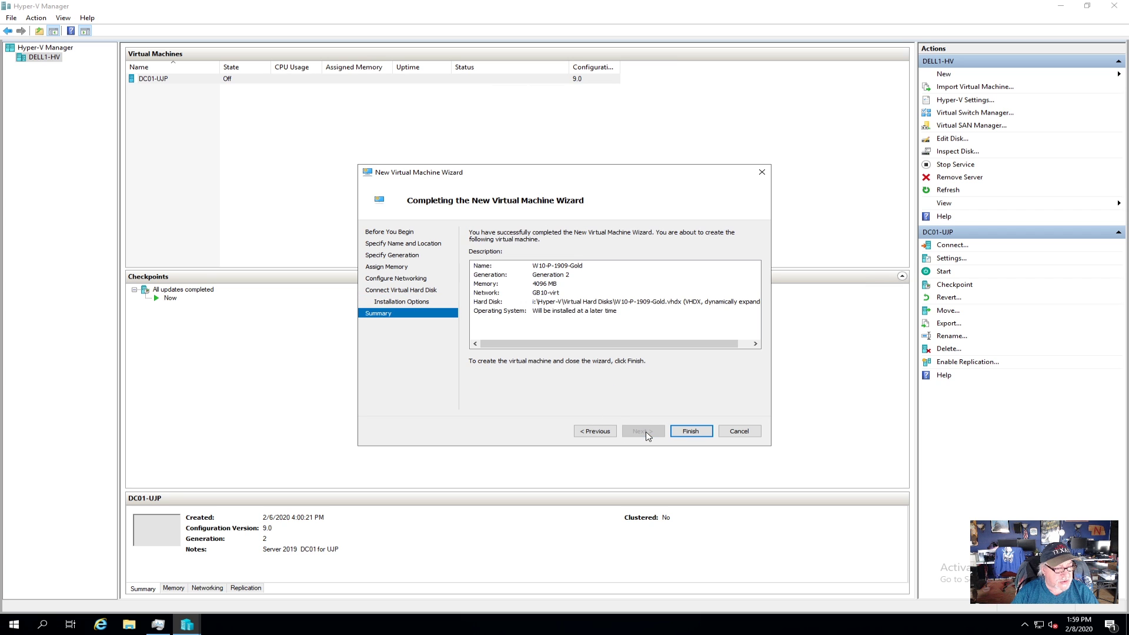
{"action": "left_click", "coordinate": [696, 432]}
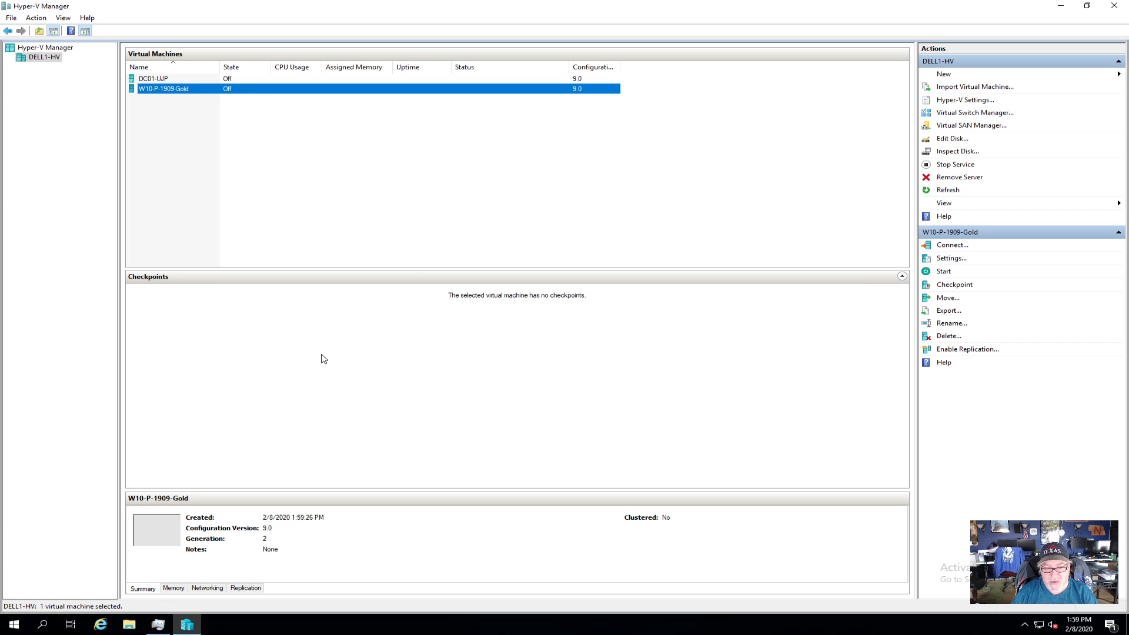
{"action": "left_click", "coordinate": [130, 624]}
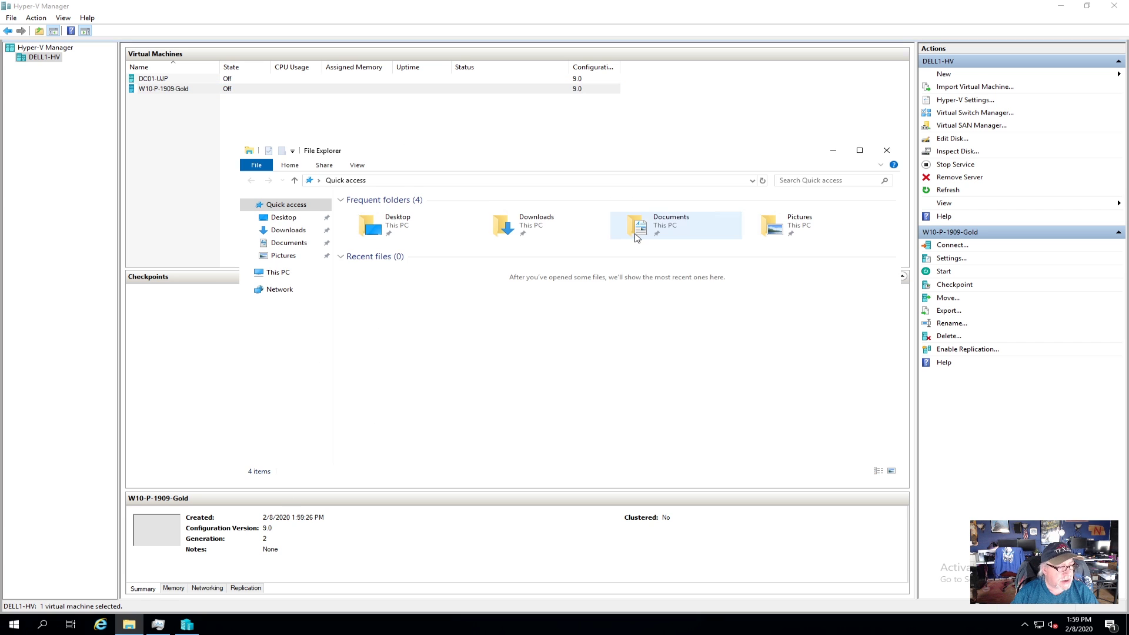
{"action": "left_click", "coordinate": [256, 274]}
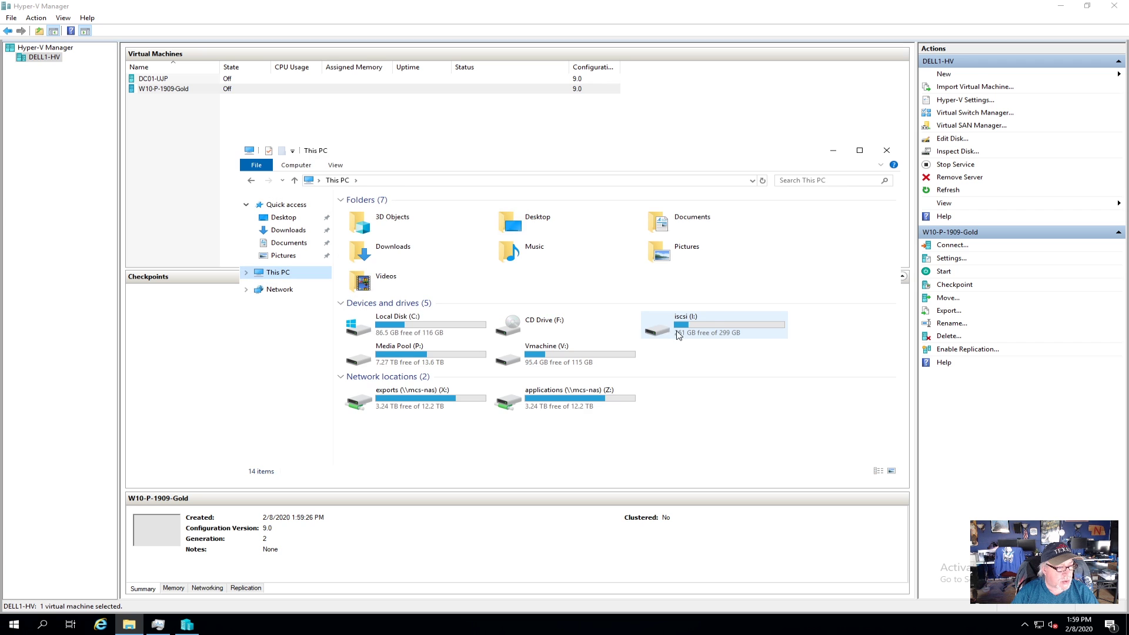
{"action": "left_click", "coordinate": [710, 326]}
{"action": "double_click", "coordinate": [709, 325]}
{"action": "double_click", "coordinate": [361, 212]}
{"action": "double_click", "coordinate": [381, 235]}
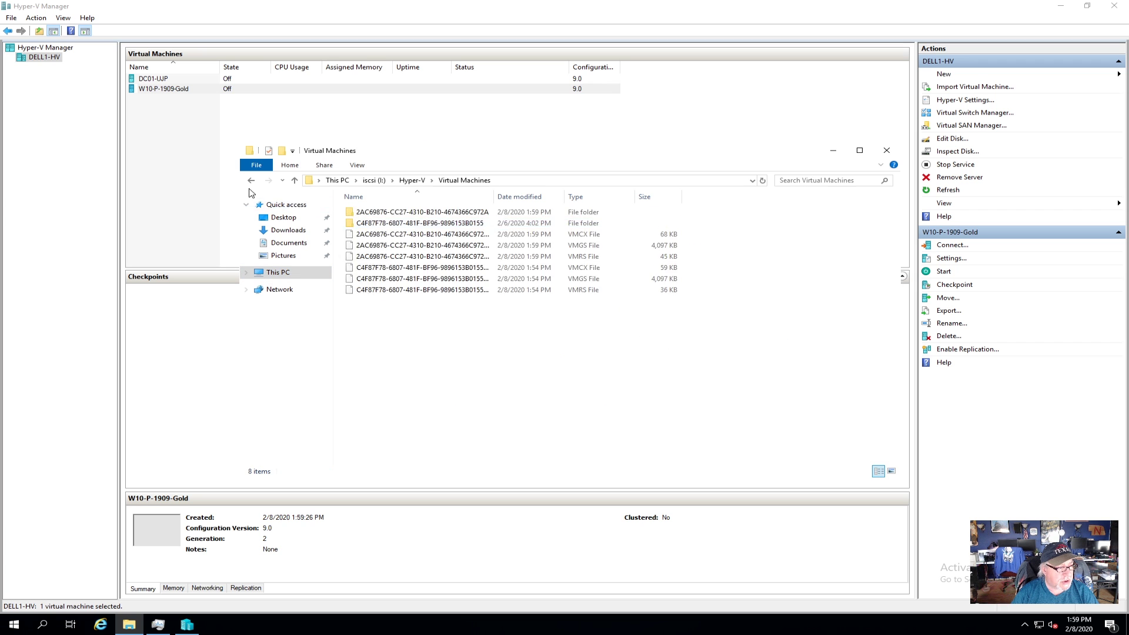
{"action": "left_click", "coordinate": [251, 180]}
{"action": "double_click", "coordinate": [385, 223]}
{"action": "left_click", "coordinate": [648, 237]}
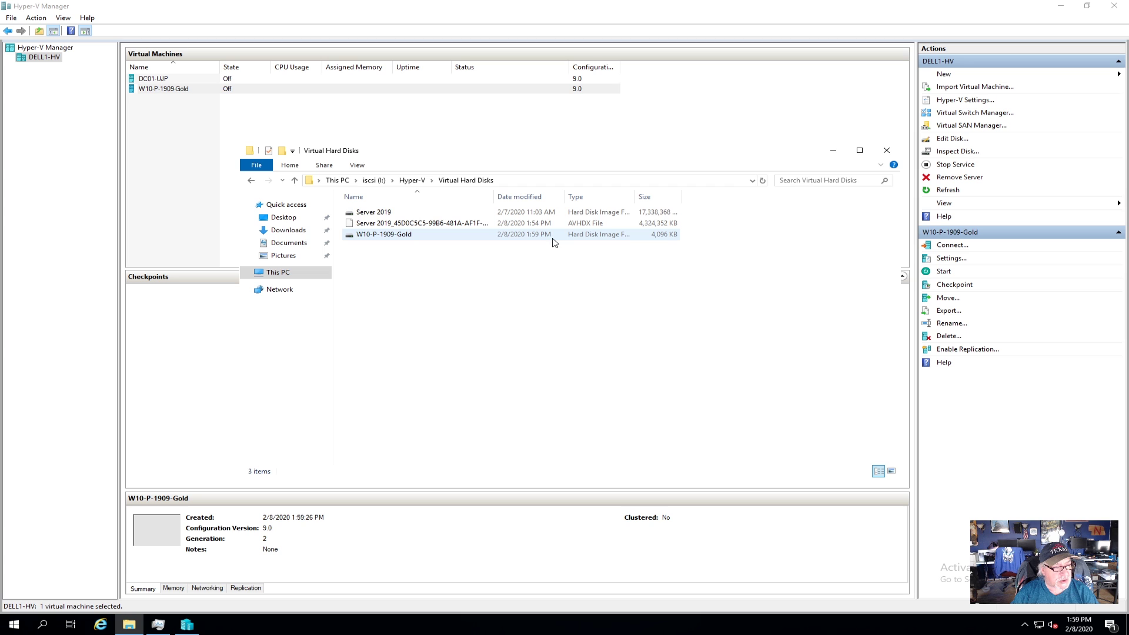
{"action": "left_click", "coordinate": [385, 213]}
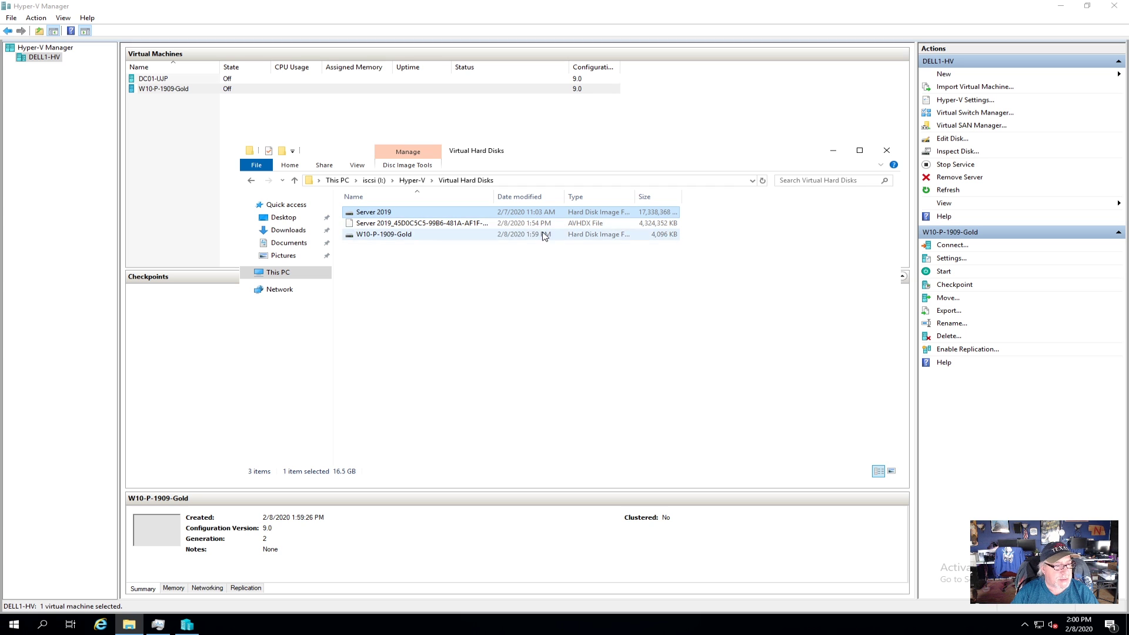
{"action": "left_click", "coordinate": [886, 151]}
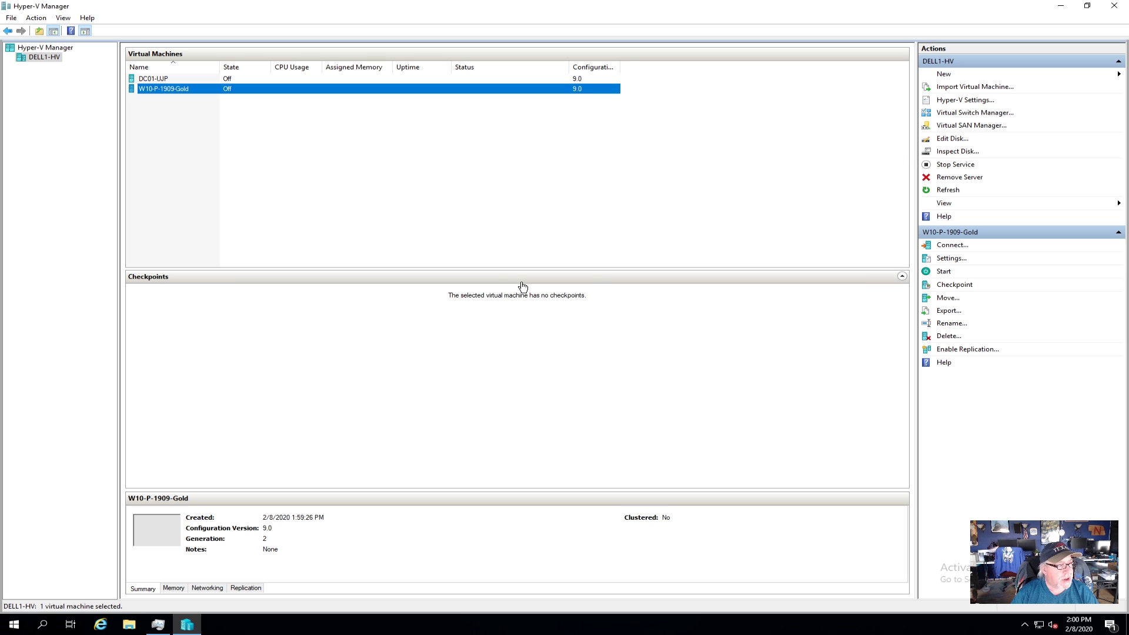
Step: Add a DVD drive to W10-P-1909-Gold's SCSI controller
{"action": "right_click", "coordinate": [173, 90]}
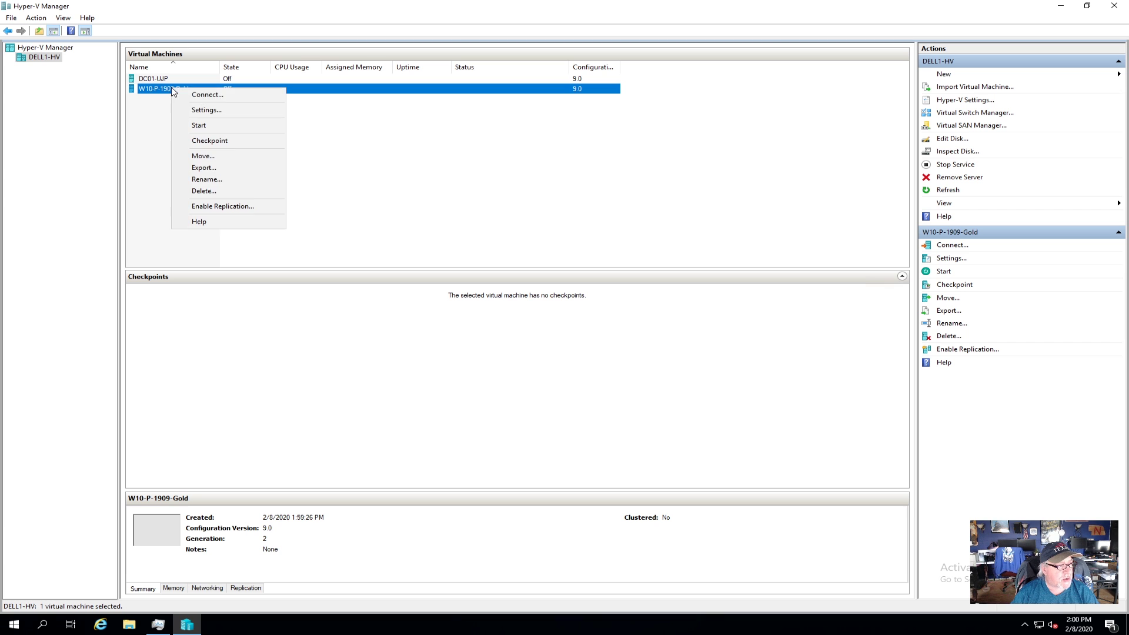
{"action": "left_click", "coordinate": [218, 111]}
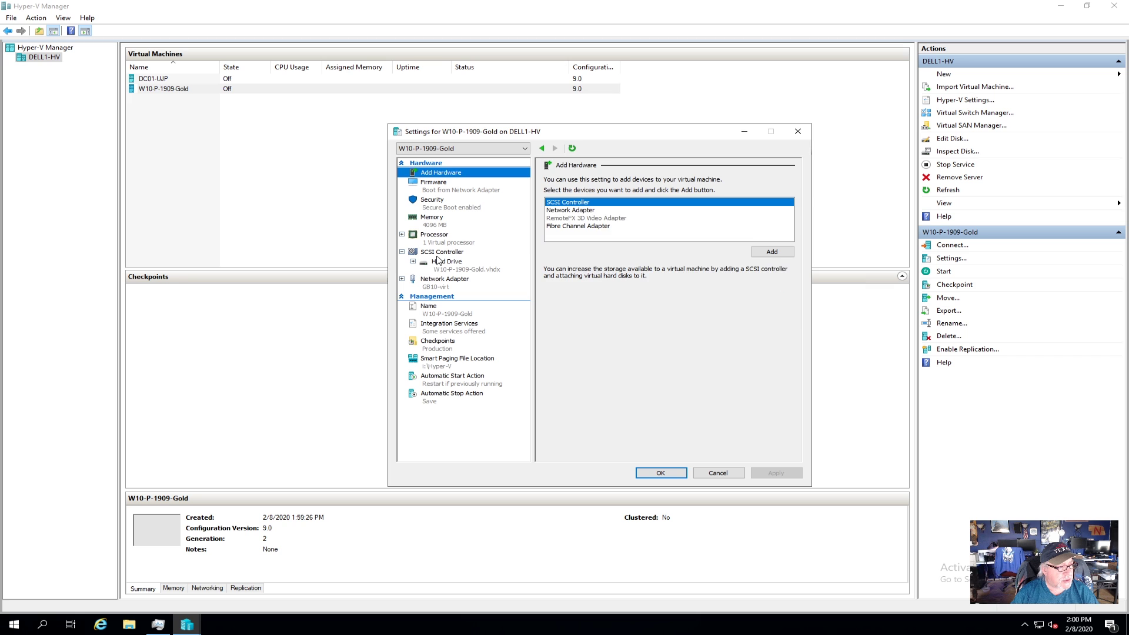
{"action": "left_click", "coordinate": [447, 251]}
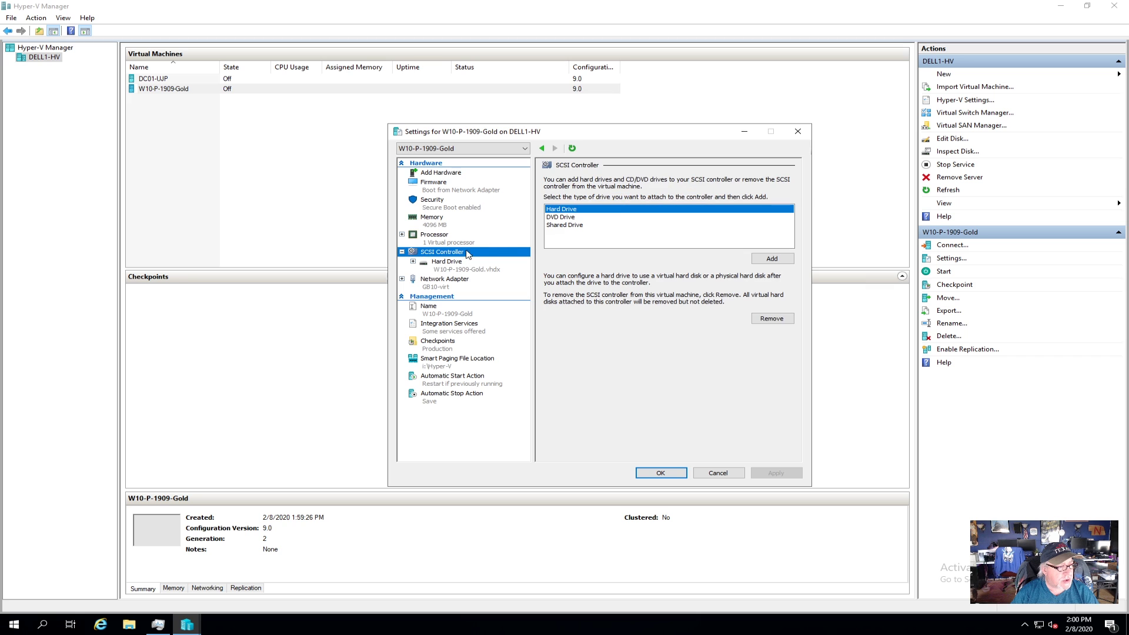
{"action": "left_click", "coordinate": [565, 217]}
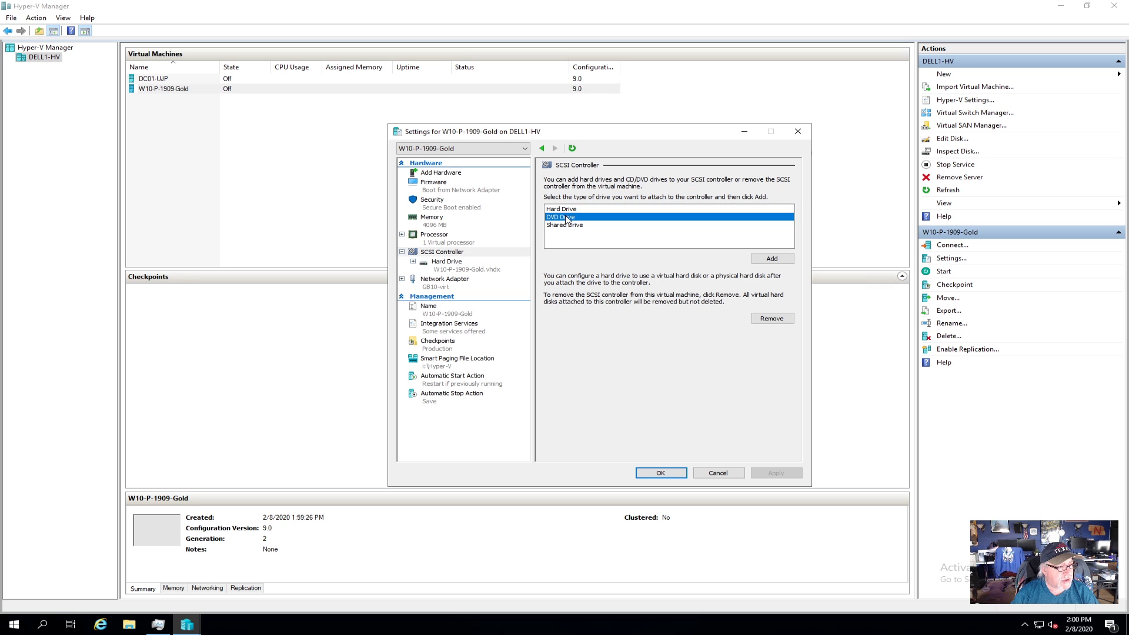
{"action": "left_click", "coordinate": [771, 259]}
Step: Load the V:\iso\10-1909.ISO image into the new DVD drive and apply
{"action": "left_click", "coordinate": [583, 247]}
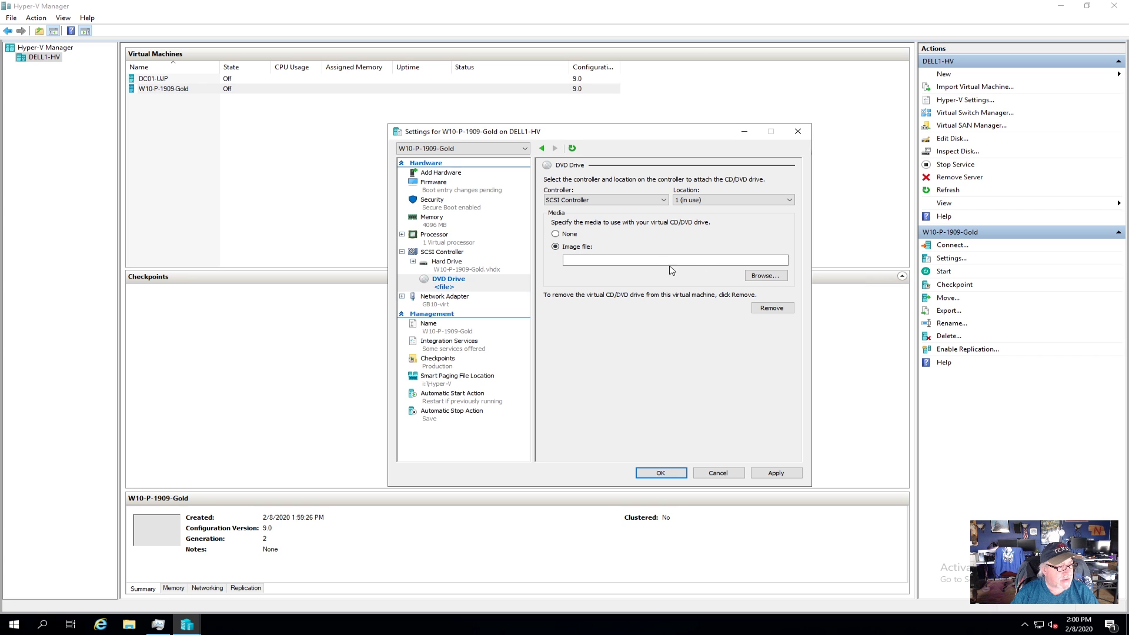
{"action": "left_click", "coordinate": [756, 277]}
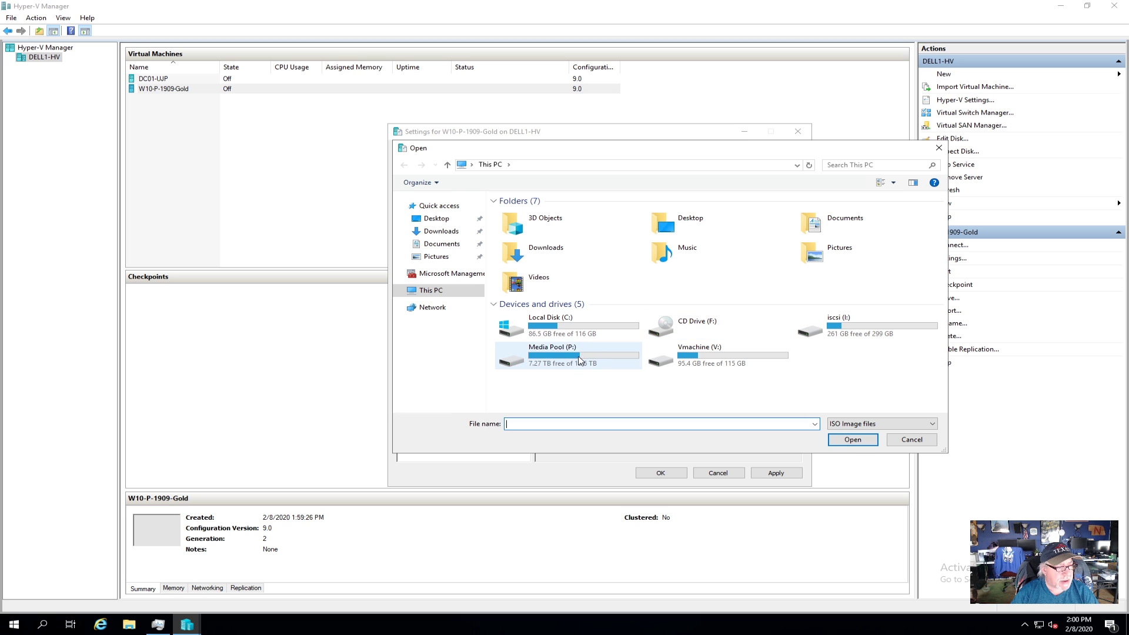
{"action": "double_click", "coordinate": [705, 355]}
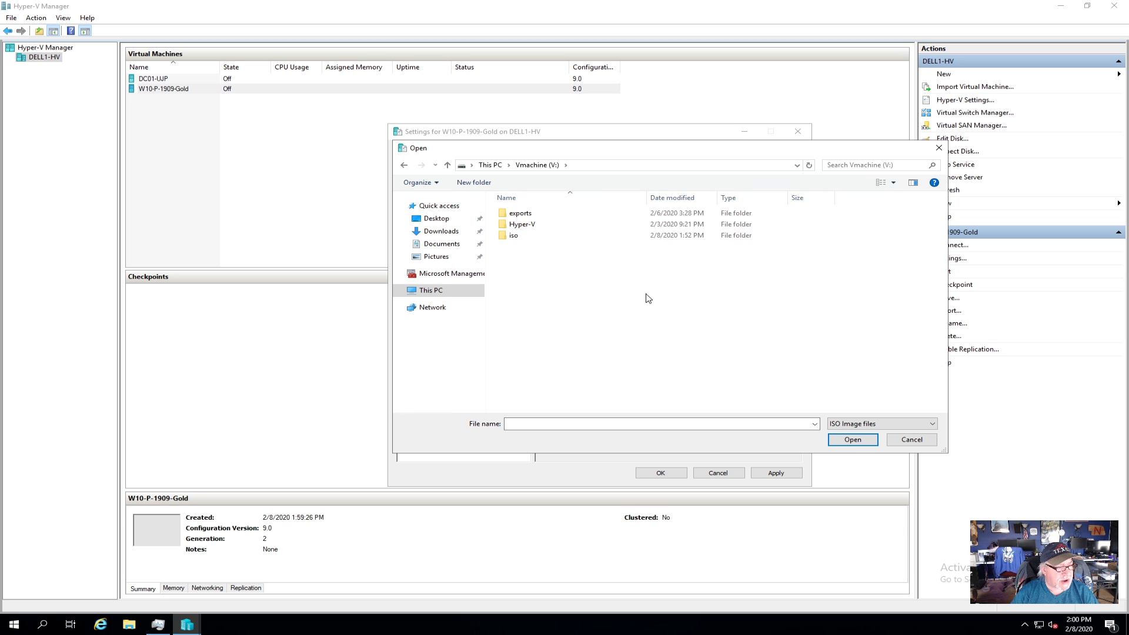
{"action": "double_click", "coordinate": [529, 236]}
{"action": "left_click", "coordinate": [513, 214]}
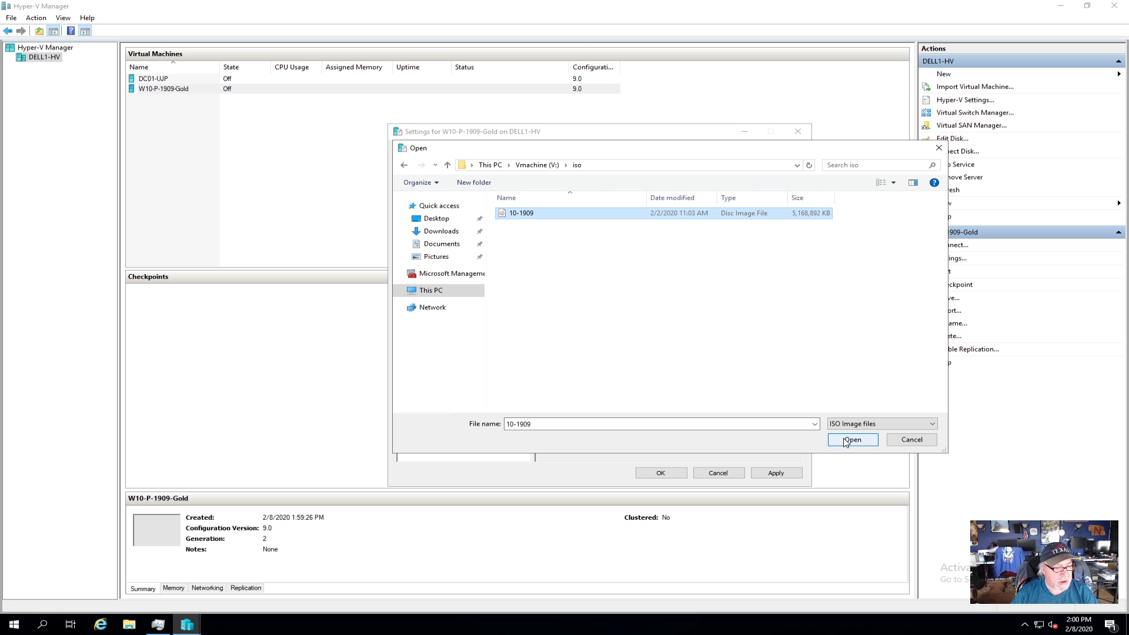
{"action": "left_click", "coordinate": [852, 440]}
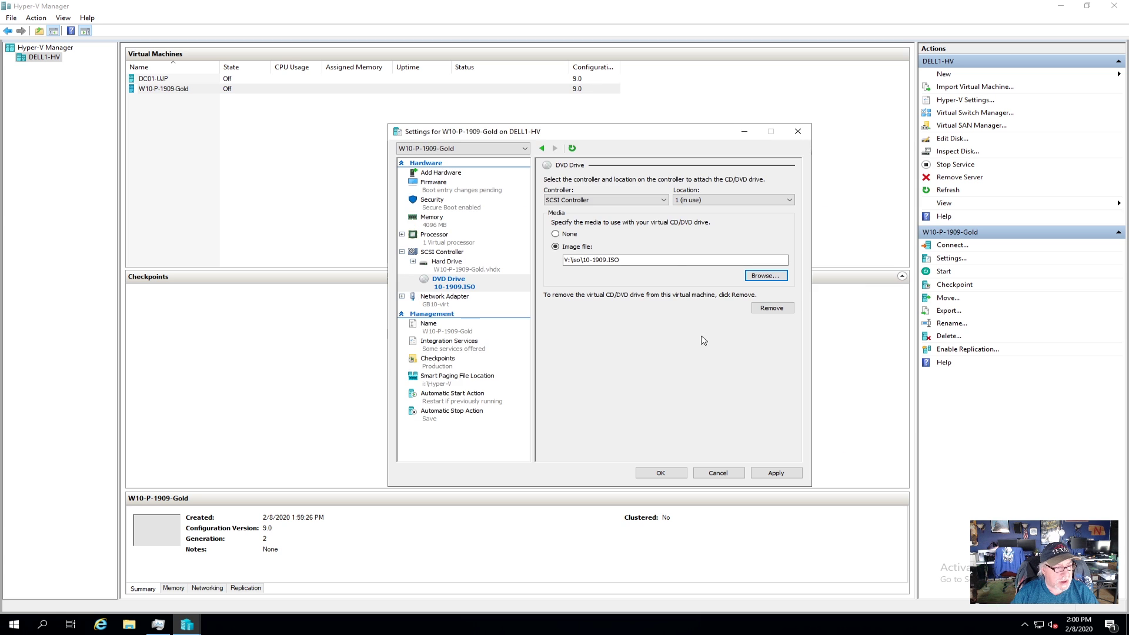
{"action": "left_click", "coordinate": [782, 473]}
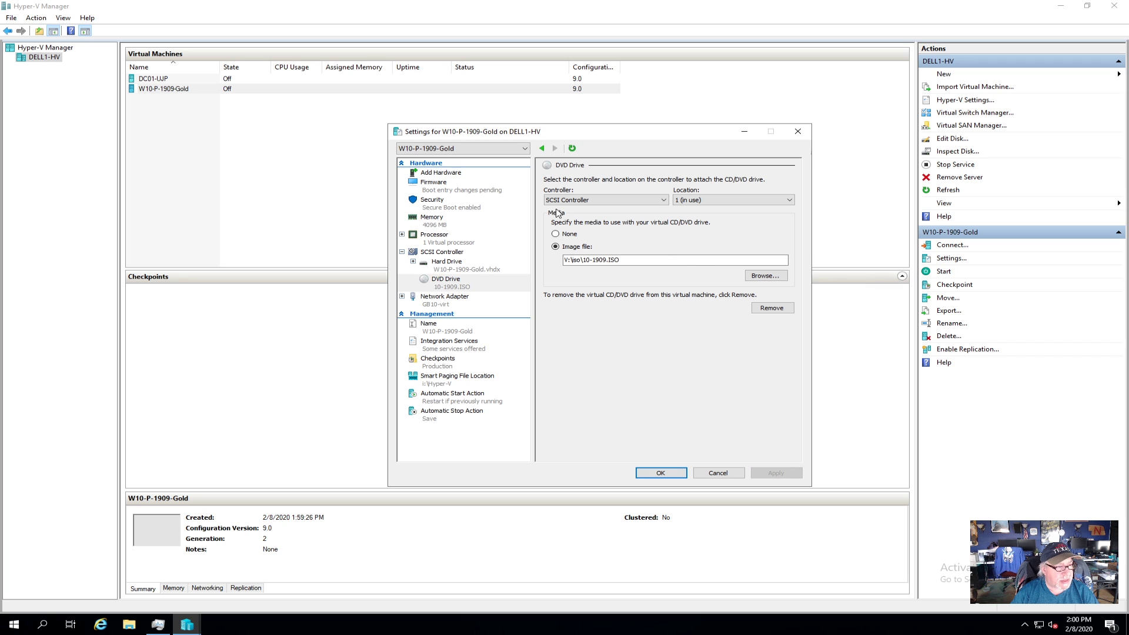
Step: Disable Secure Boot and move the DVD Drive to the top of the firmware boot order
{"action": "left_click", "coordinate": [439, 201]}
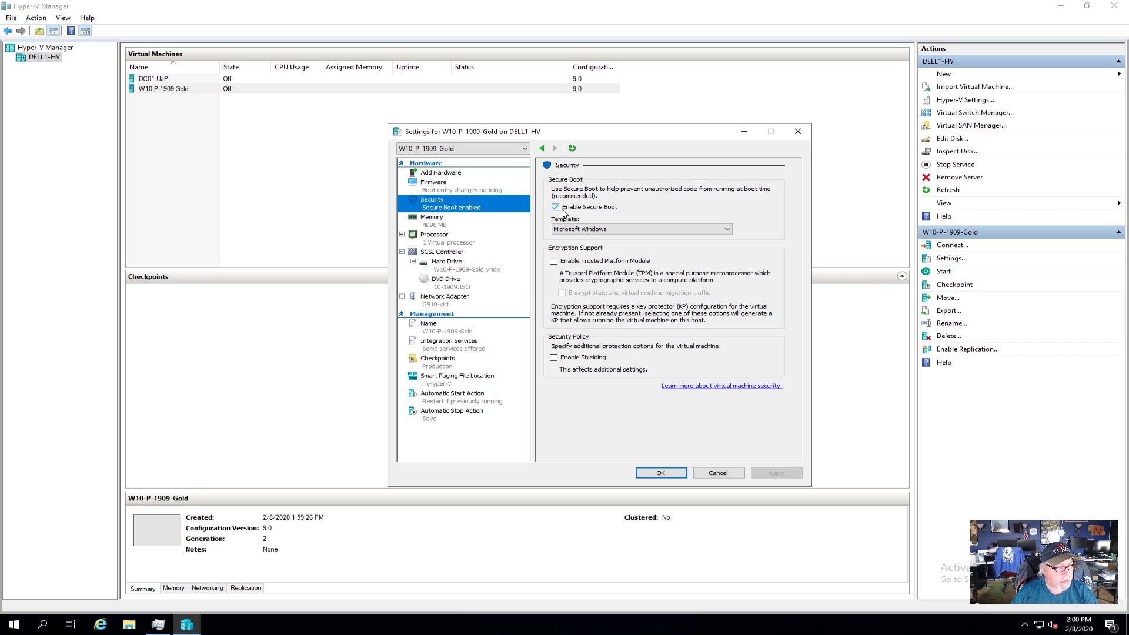
{"action": "left_click", "coordinate": [556, 208]}
{"action": "left_click", "coordinate": [781, 474]}
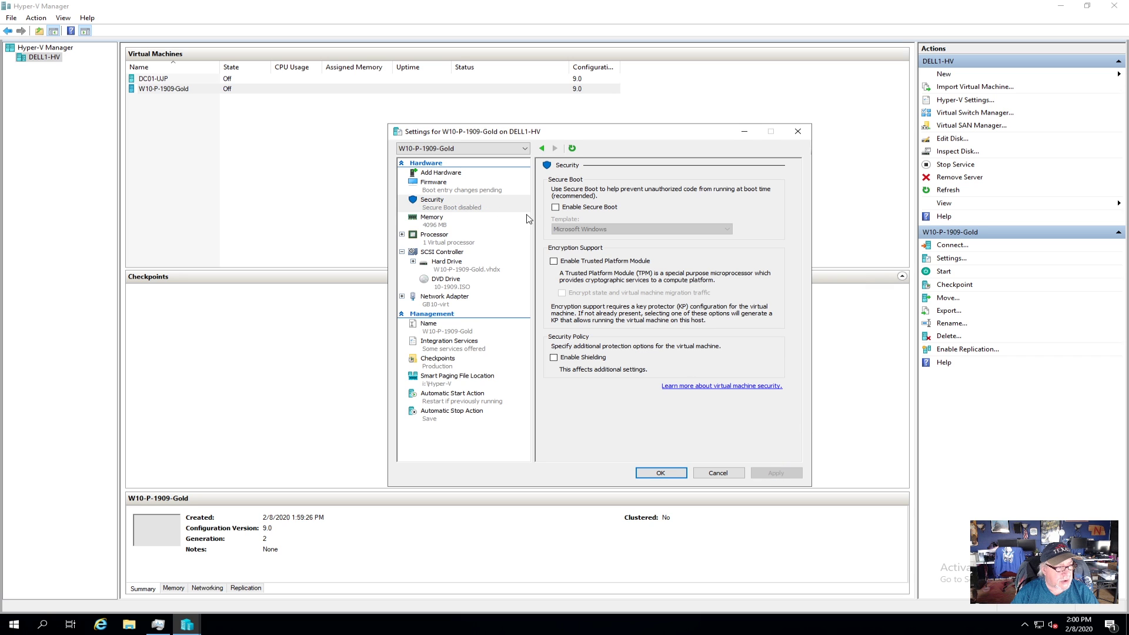
{"action": "left_click", "coordinate": [435, 187]}
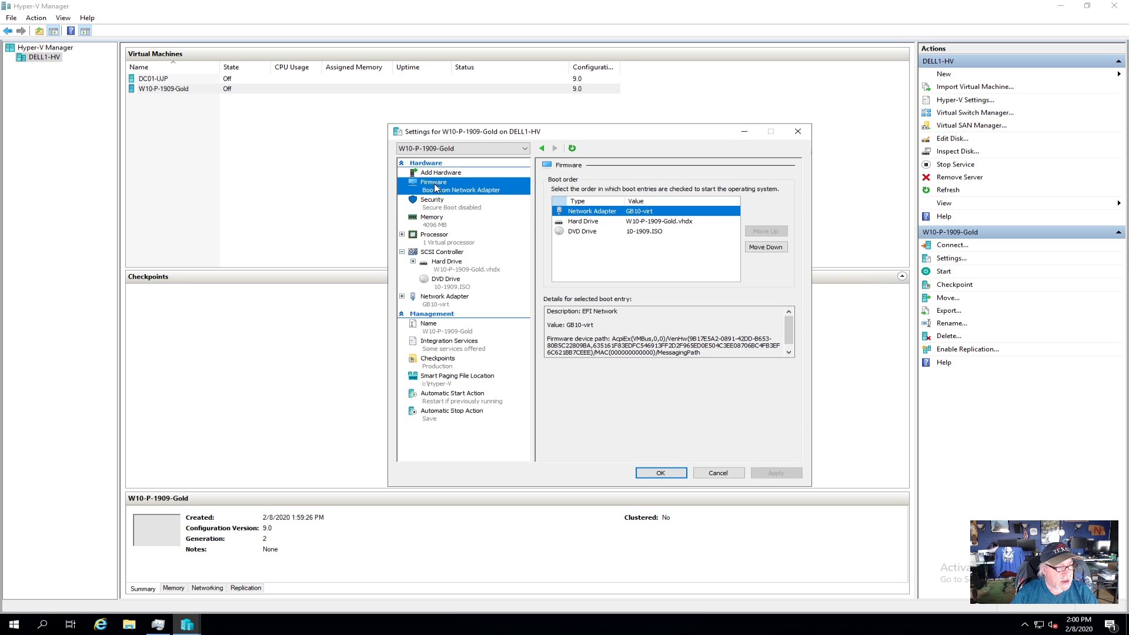
{"action": "left_click", "coordinate": [594, 231]}
{"action": "left_click", "coordinate": [760, 231]}
{"action": "left_click", "coordinate": [760, 231]}
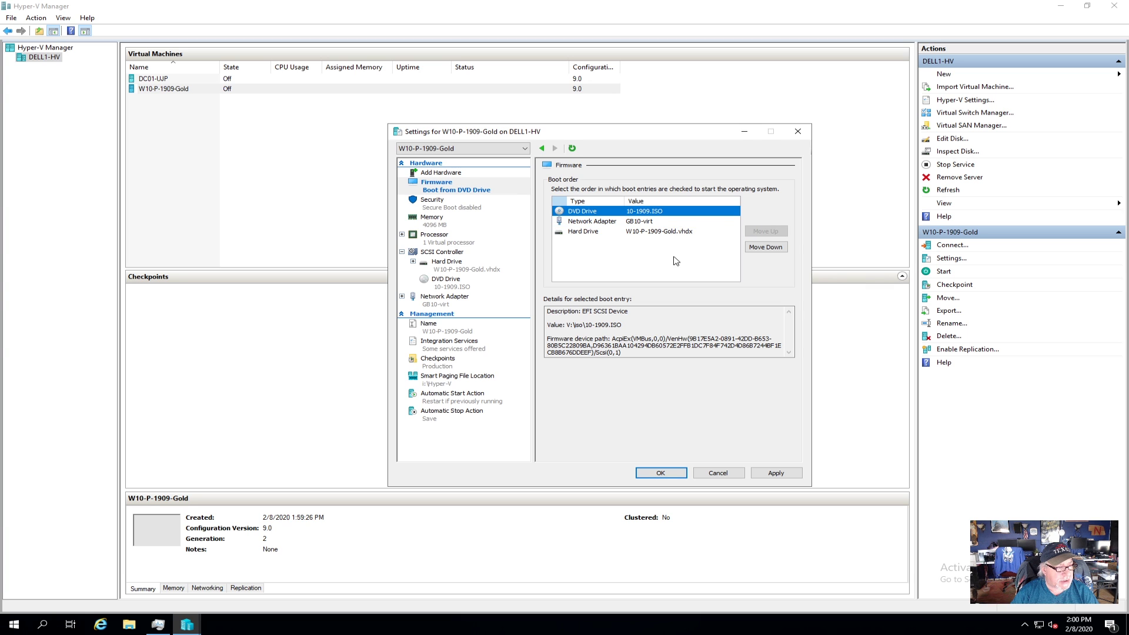
Step: Give the VM 4 virtual processors and save the settings
{"action": "left_click", "coordinate": [401, 234]}
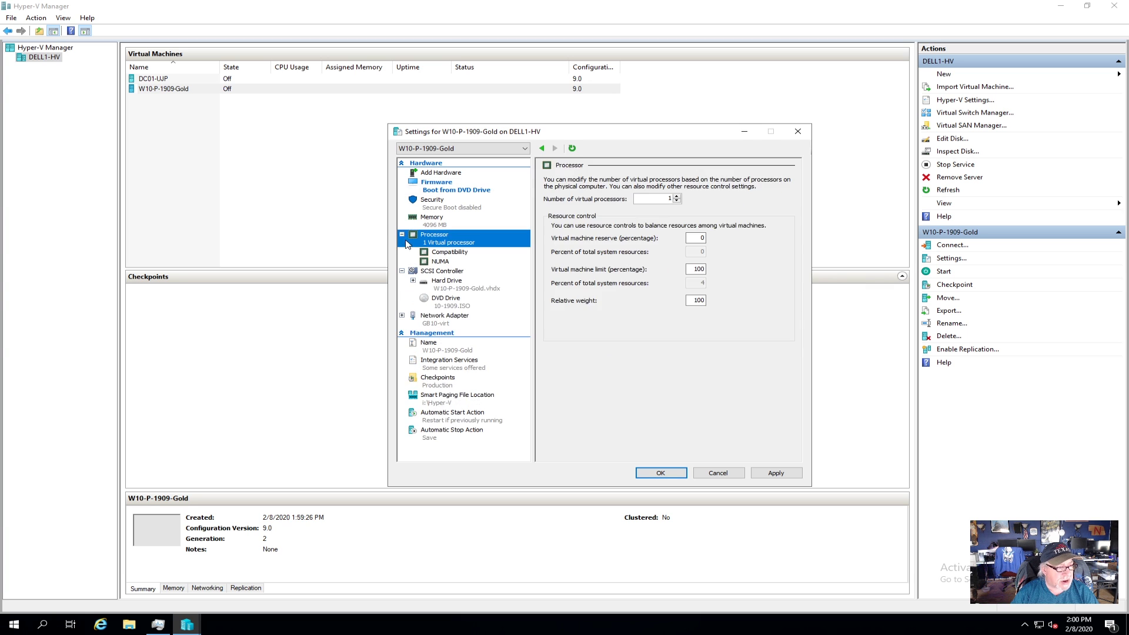
{"action": "left_click", "coordinate": [677, 196]}
{"action": "left_click", "coordinate": [676, 196]}
{"action": "left_click", "coordinate": [775, 473]}
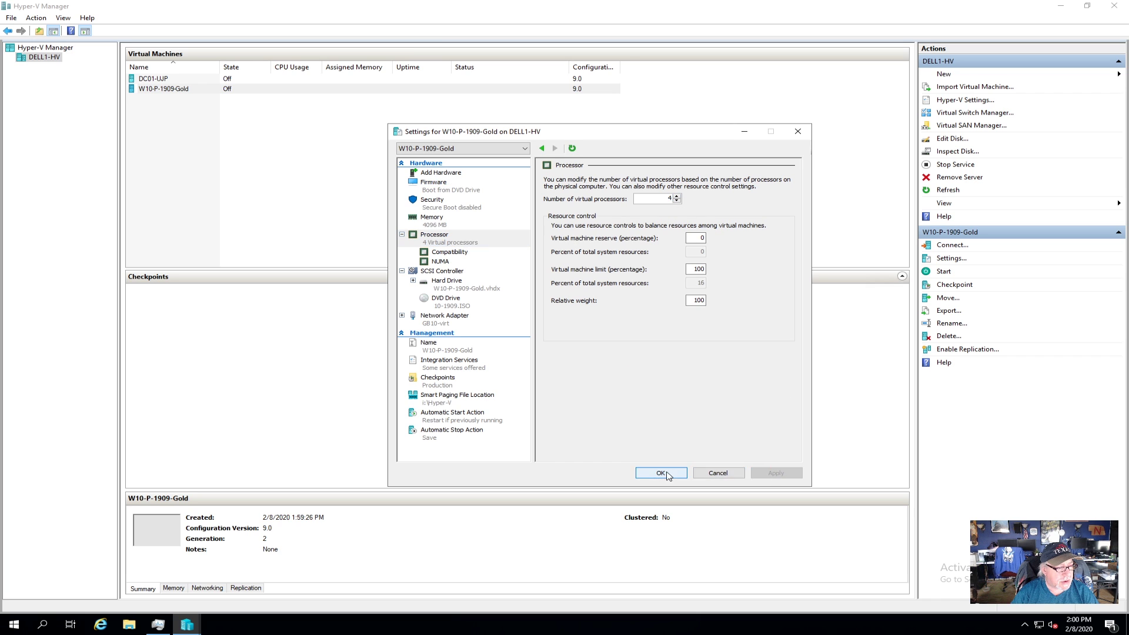
{"action": "left_click", "coordinate": [666, 474]}
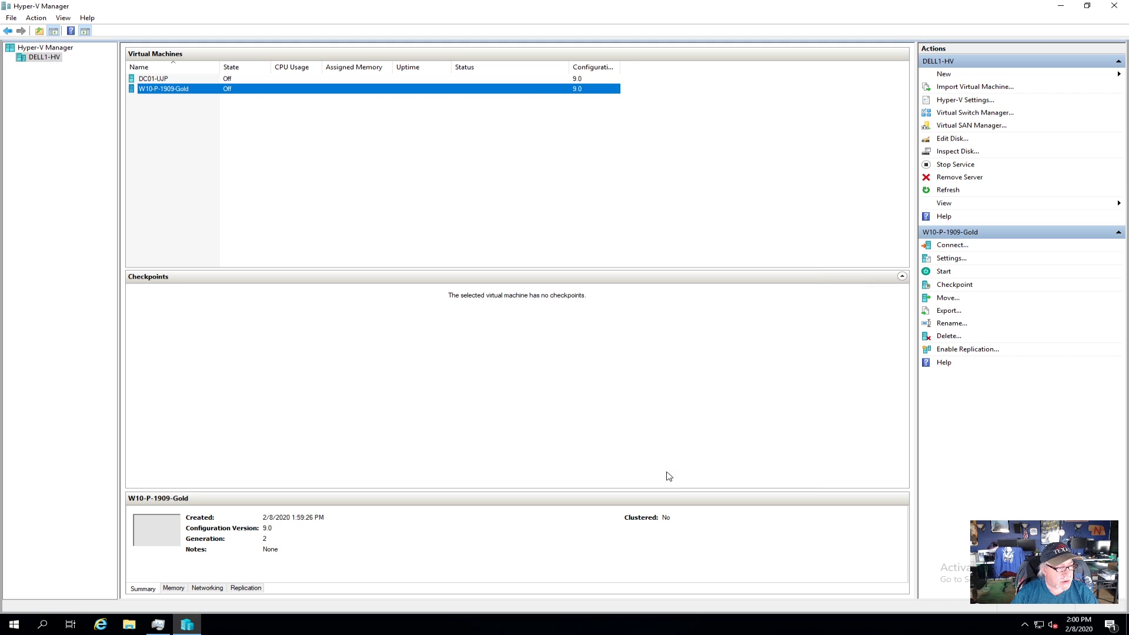
{"action": "right_click", "coordinate": [185, 94]}
Step: Connect to W10-P-1909-Gold and start it so it boots into Windows Setup
{"action": "left_click", "coordinate": [217, 99]}
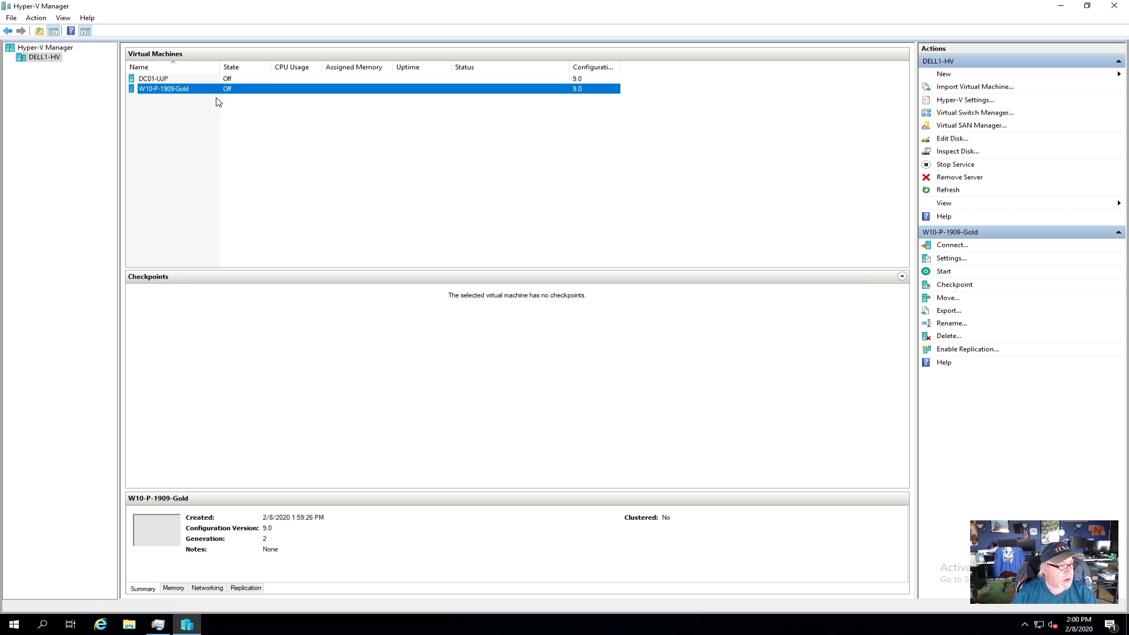
{"action": "left_click", "coordinate": [339, 120]}
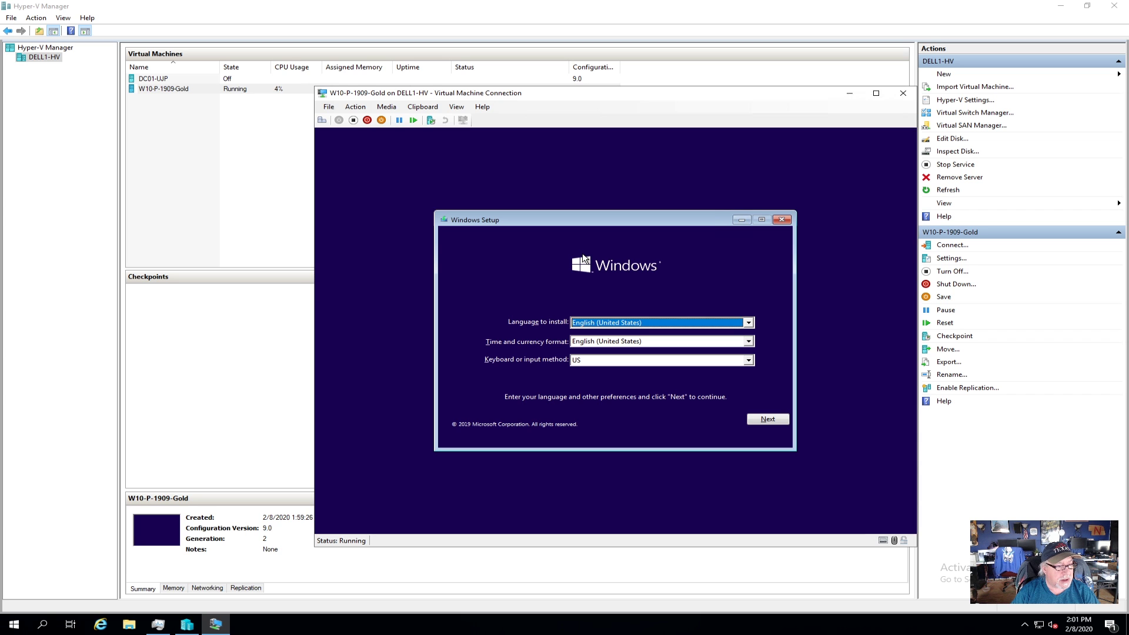
Step: Accept English (United States) with a US keyboard and continue Windows Setup to the desktop
{"action": "left_click", "coordinate": [778, 421]}
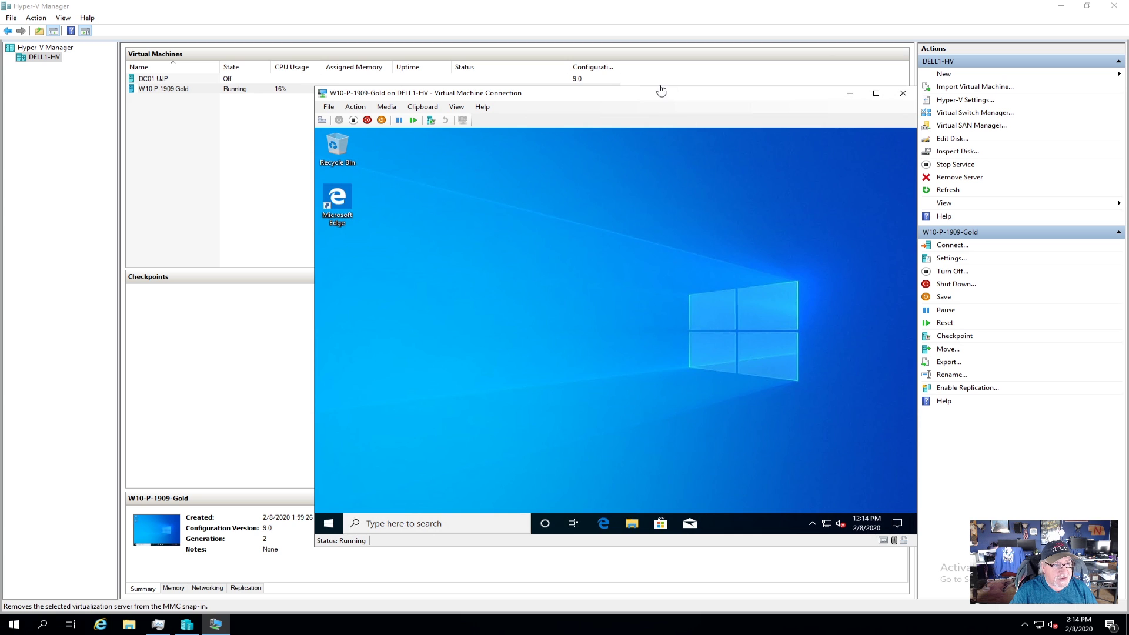
Step: Open Task Manager in the VM and show the CPU graph per logical processor
{"action": "left_click_drag", "start_coordinate": [646, 99], "coordinate": [638, 102]}
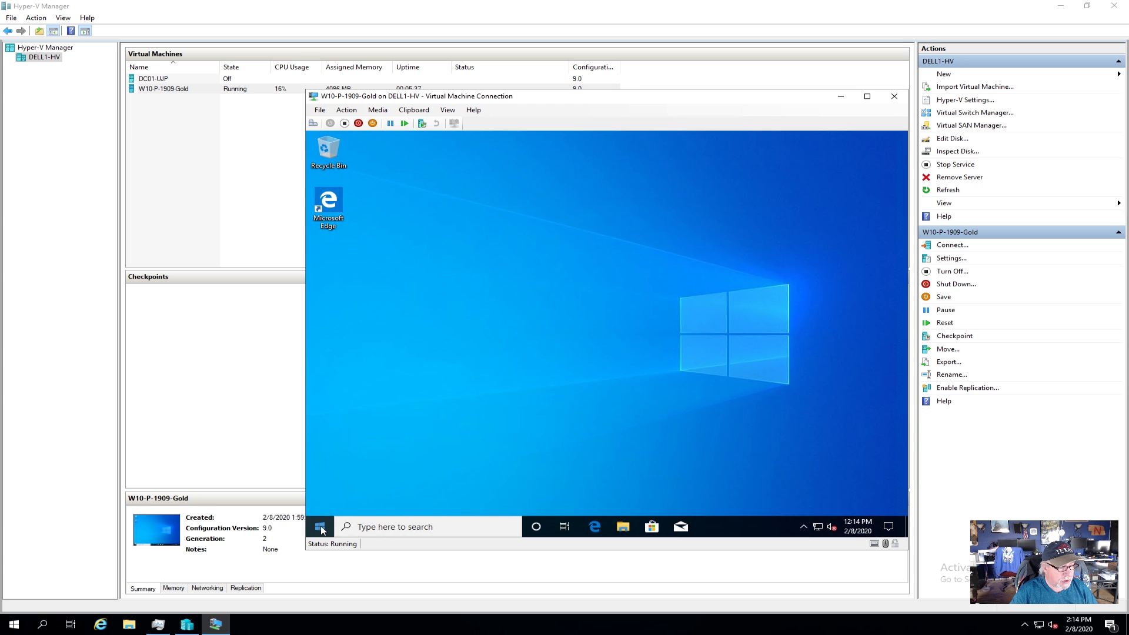
{"action": "right_click", "coordinate": [321, 527]}
{"action": "left_click", "coordinate": [385, 408]}
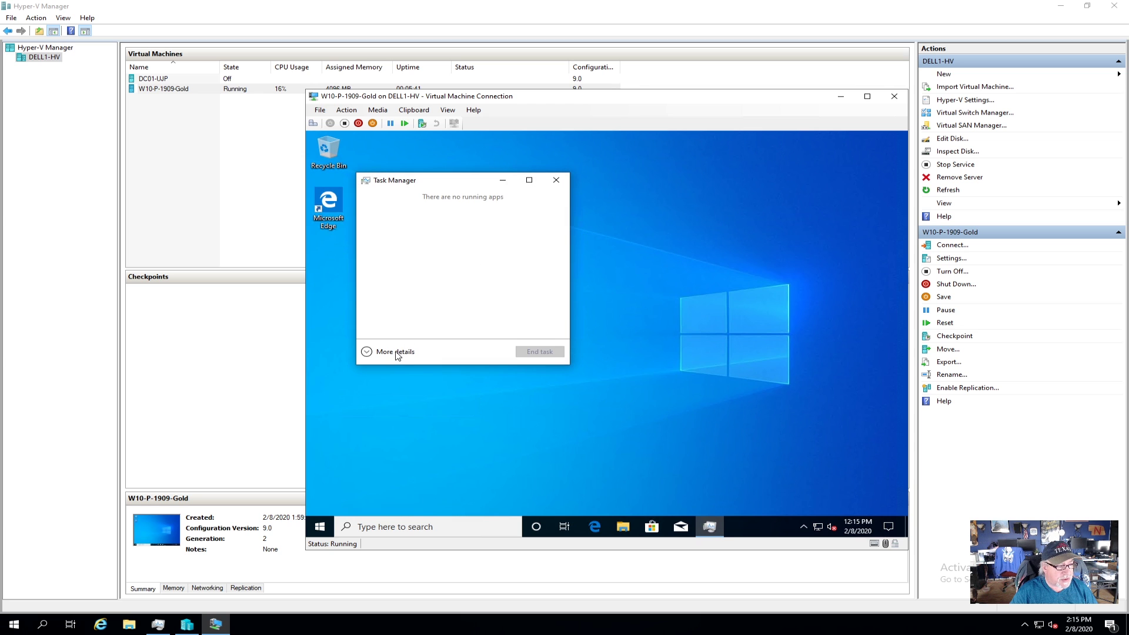
{"action": "left_click", "coordinate": [392, 353]}
{"action": "left_click", "coordinate": [418, 206]}
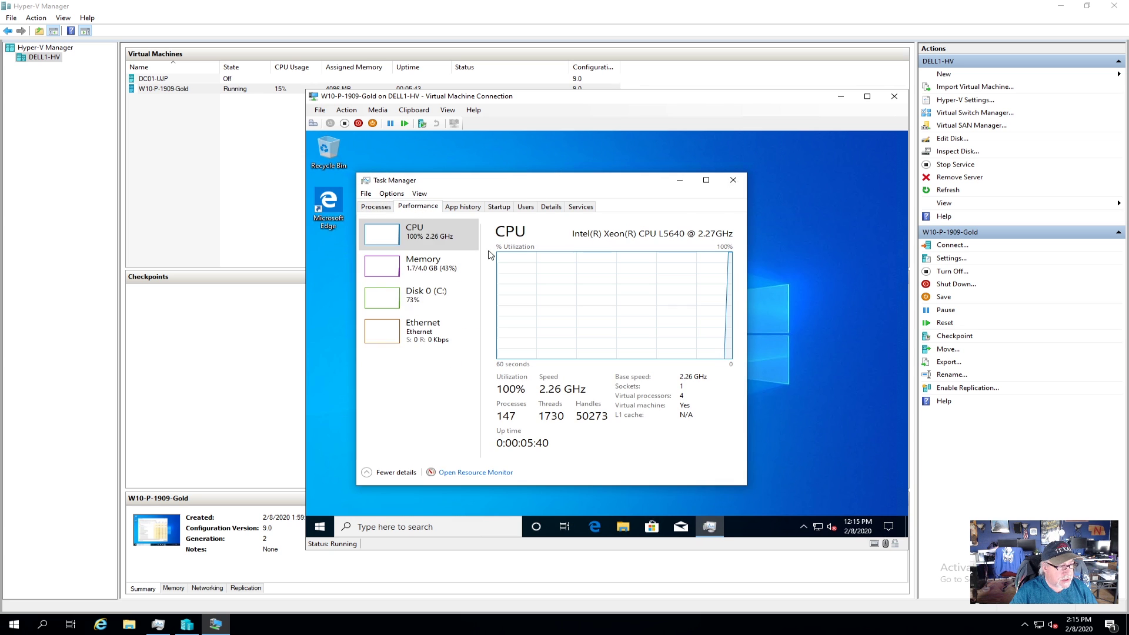
{"action": "right_click", "coordinate": [571, 285]}
{"action": "mouse_move", "coordinate": [676, 288]}
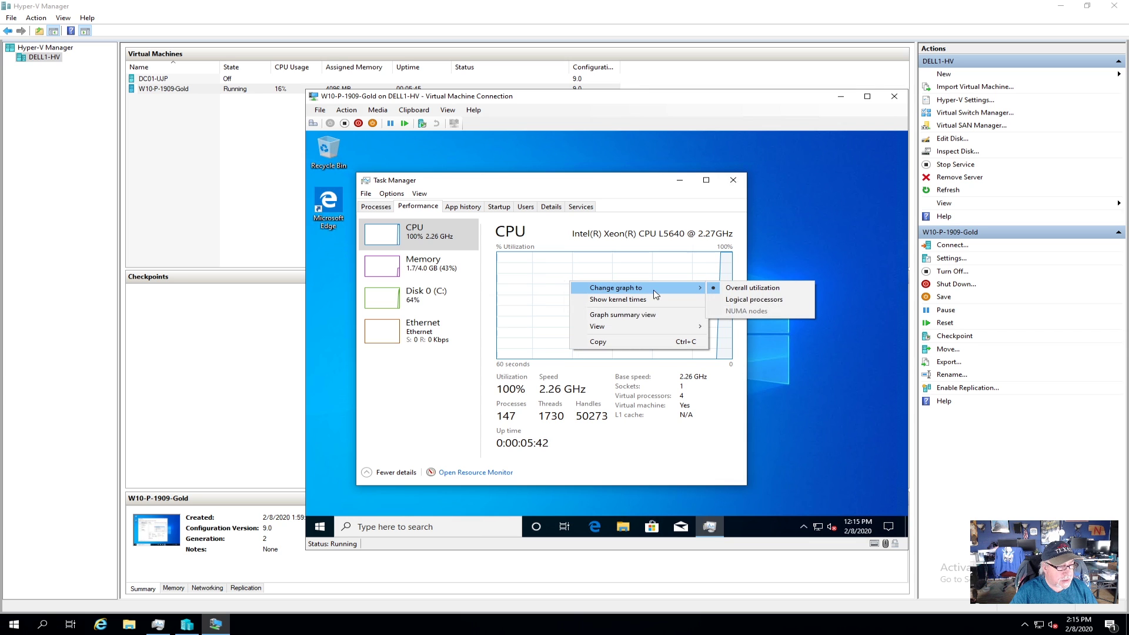
{"action": "left_click", "coordinate": [748, 306]}
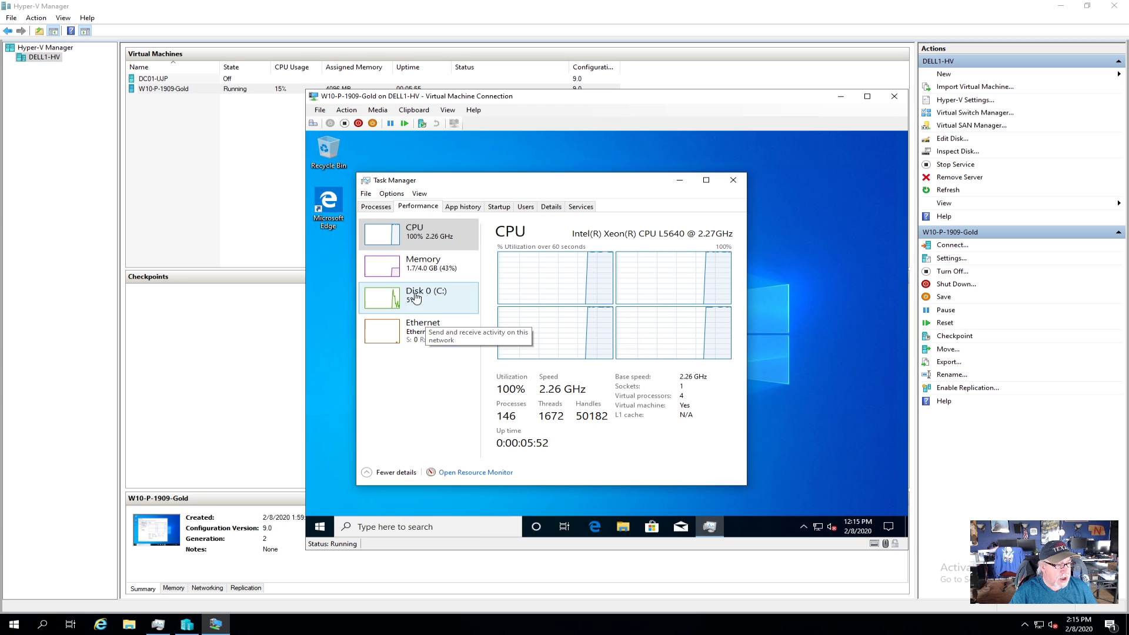
Step: Sort running processes by CPU usage, with Microsoft OneDrive Setup at the top
{"action": "left_click", "coordinate": [435, 298]}
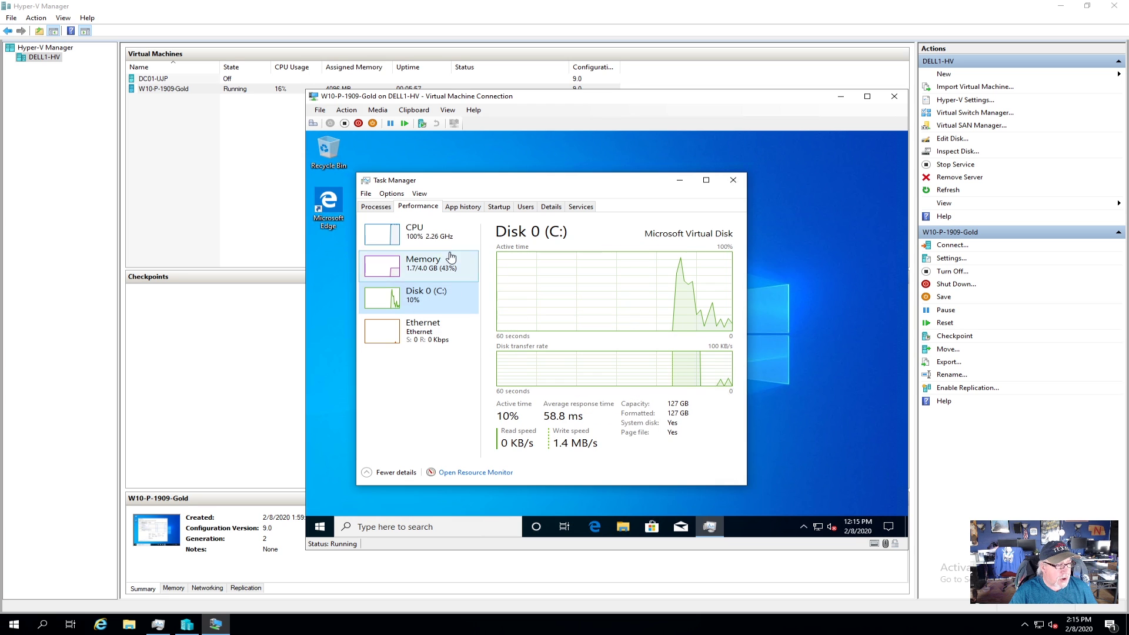
{"action": "left_click", "coordinate": [438, 238]}
{"action": "left_click", "coordinate": [376, 208]}
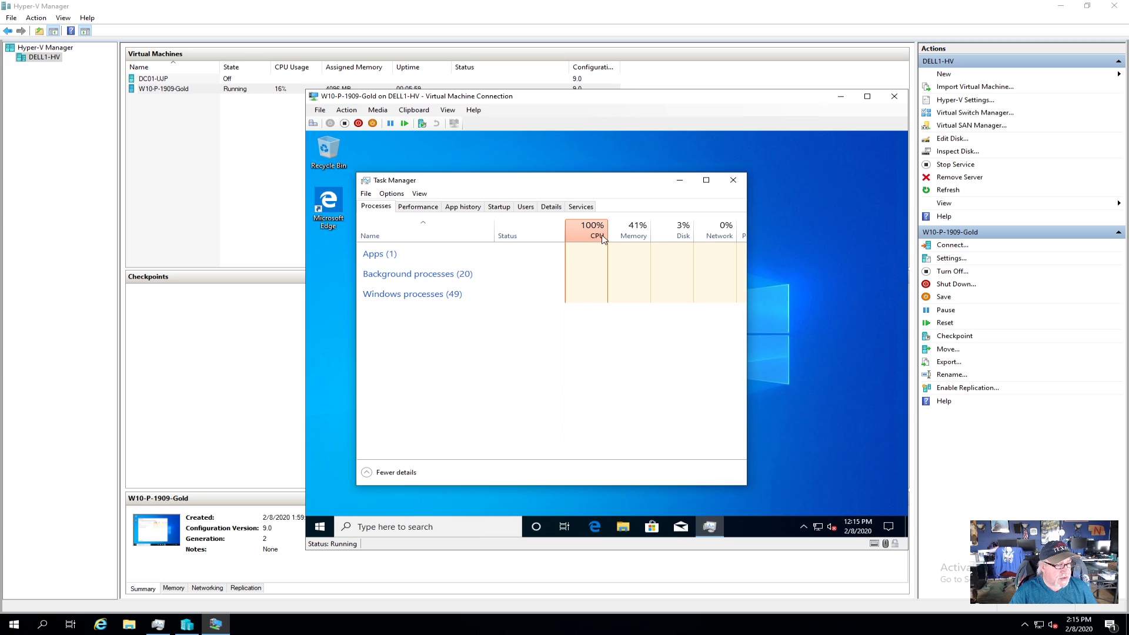
{"action": "left_click", "coordinate": [591, 234]}
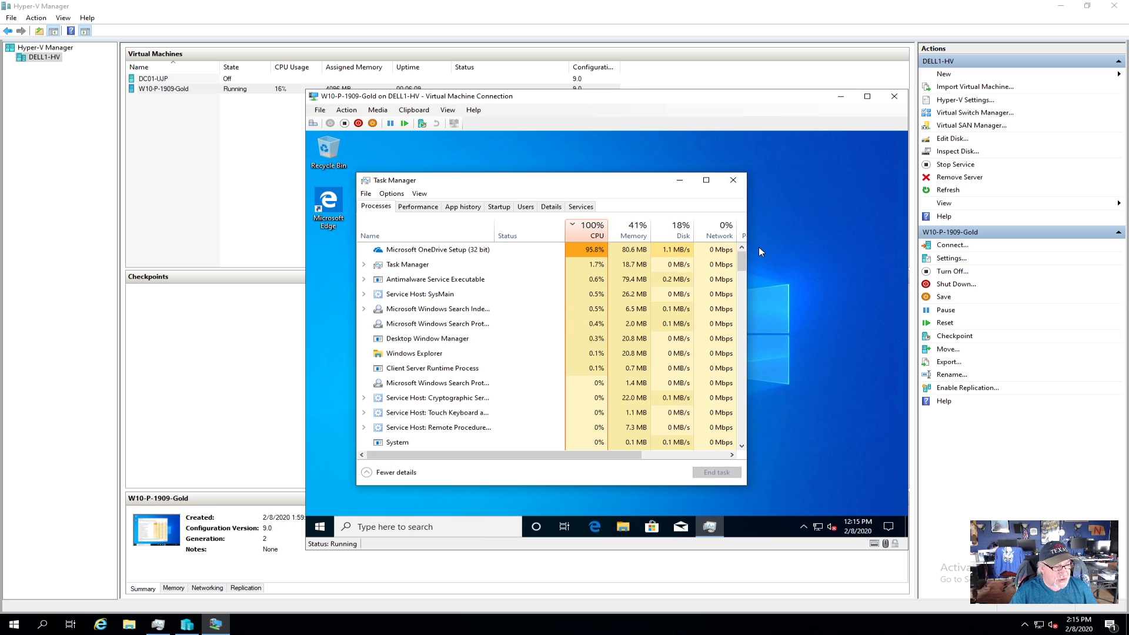
{"action": "left_click", "coordinate": [860, 528]}
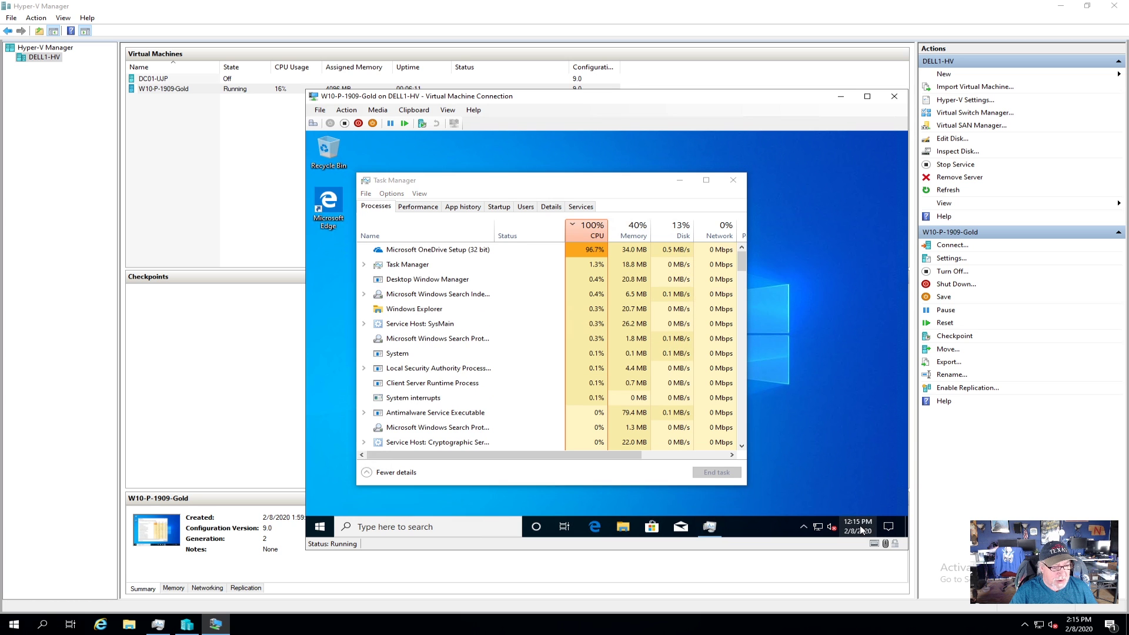
{"action": "right_click", "coordinate": [857, 526]}
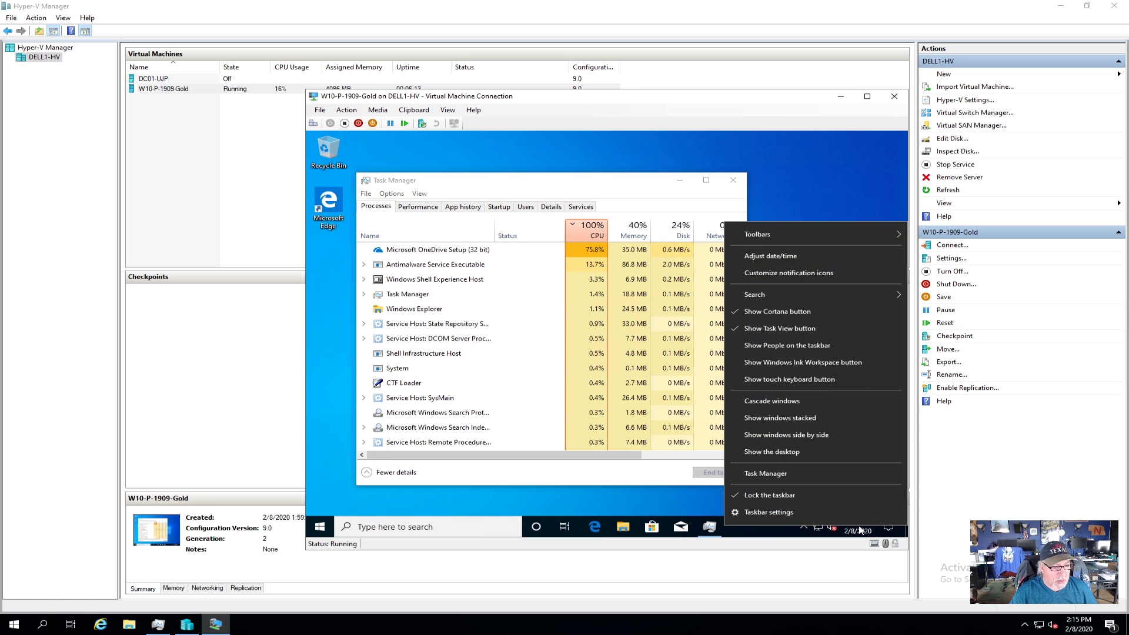
Step: Set the VM's time zone to (UTC-06:00) Central Time (US & Canada)
{"action": "left_click", "coordinate": [799, 259]}
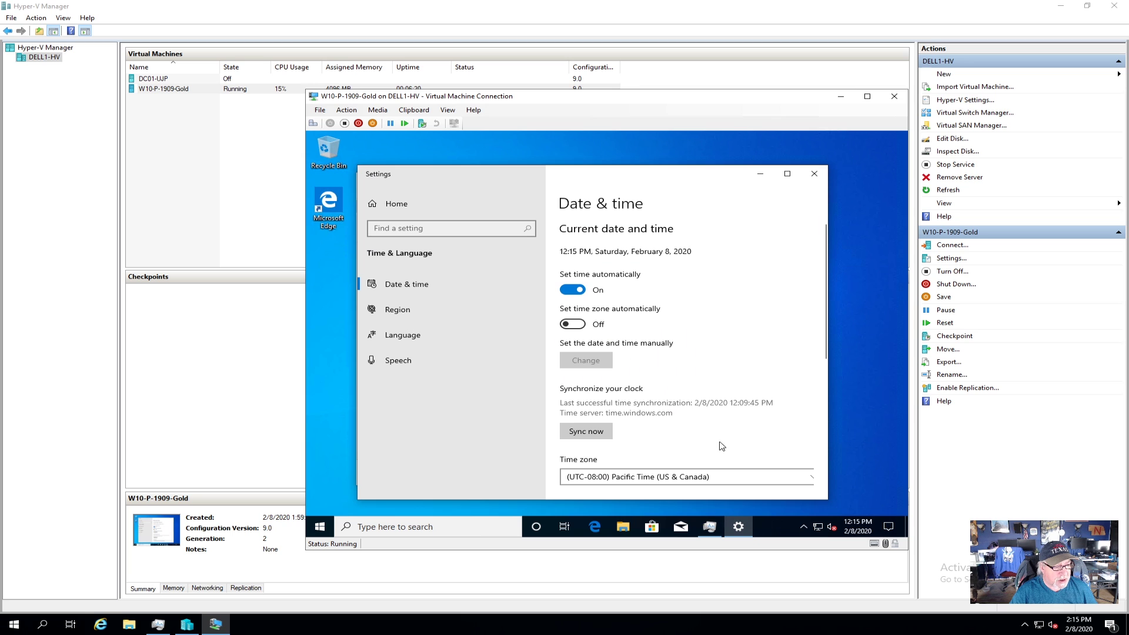
{"action": "left_click", "coordinate": [742, 481]}
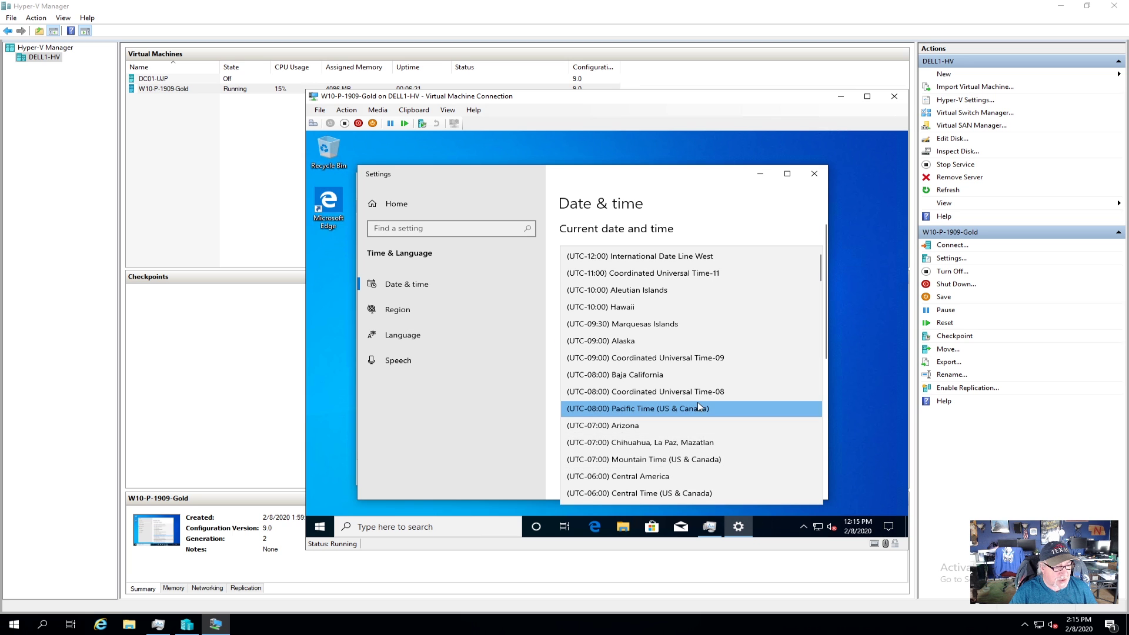
{"action": "left_click", "coordinate": [678, 495]}
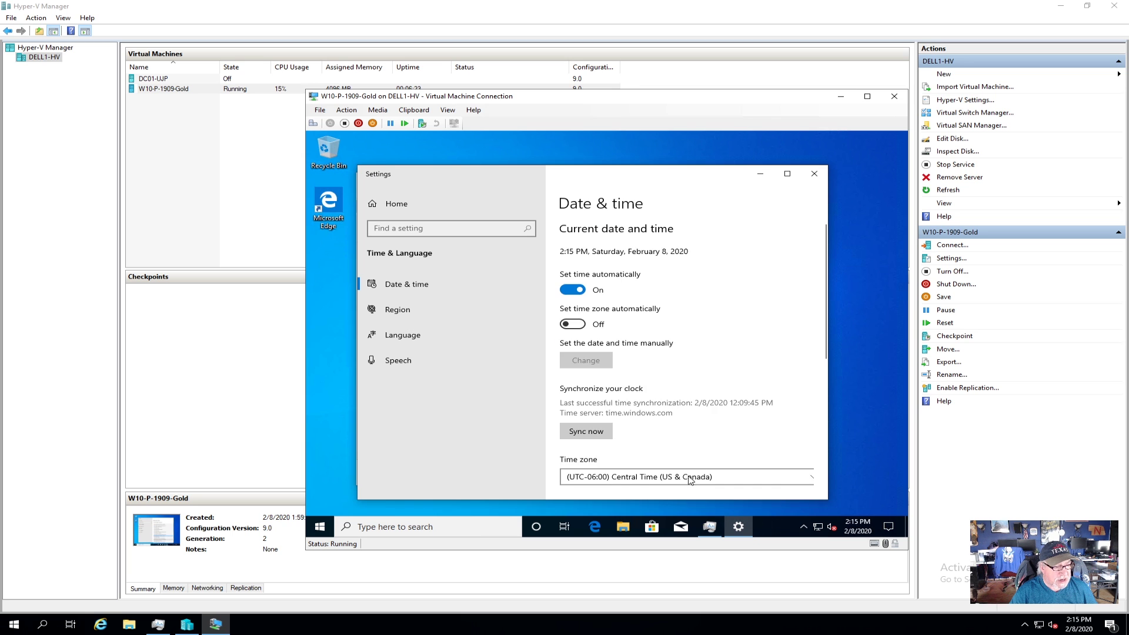
Step: Close the Date & time settings and Task Manager
{"action": "left_click", "coordinate": [814, 174]}
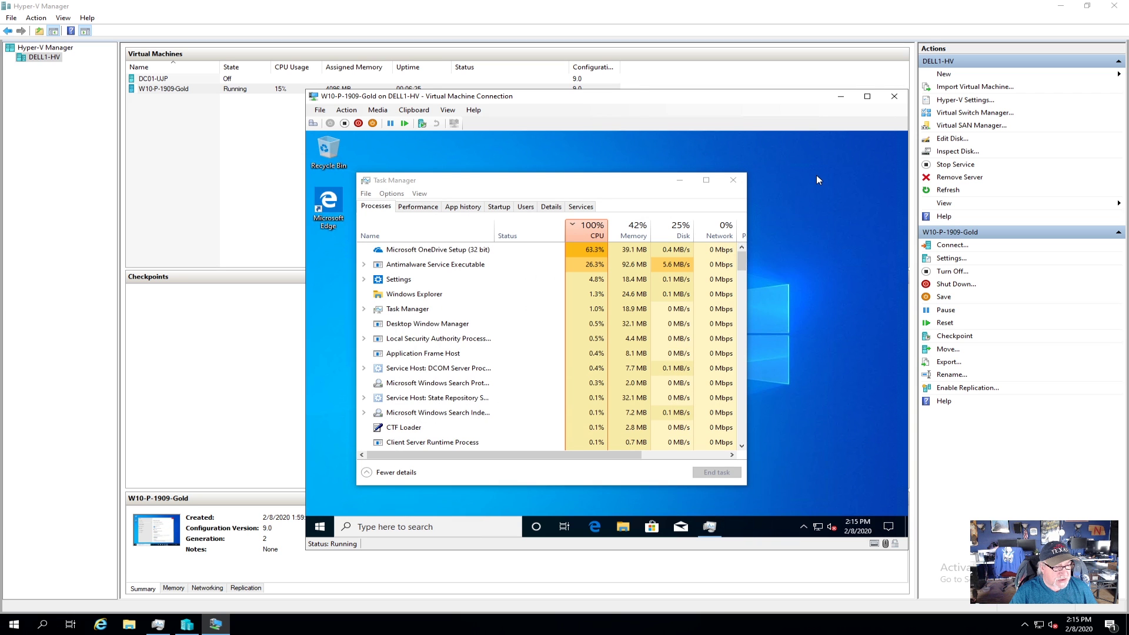
{"action": "left_click", "coordinate": [733, 180]}
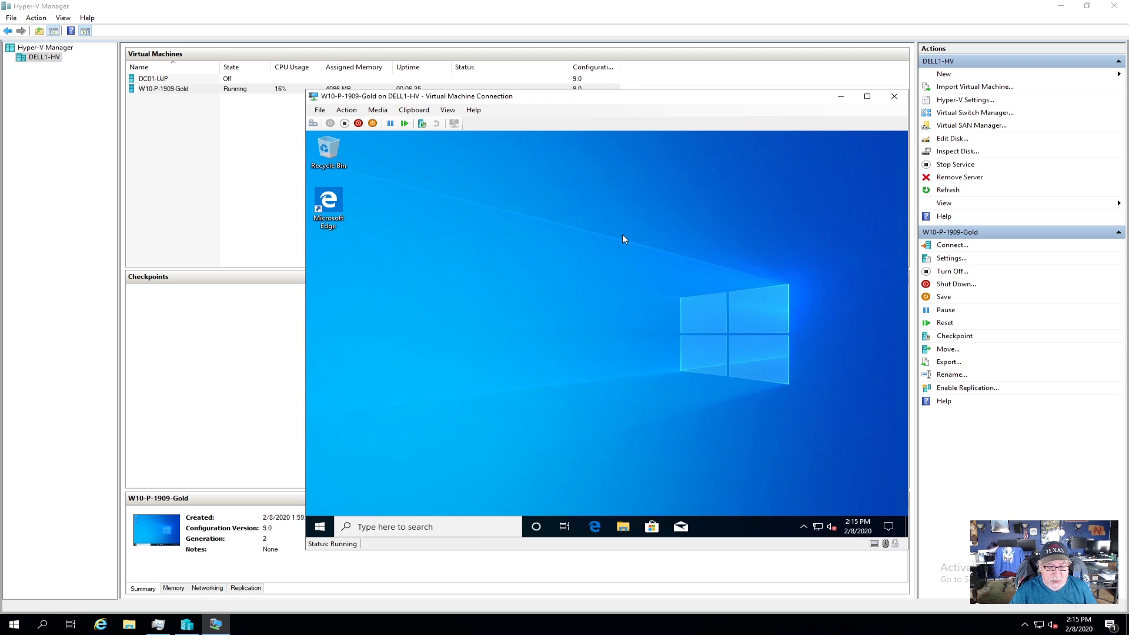
{"action": "left_click", "coordinate": [320, 526]}
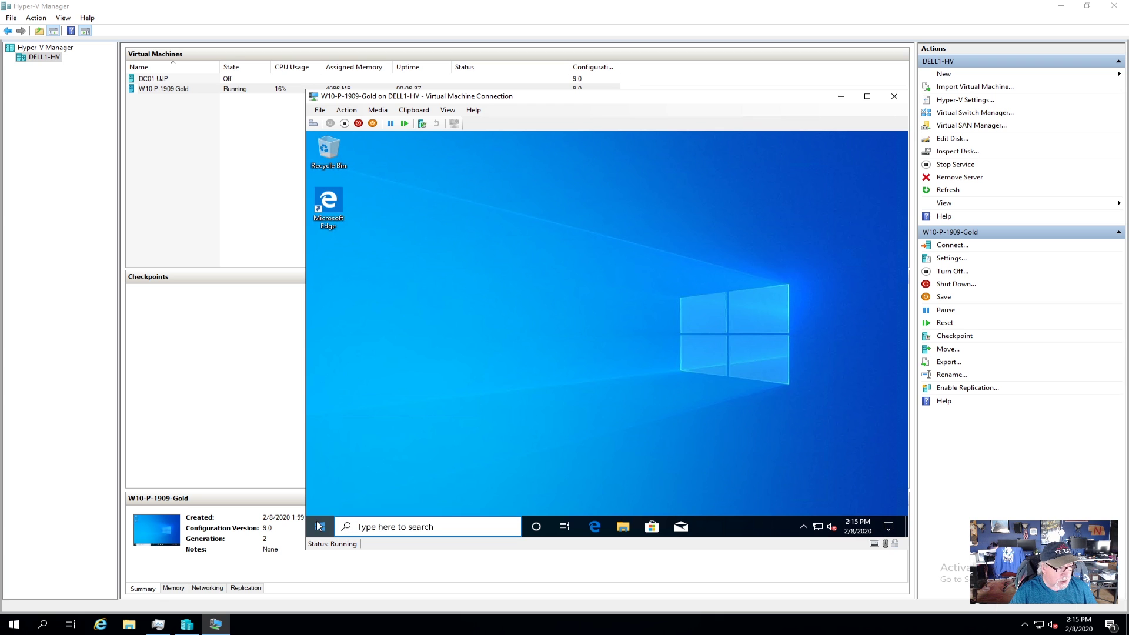
{"action": "left_click", "coordinate": [325, 478]}
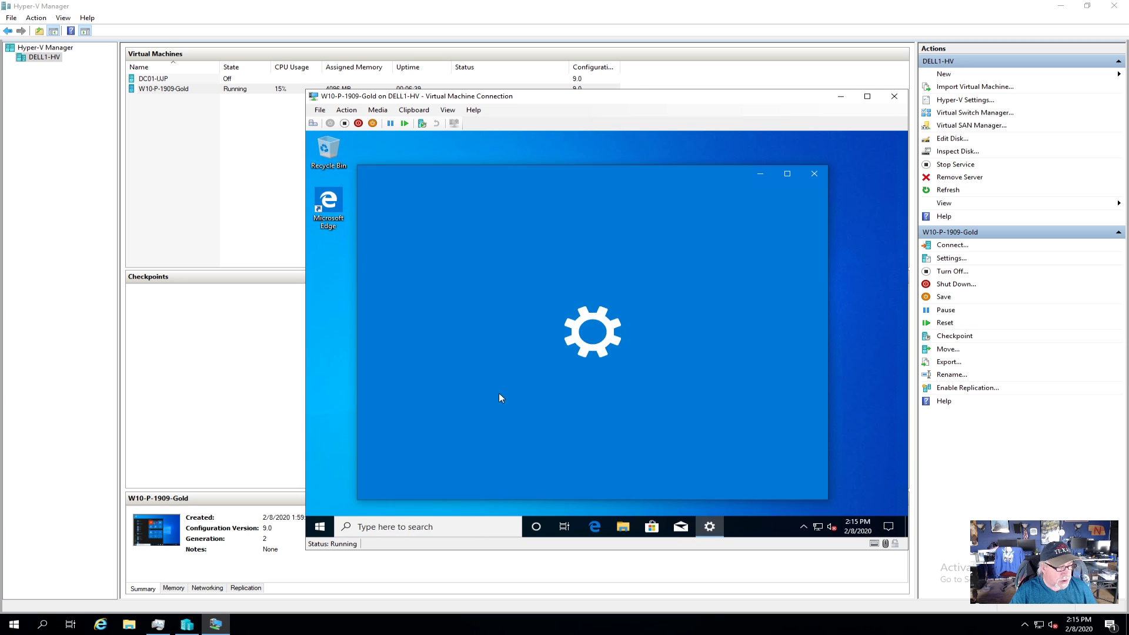
{"action": "scroll", "coordinate": [702, 385], "scroll_direction": "down", "scroll_amount": 5}
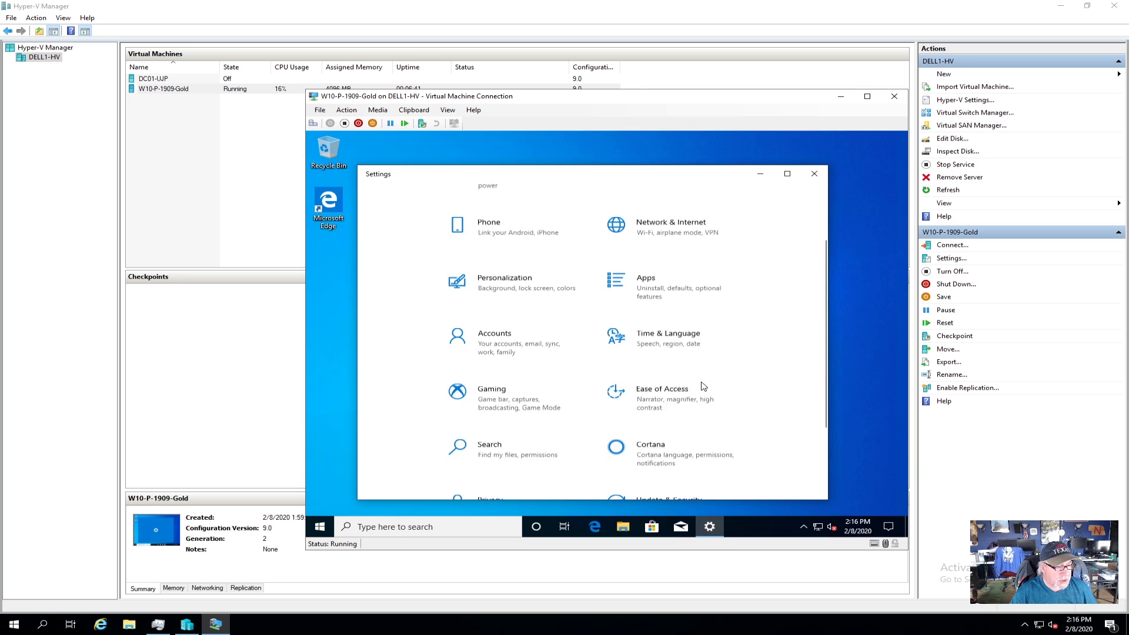
{"action": "left_click", "coordinate": [668, 428]}
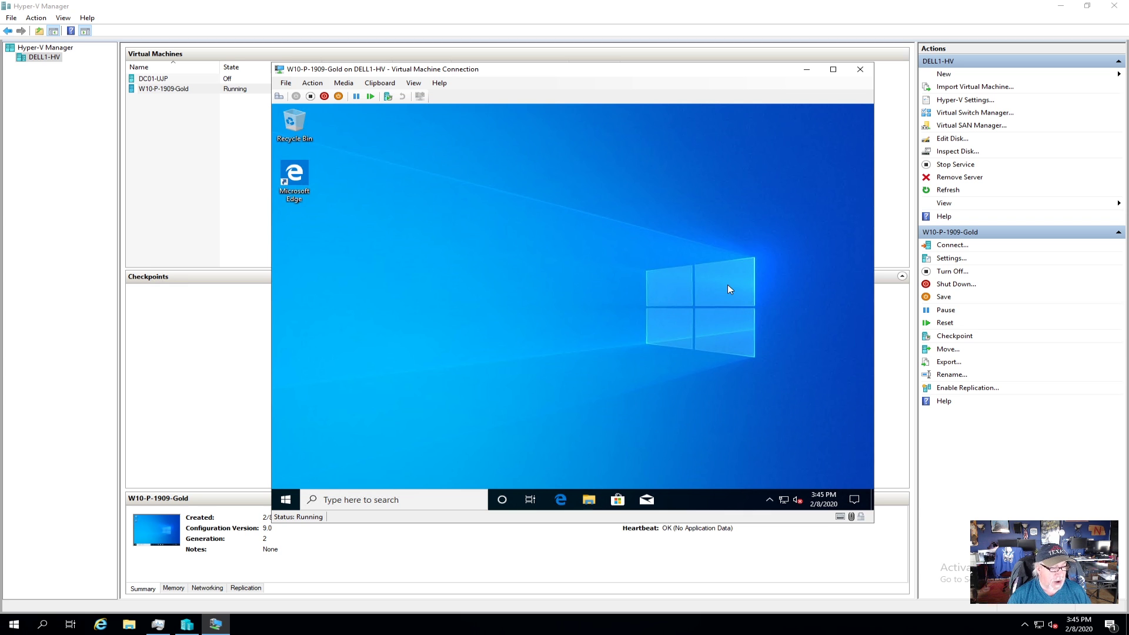
Step: Open File Explorer in the VM and browse to C:\Windows
{"action": "left_click", "coordinate": [589, 499]}
{"action": "left_click", "coordinate": [588, 499]}
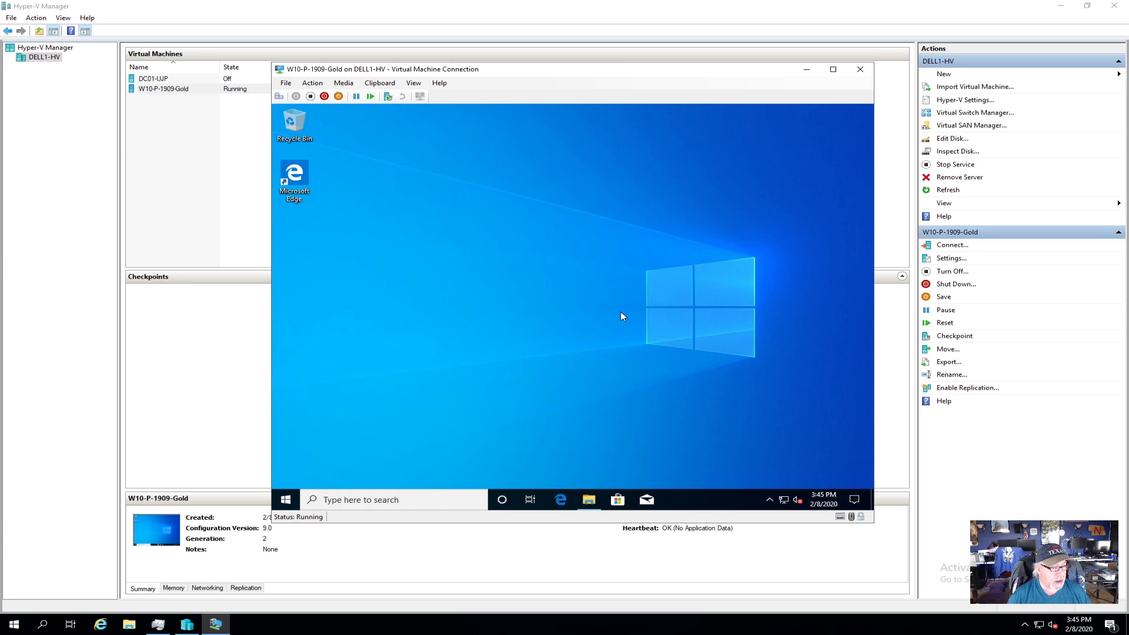
{"action": "left_click", "coordinate": [588, 499]}
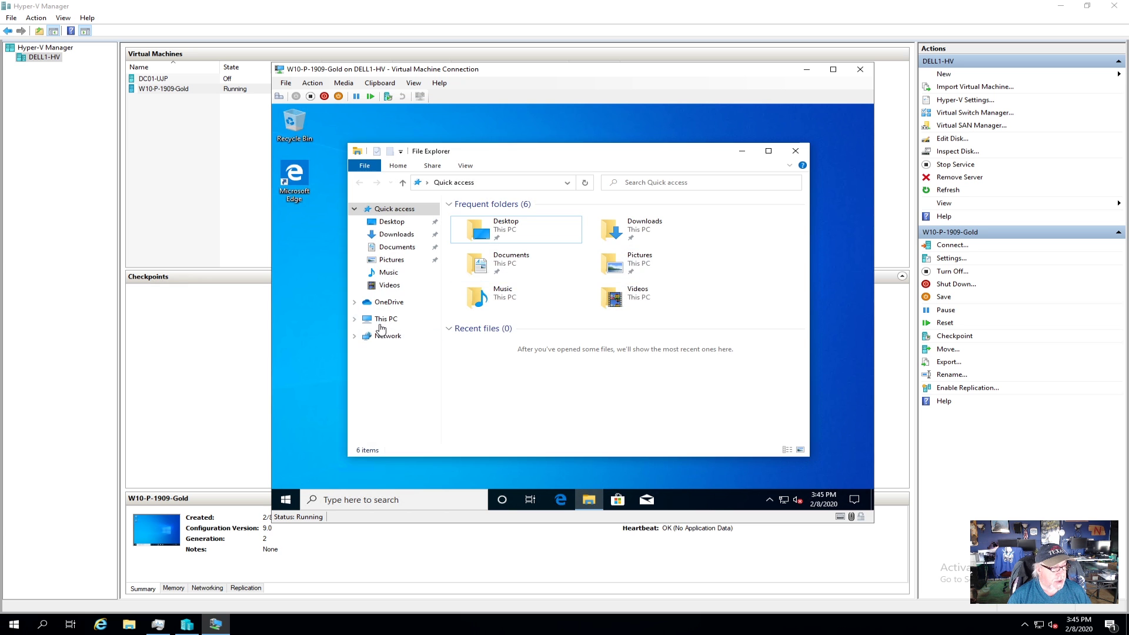
{"action": "left_click", "coordinate": [385, 319]}
{"action": "left_click", "coordinate": [533, 360]}
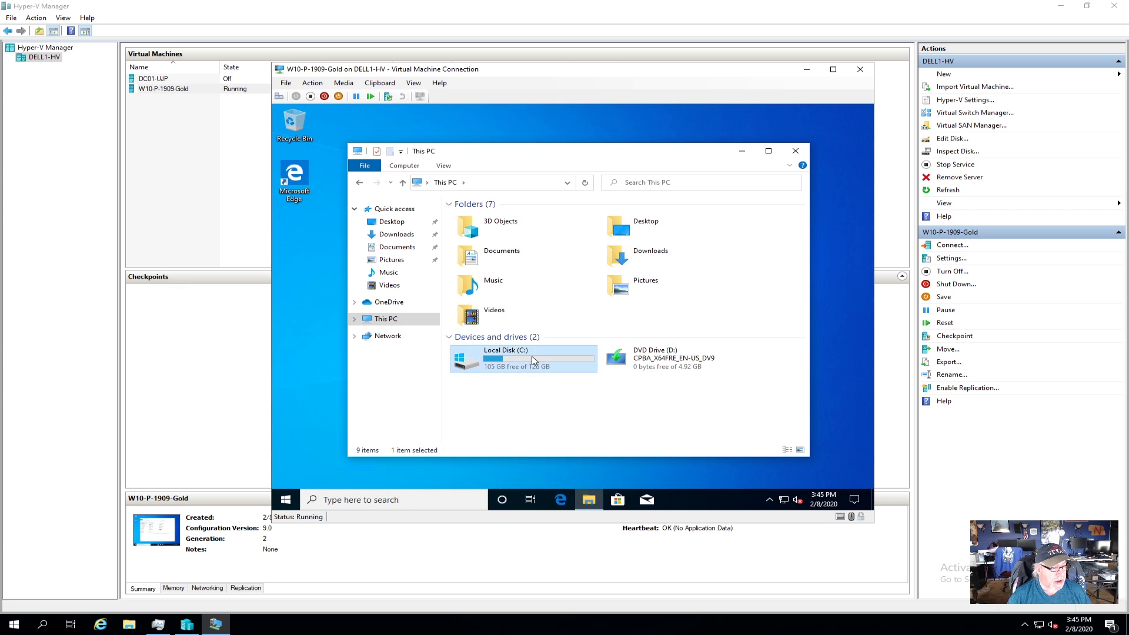
{"action": "double_click", "coordinate": [533, 360]}
{"action": "double_click", "coordinate": [493, 272]}
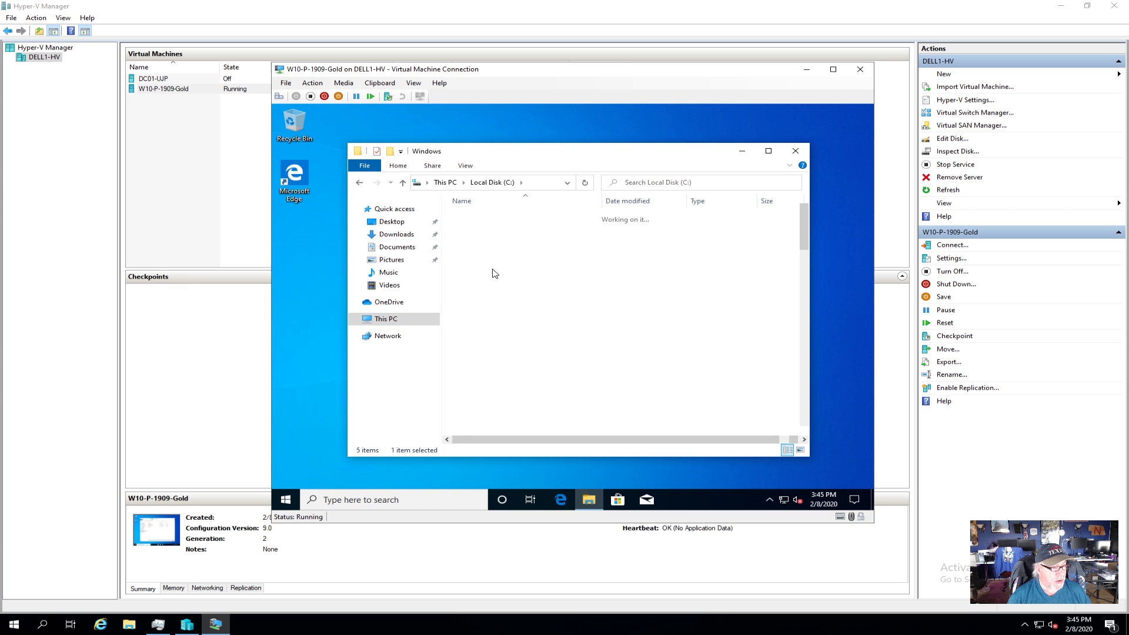
Step: Go into System32\Sysprep and launch sysprep.exe
{"action": "scroll", "coordinate": [532, 328], "scroll_direction": "down", "scroll_amount": 12}
{"action": "scroll", "coordinate": [533, 328], "scroll_direction": "down", "scroll_amount": 3}
{"action": "left_click", "coordinate": [514, 407]}
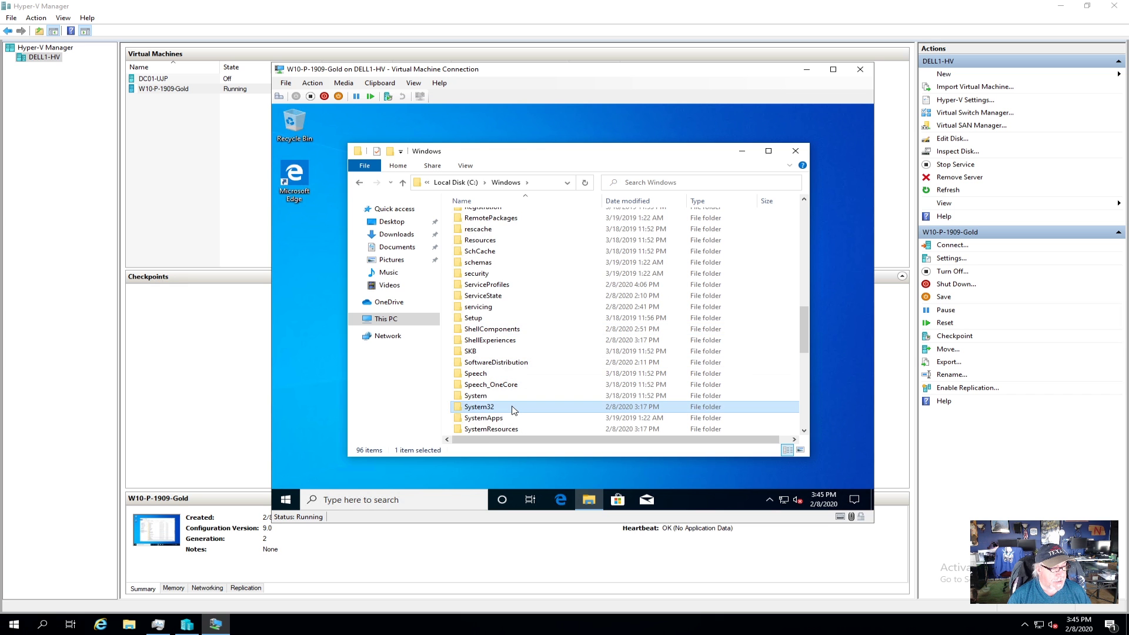
{"action": "double_click", "coordinate": [512, 407]}
{"action": "scroll", "coordinate": [513, 410], "scroll_direction": "down", "scroll_amount": 9}
{"action": "scroll", "coordinate": [512, 409], "scroll_direction": "down", "scroll_amount": 13}
{"action": "scroll", "coordinate": [512, 408], "scroll_direction": "down", "scroll_amount": 6}
{"action": "left_click", "coordinate": [504, 397]}
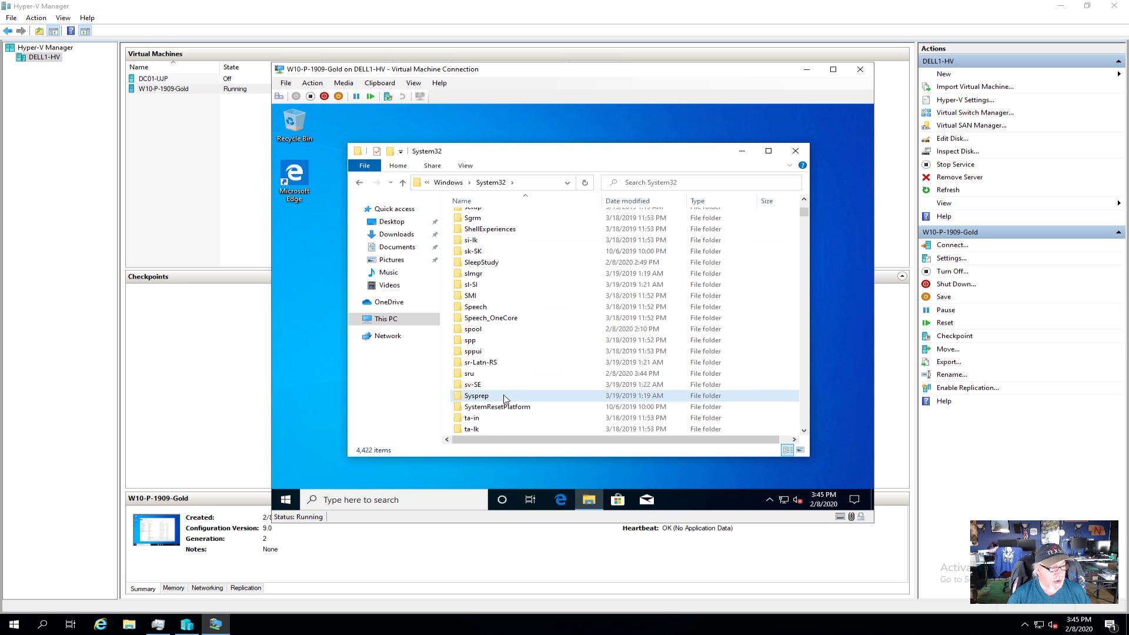
{"action": "double_click", "coordinate": [504, 397]}
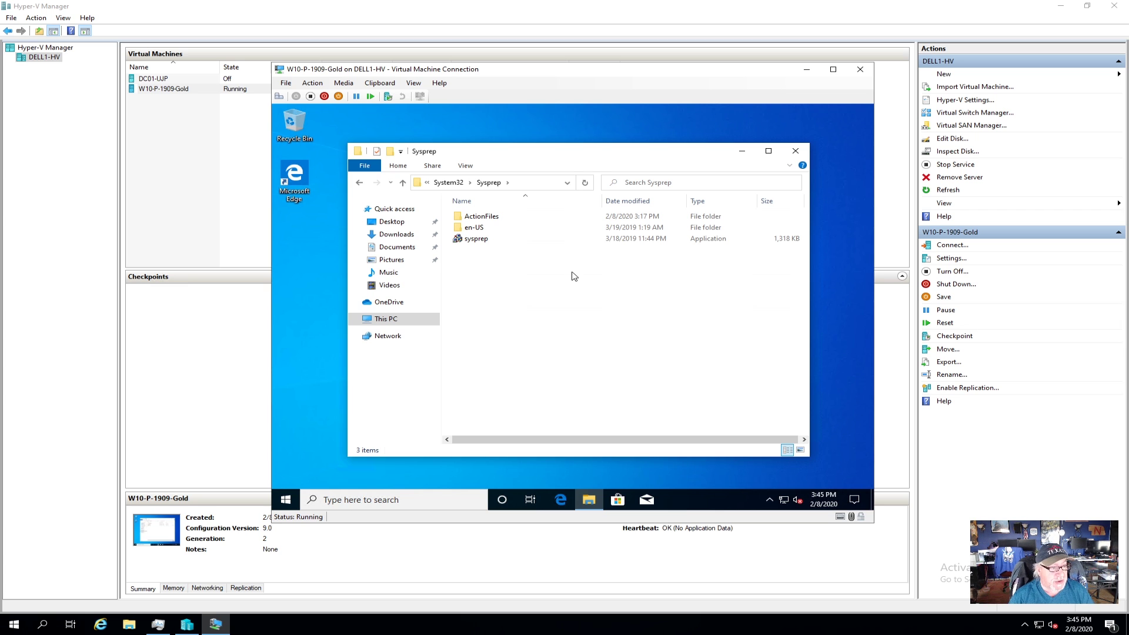
{"action": "double_click", "coordinate": [484, 240]}
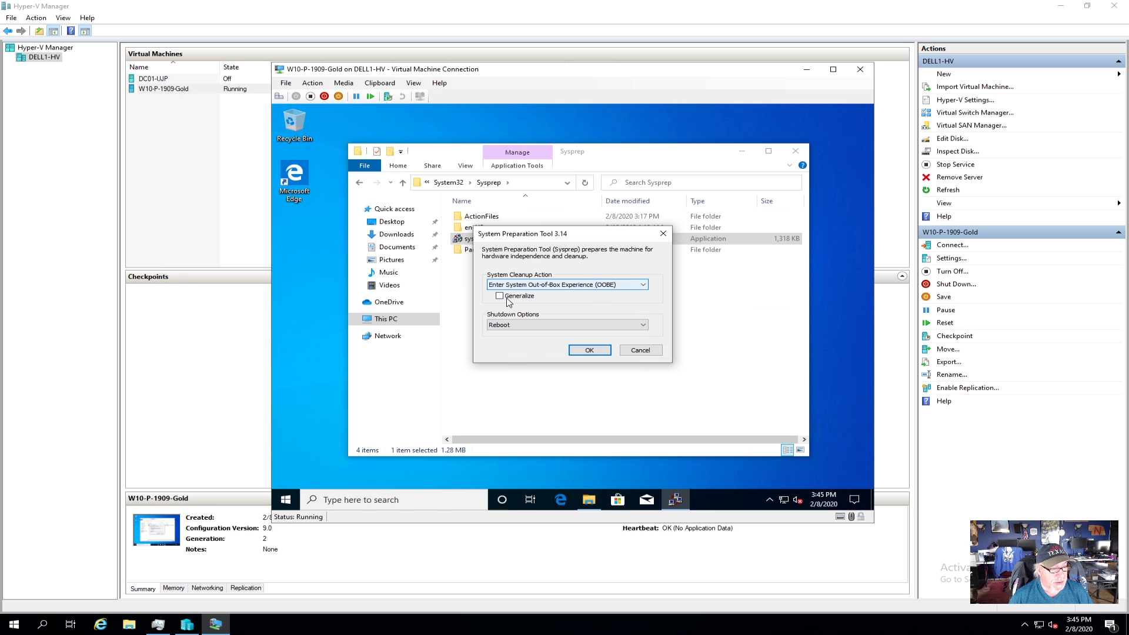
Step: Run Sysprep with Out-of-Box Experience, Generalize checked and Shutdown as the shutdown option
{"action": "left_click", "coordinate": [501, 296]}
{"action": "left_click", "coordinate": [521, 326]}
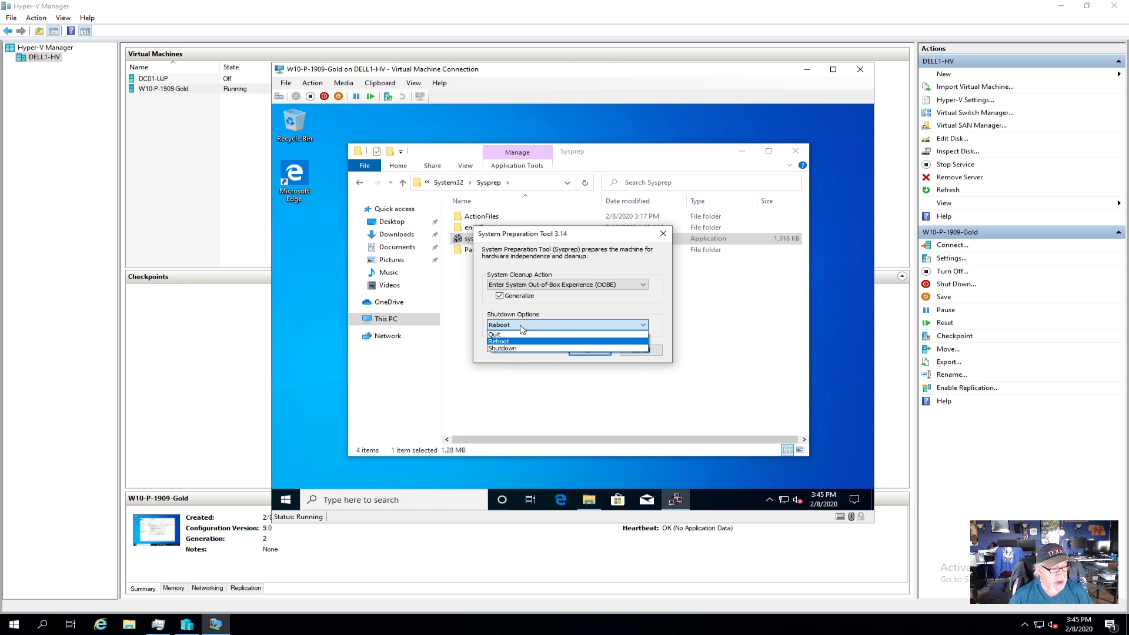
{"action": "left_click", "coordinate": [521, 347]}
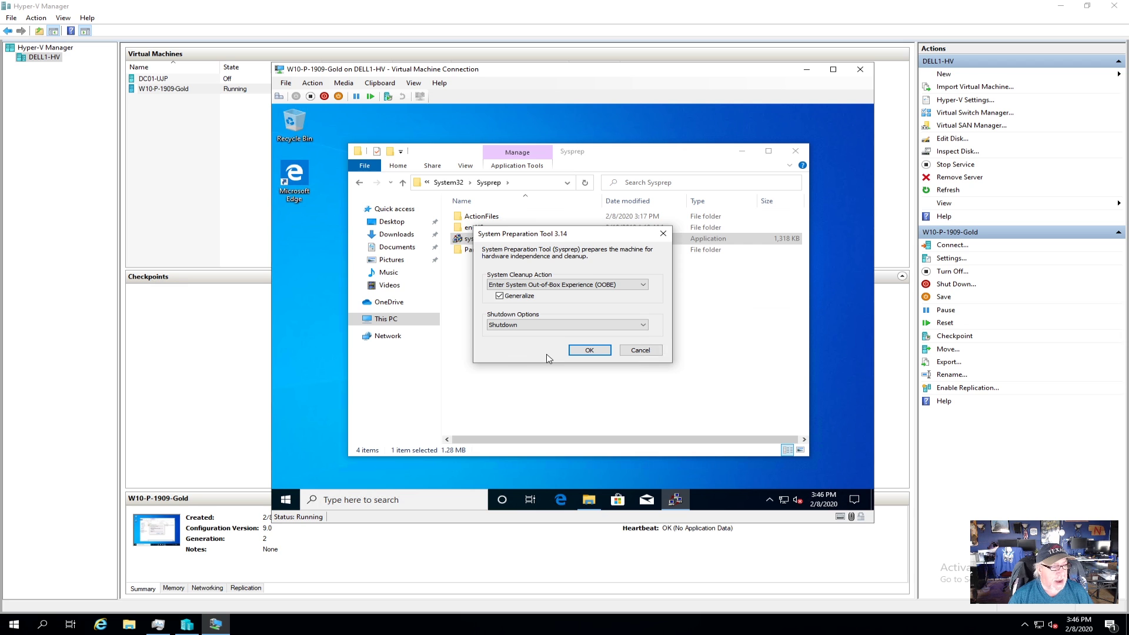
{"action": "left_click", "coordinate": [588, 350]}
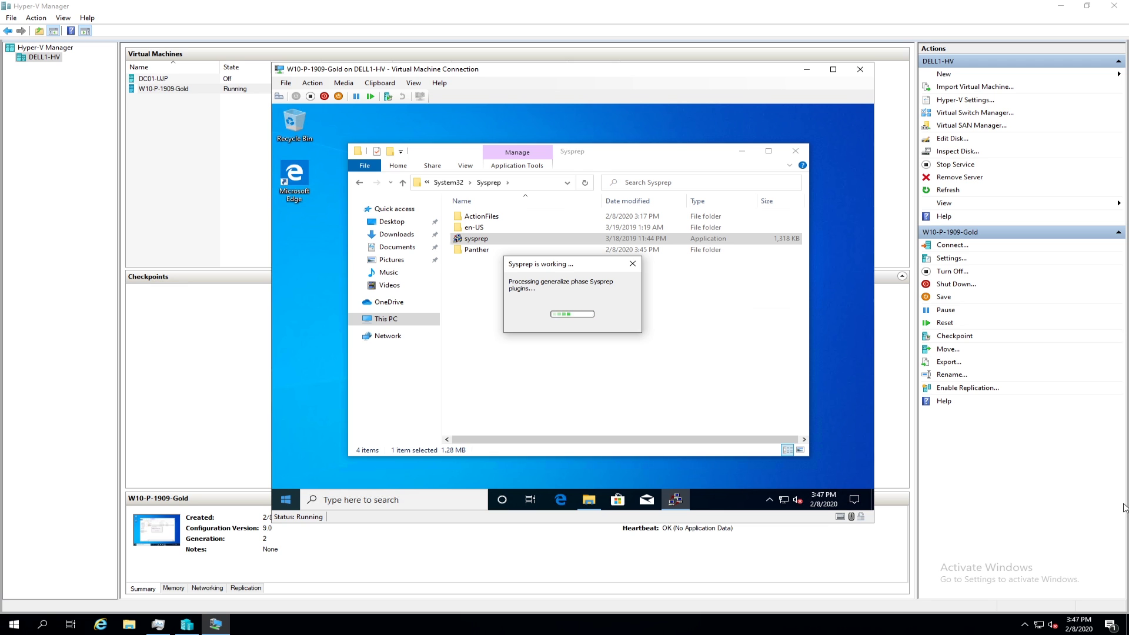
Step: Dismiss the host's update notification, then close W10-P-1909-Gold's connection window once it powers off
{"action": "left_click", "coordinate": [1109, 624]}
{"action": "left_click", "coordinate": [1091, 567]}
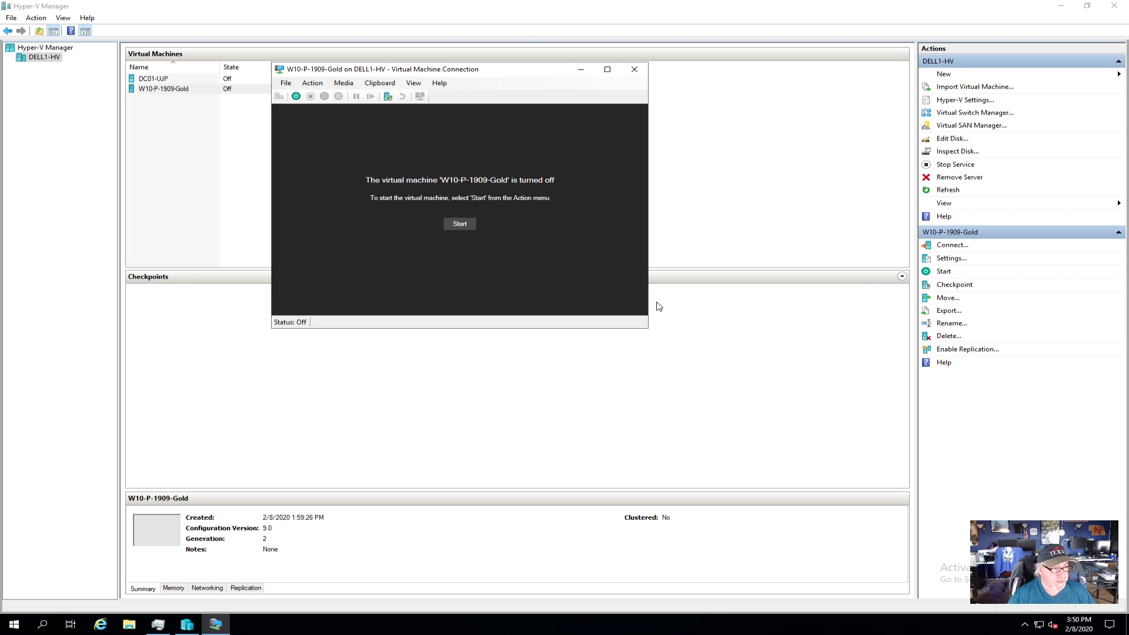
{"action": "left_click", "coordinate": [640, 74]}
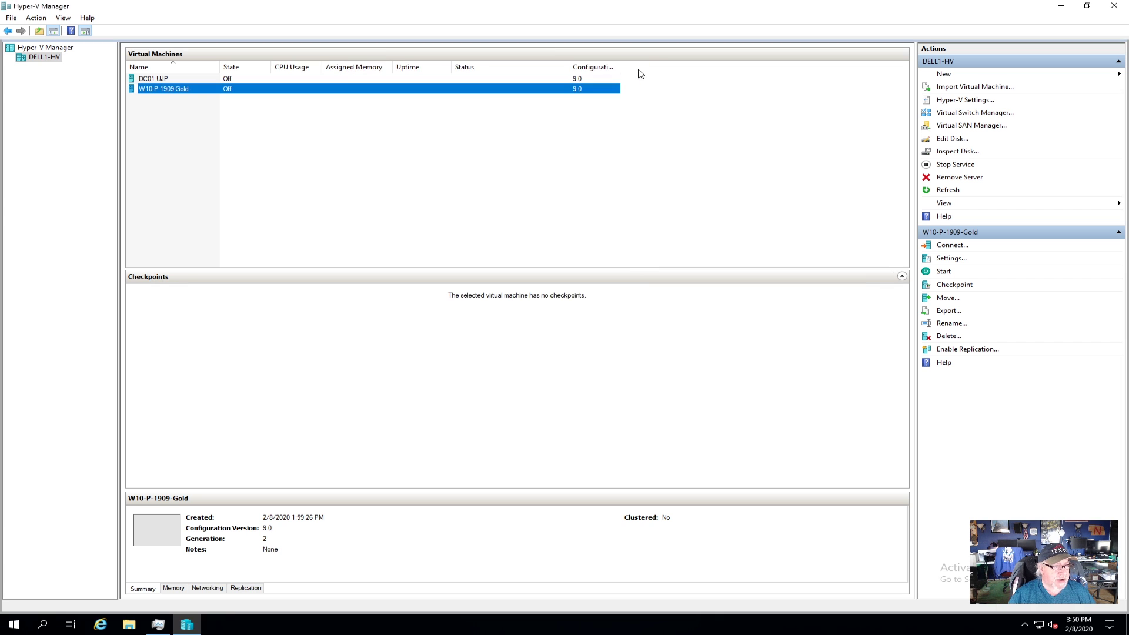
Step: Export the W10-P-1909-Gold virtual machine to the V:\exports folder
{"action": "right_click", "coordinate": [174, 91]}
{"action": "left_click", "coordinate": [233, 172]}
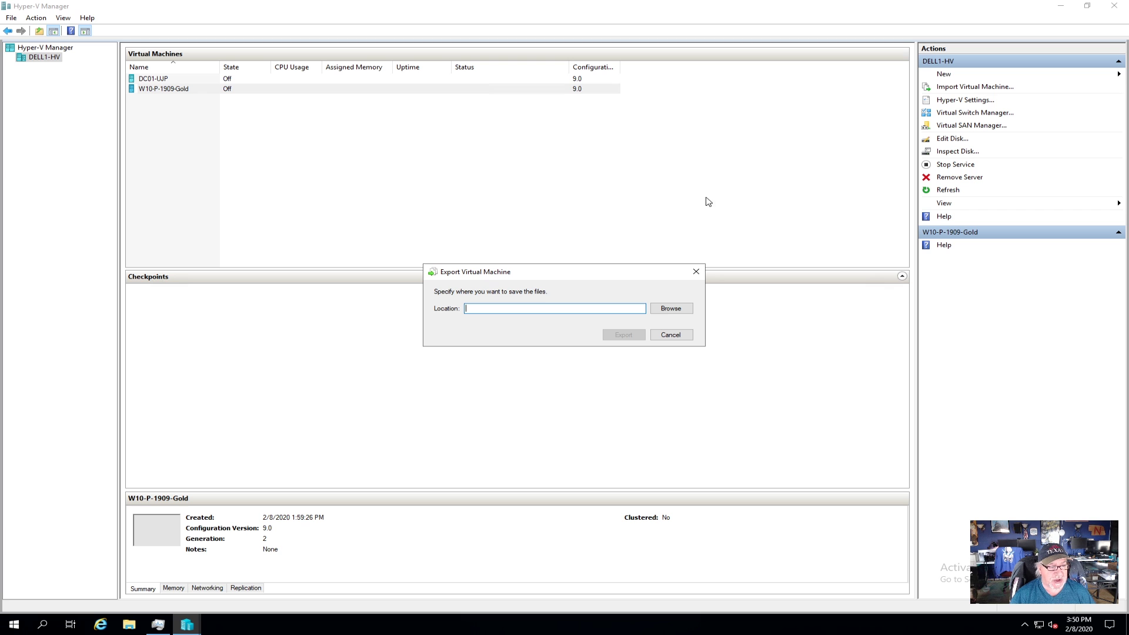
{"action": "left_click", "coordinate": [671, 310]}
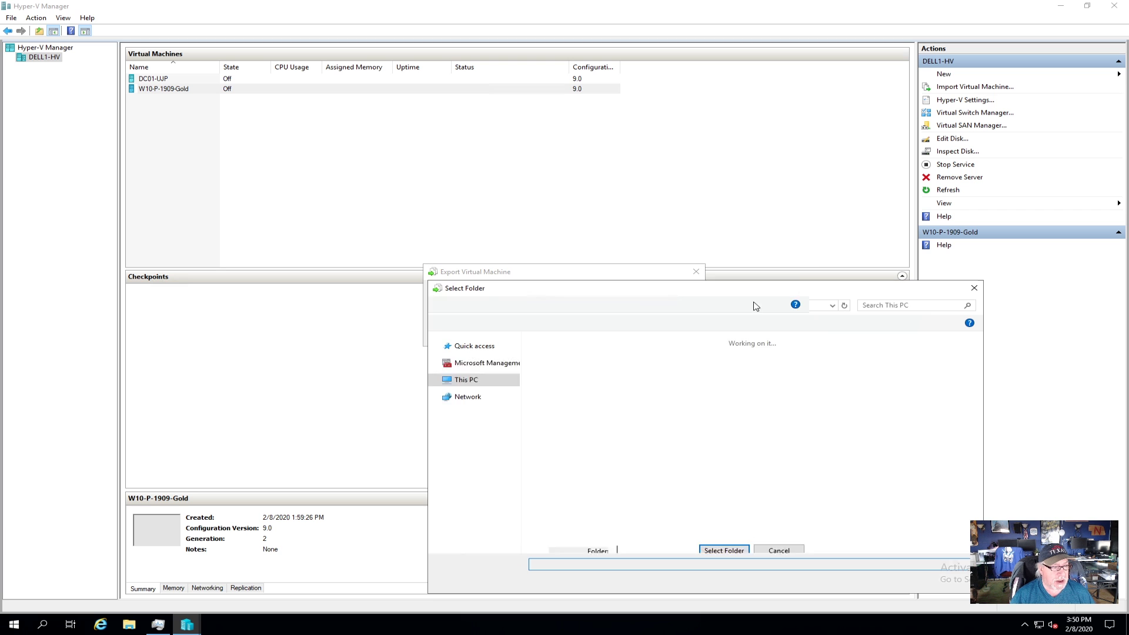
{"action": "double_click", "coordinate": [780, 503]}
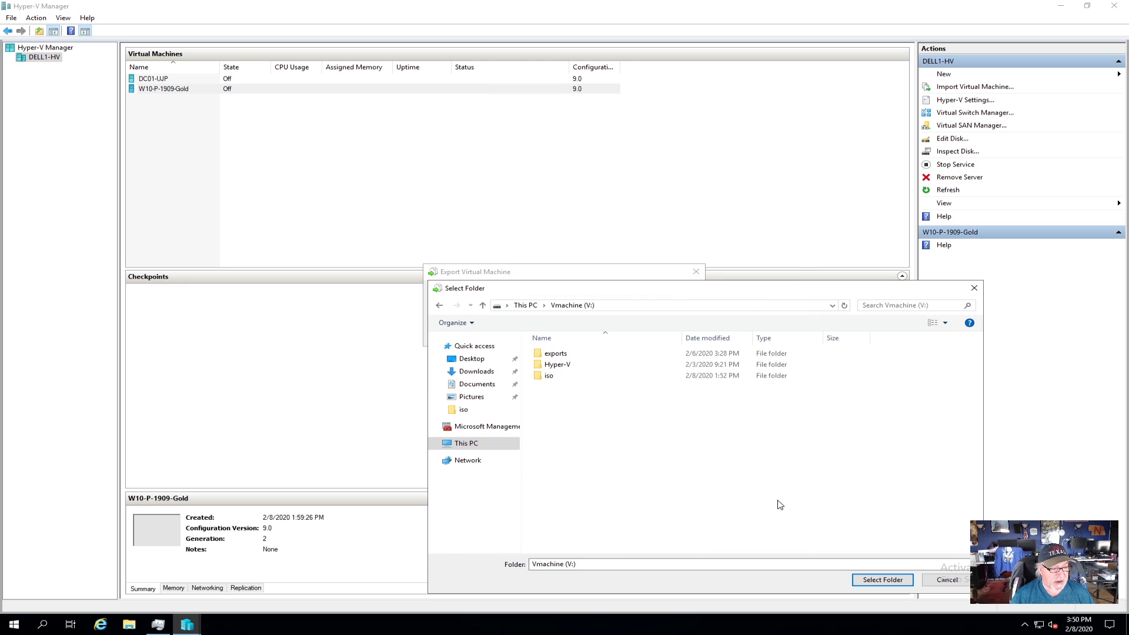
{"action": "double_click", "coordinate": [564, 354]}
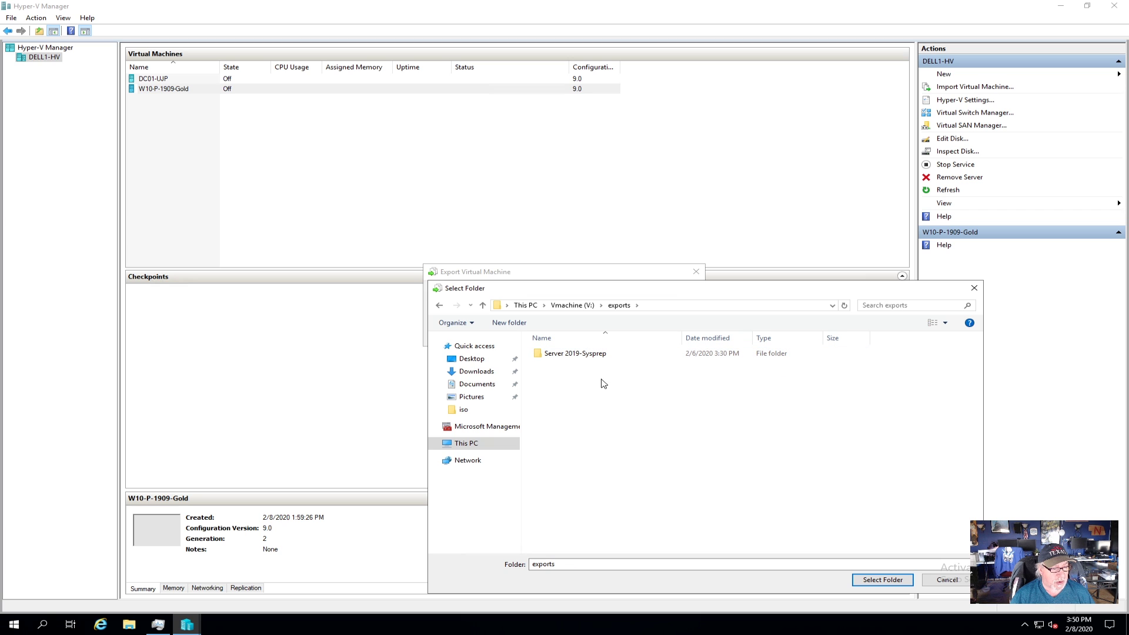
{"action": "left_click", "coordinate": [871, 580]}
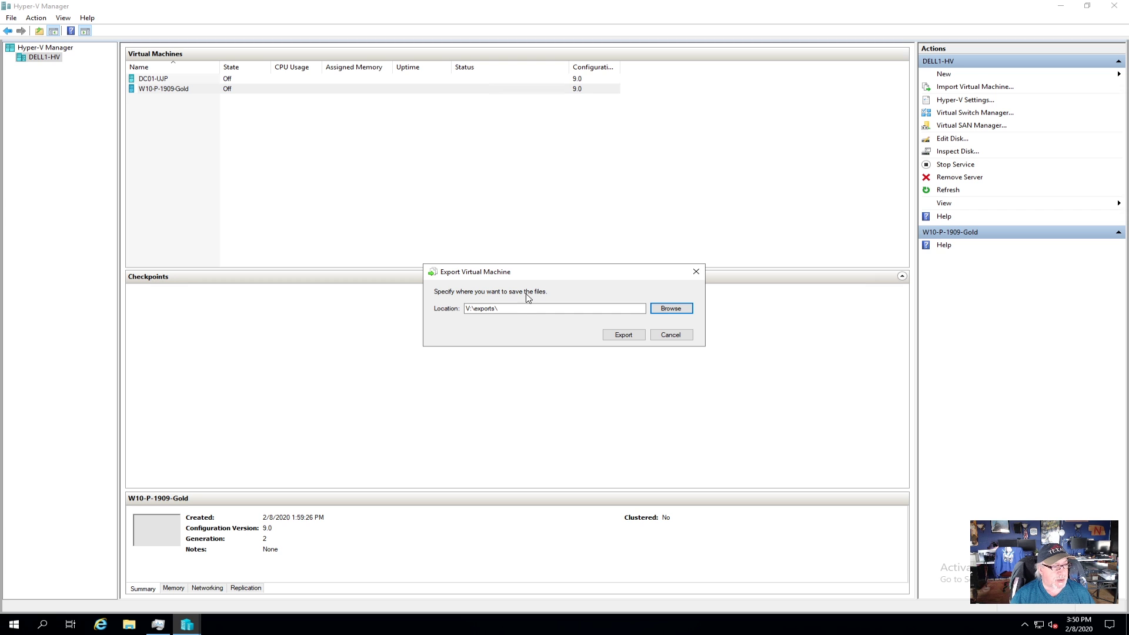
{"action": "left_click", "coordinate": [624, 334]}
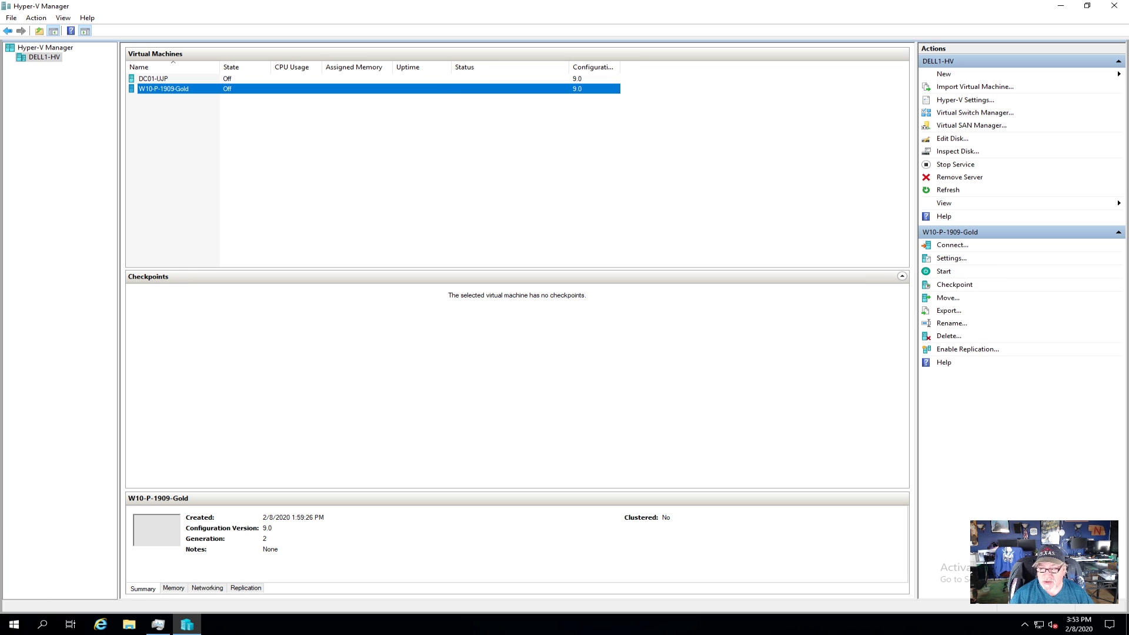
Step: Browse the W10-P-1909-Gold export on V:\exports, checking its Virtual Hard Disks and Virtual Machines folders
{"action": "left_click", "coordinate": [129, 625]}
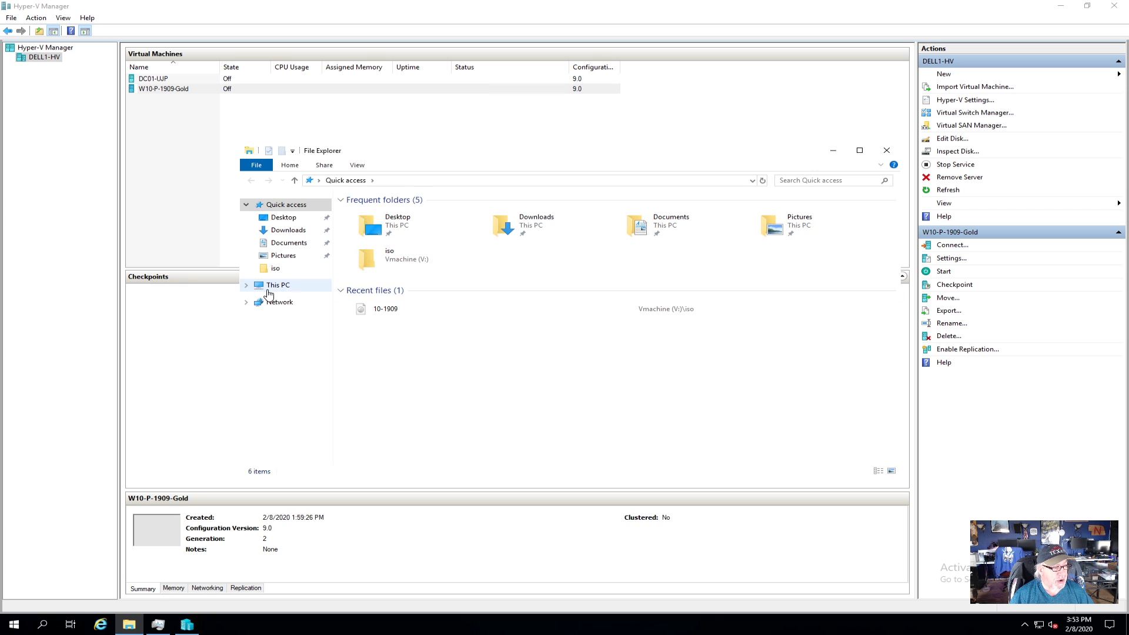
{"action": "left_click", "coordinate": [267, 290]}
{"action": "double_click", "coordinate": [573, 363]}
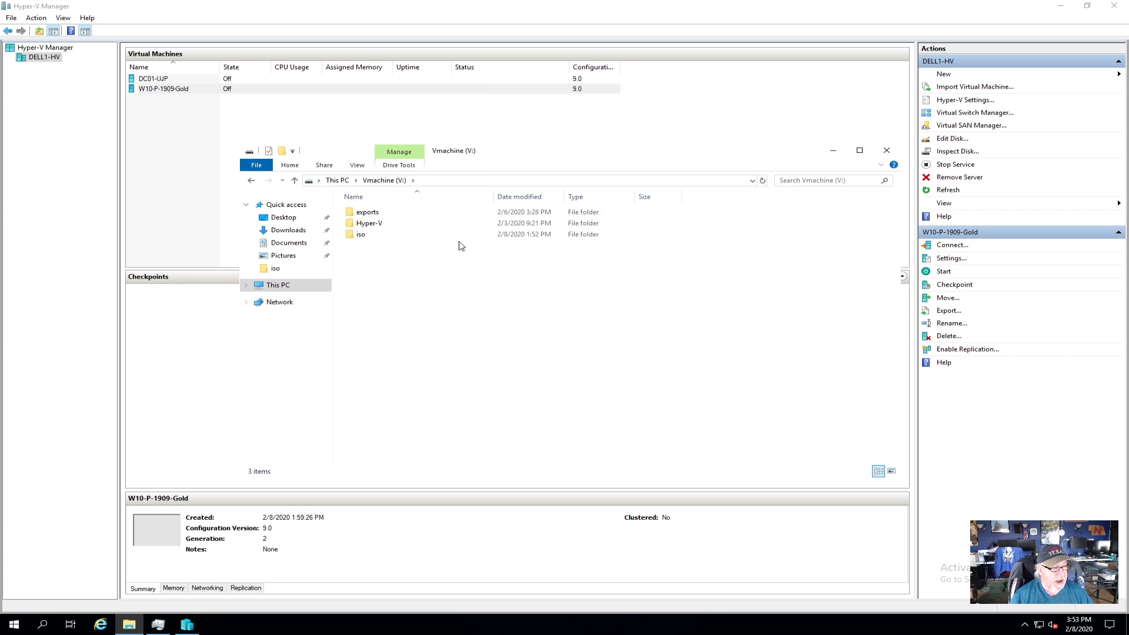
{"action": "double_click", "coordinate": [367, 212]}
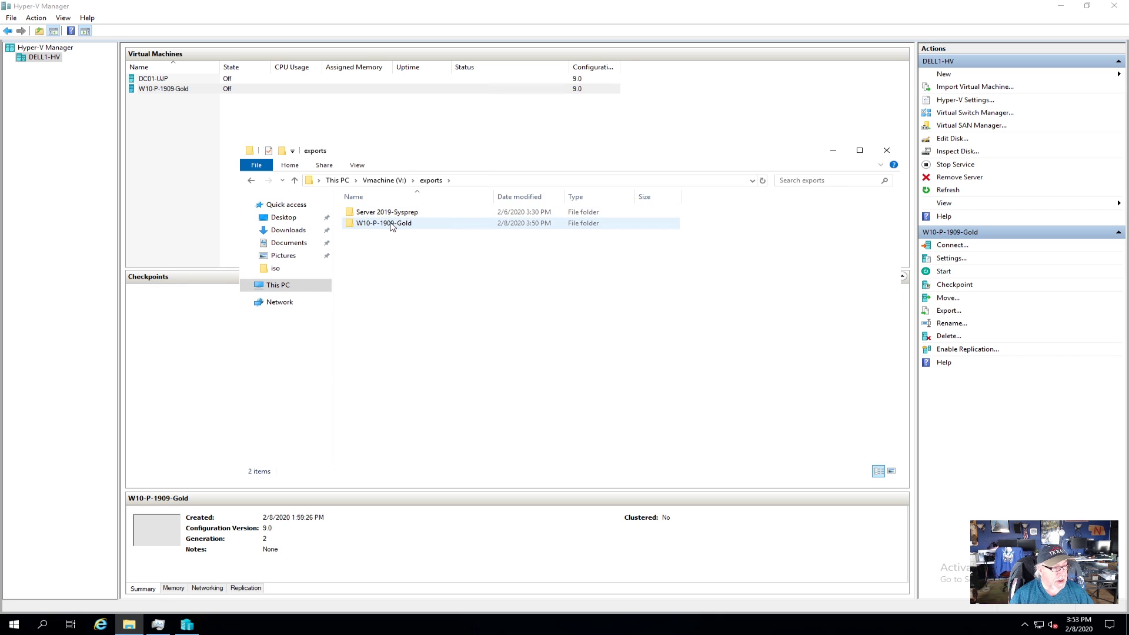
{"action": "double_click", "coordinate": [392, 227]}
{"action": "double_click", "coordinate": [392, 225]}
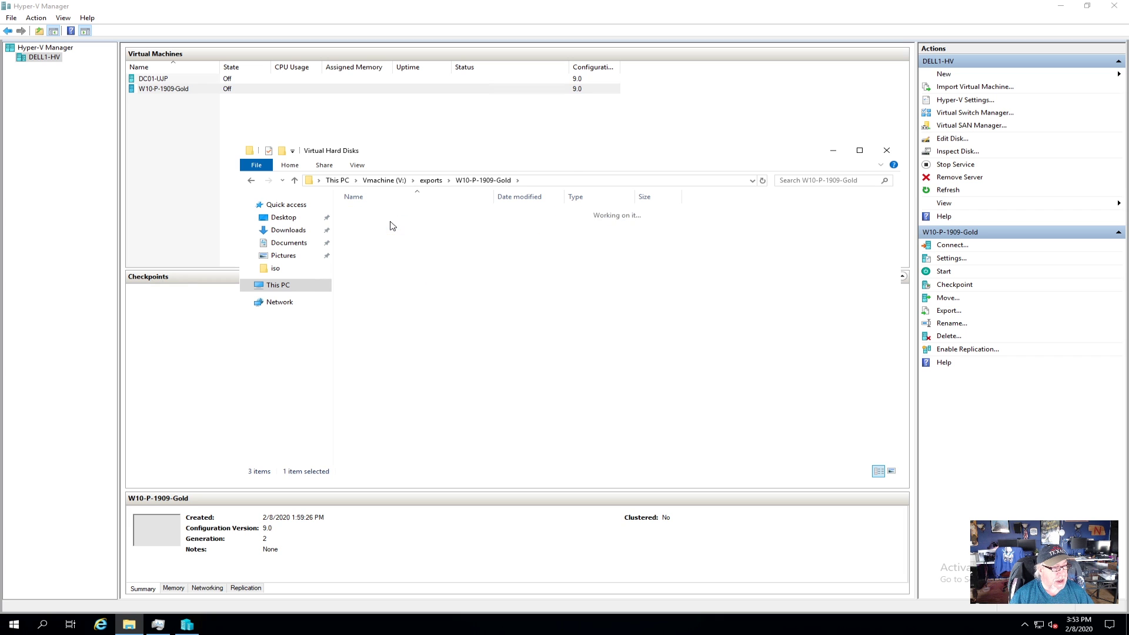
{"action": "left_click", "coordinate": [251, 180]}
{"action": "double_click", "coordinate": [373, 234]}
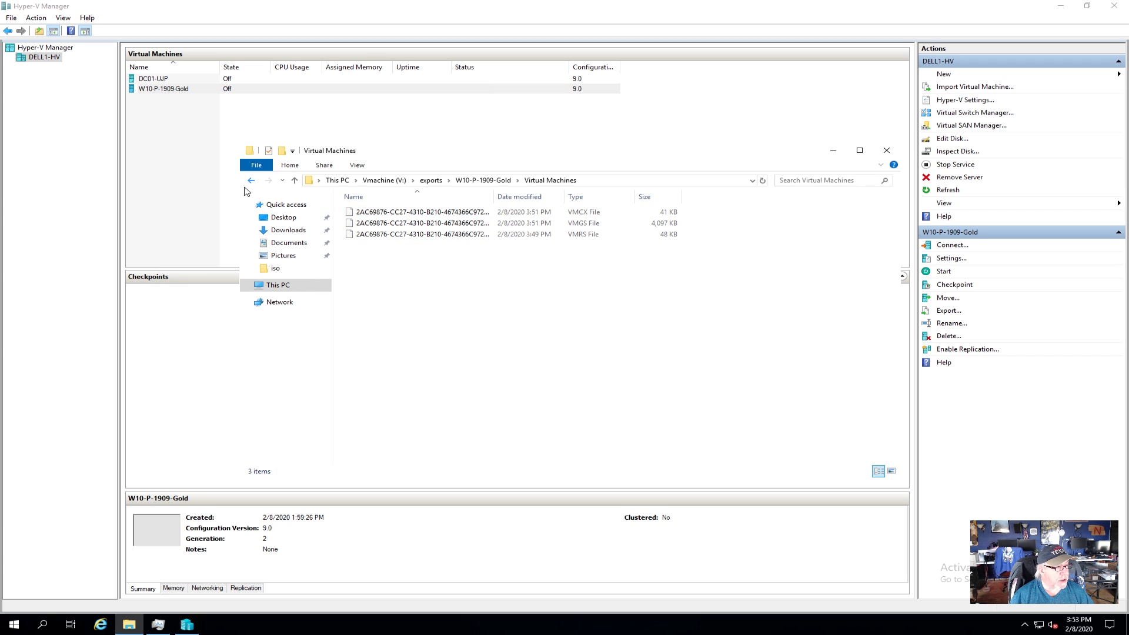
{"action": "left_click", "coordinate": [251, 181]}
{"action": "left_click", "coordinate": [251, 181]}
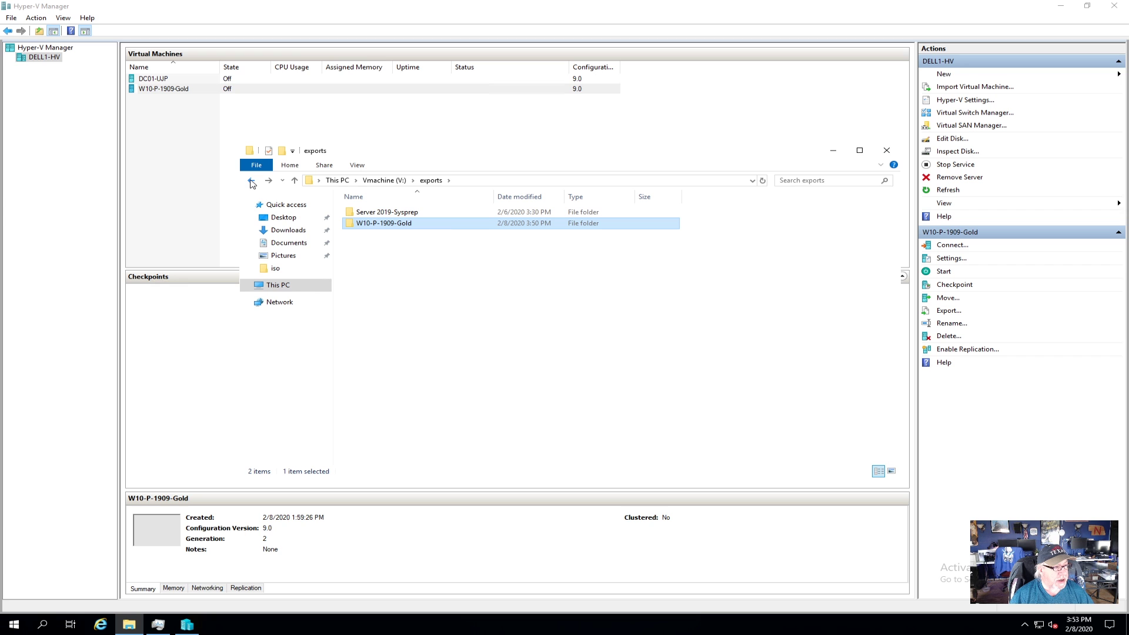
Step: Navigate back to V:\exports through This PC and the Vmachine (V:) drive
{"action": "left_click", "coordinate": [282, 287]}
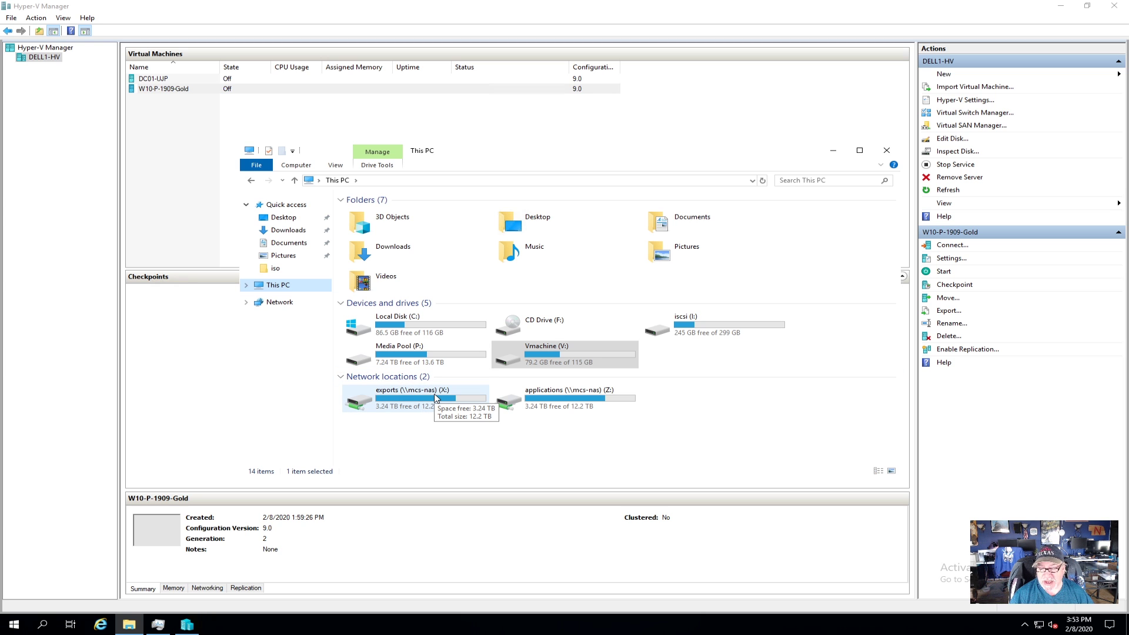
{"action": "left_click", "coordinate": [584, 352]}
{"action": "double_click", "coordinate": [584, 351]}
{"action": "double_click", "coordinate": [372, 213]}
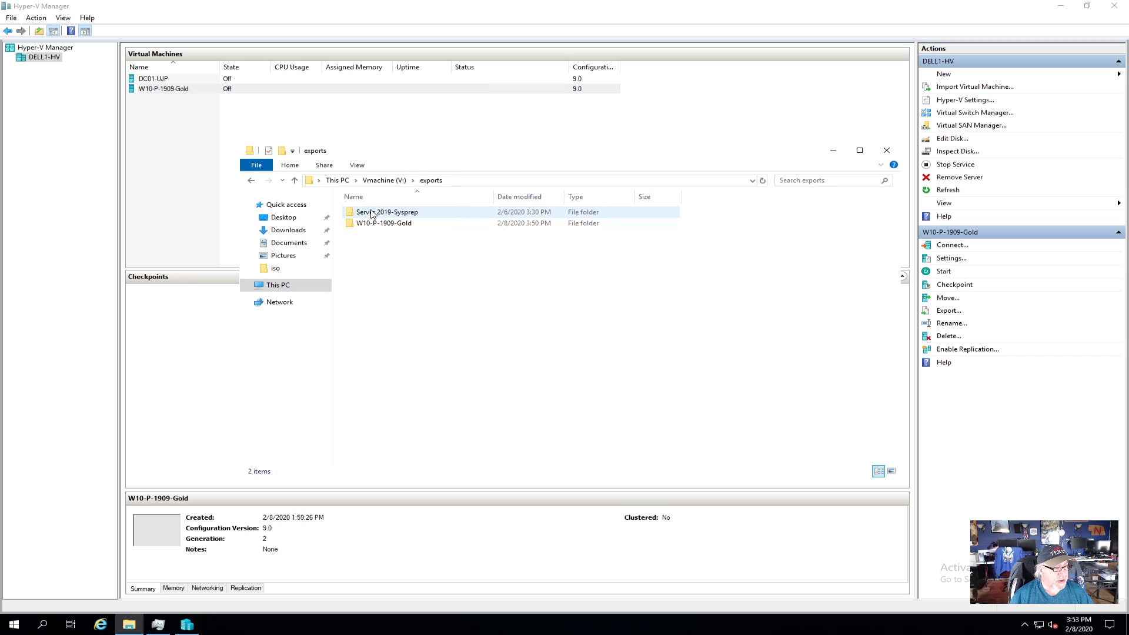
Step: Copy the W10-P-1909-Gold export folder and paste it into the NAS exports share (X:)
{"action": "right_click", "coordinate": [390, 223]}
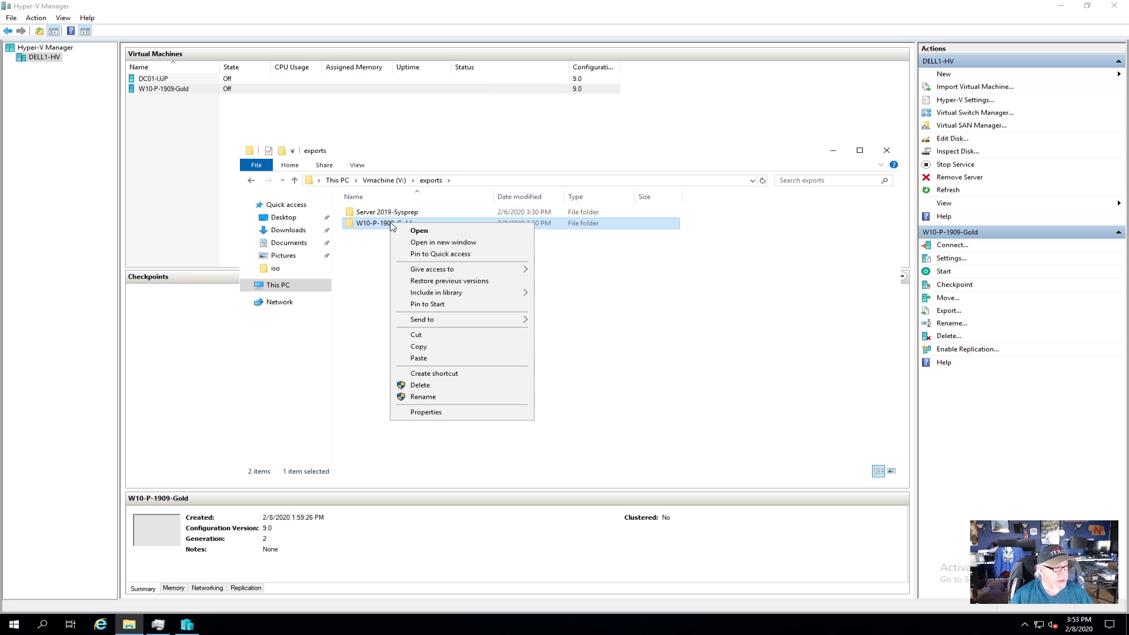
{"action": "left_click", "coordinate": [438, 348]}
{"action": "left_click", "coordinate": [281, 285]}
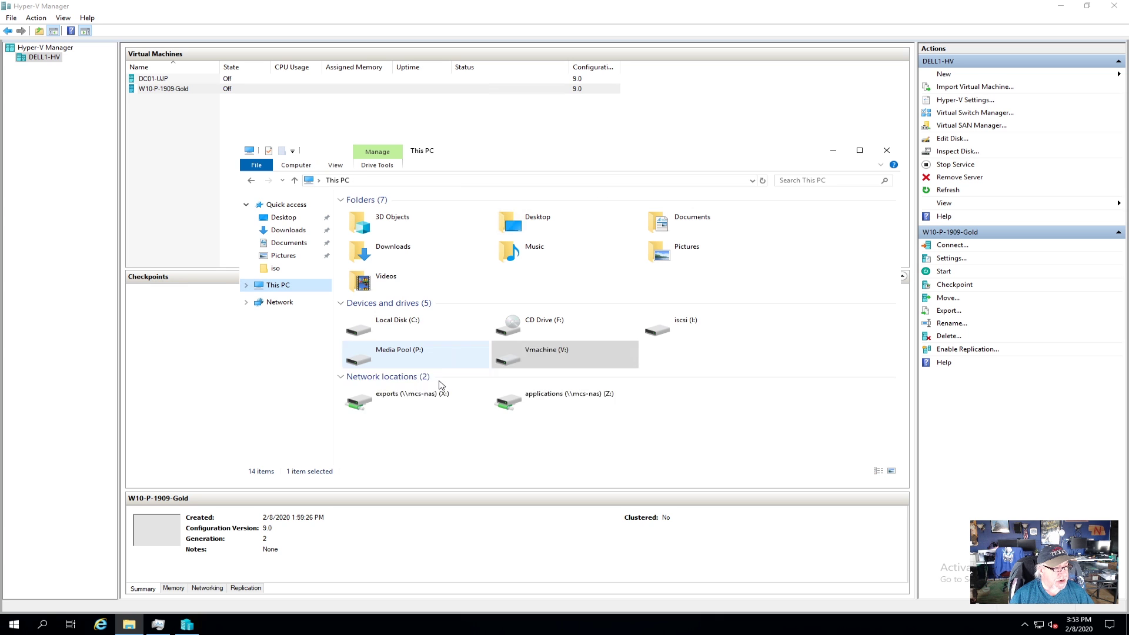
{"action": "double_click", "coordinate": [436, 395]}
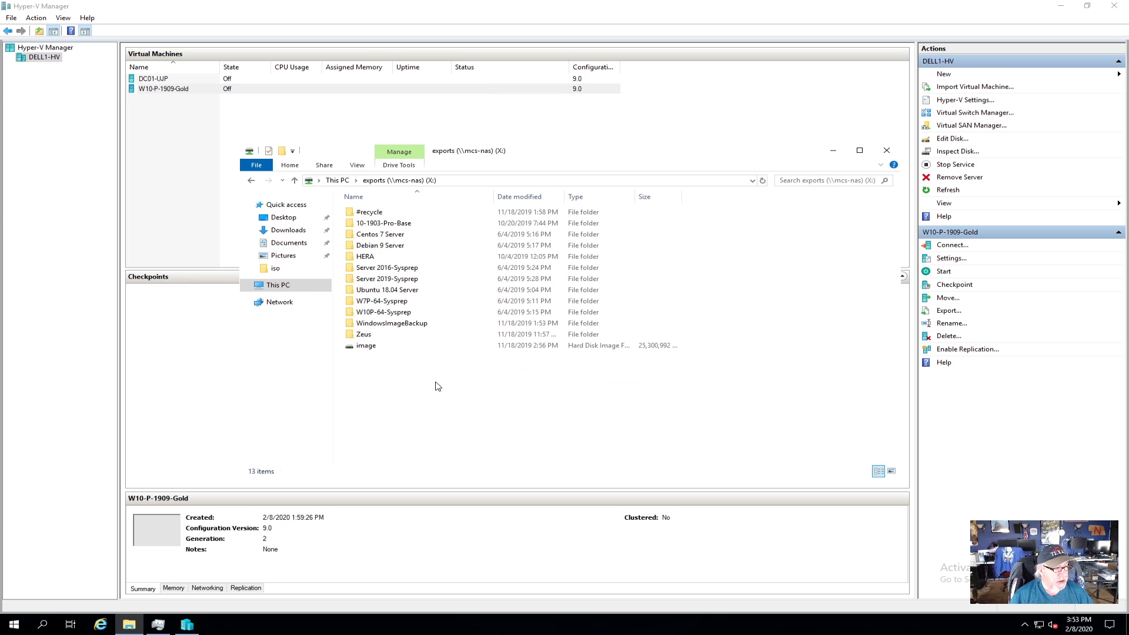
{"action": "right_click", "coordinate": [425, 421]}
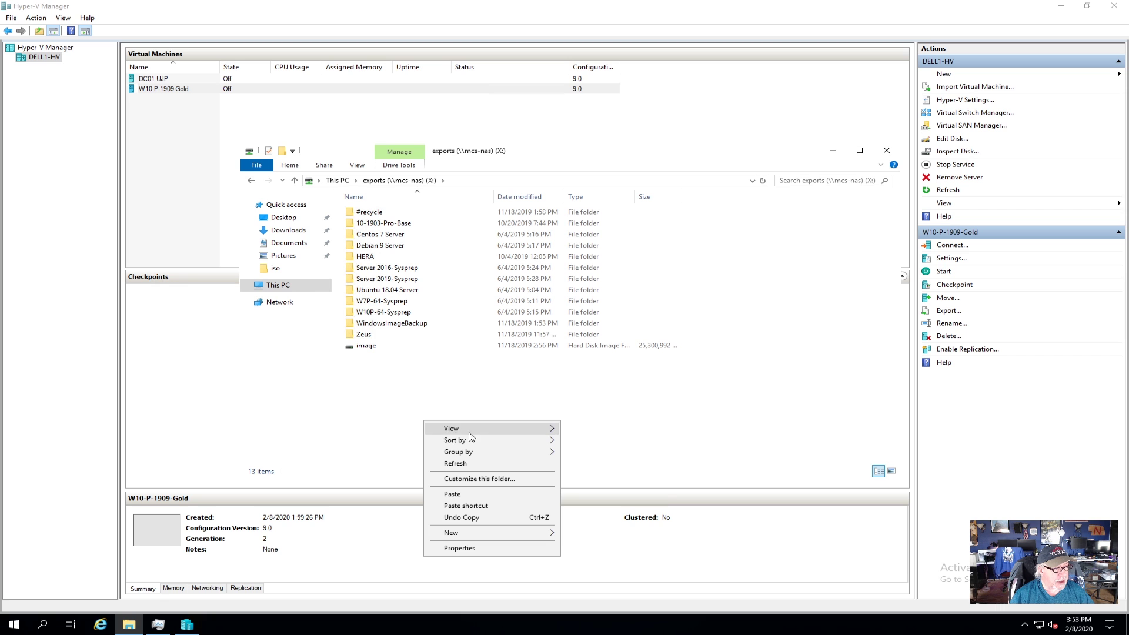
{"action": "left_click", "coordinate": [470, 495]}
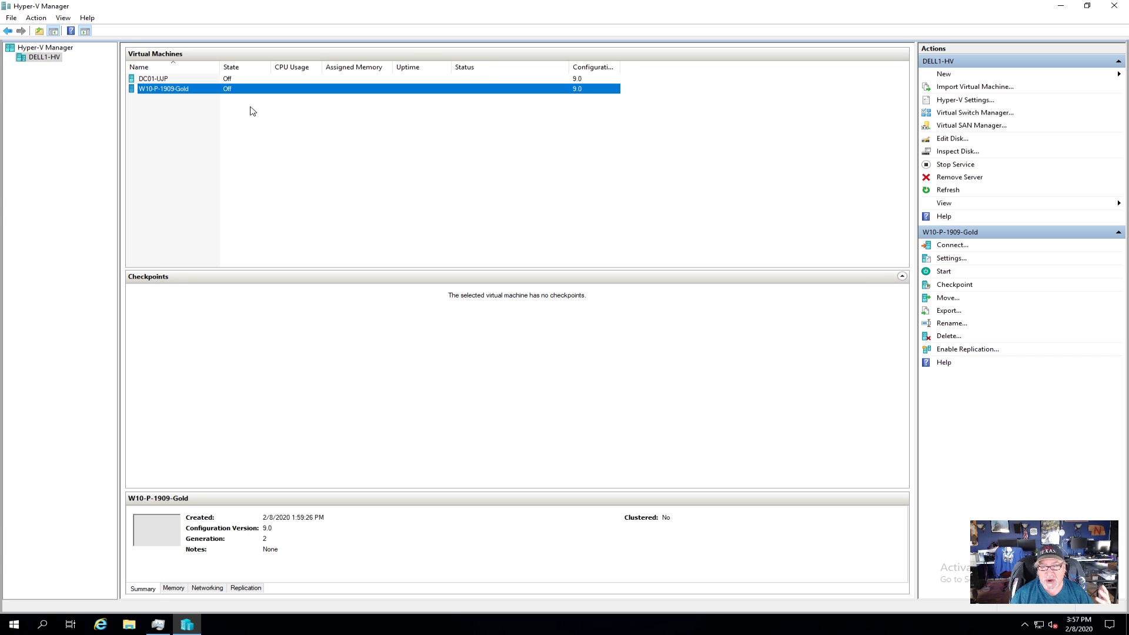
Step: Rename the virtual machine from W10-P-1909-Gold to W10-P-1909-001 in its Settings and apply
{"action": "right_click", "coordinate": [163, 92]}
{"action": "left_click", "coordinate": [180, 110]}
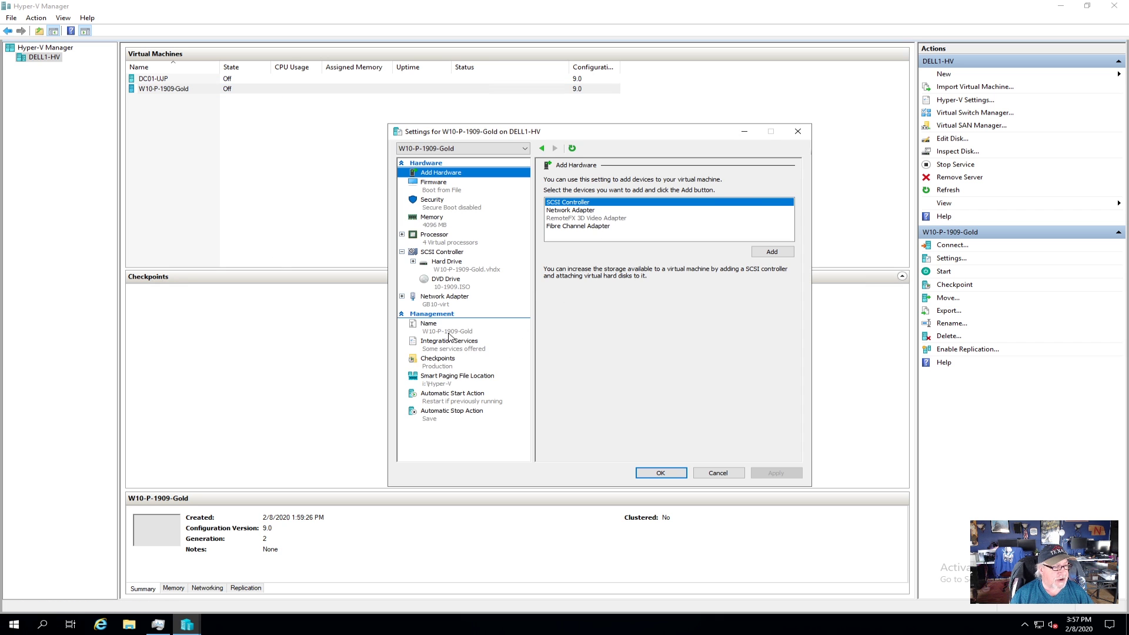
{"action": "left_click", "coordinate": [449, 334]}
{"action": "left_click_drag", "start_coordinate": [584, 191], "coordinate": [621, 191]}
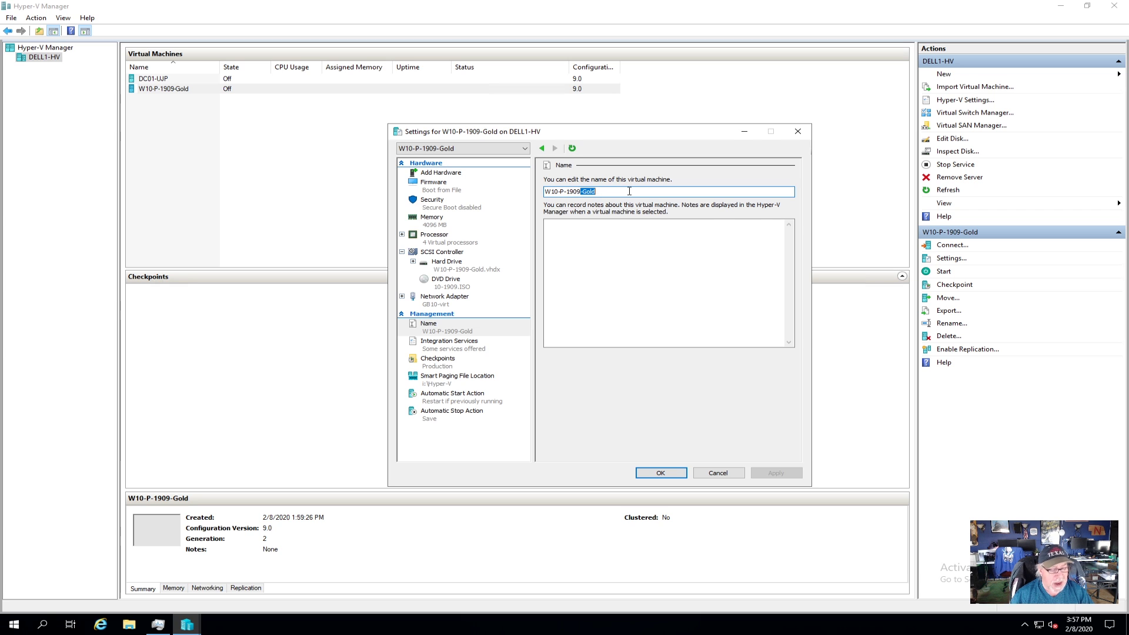
{"action": "type", "text": "001"}
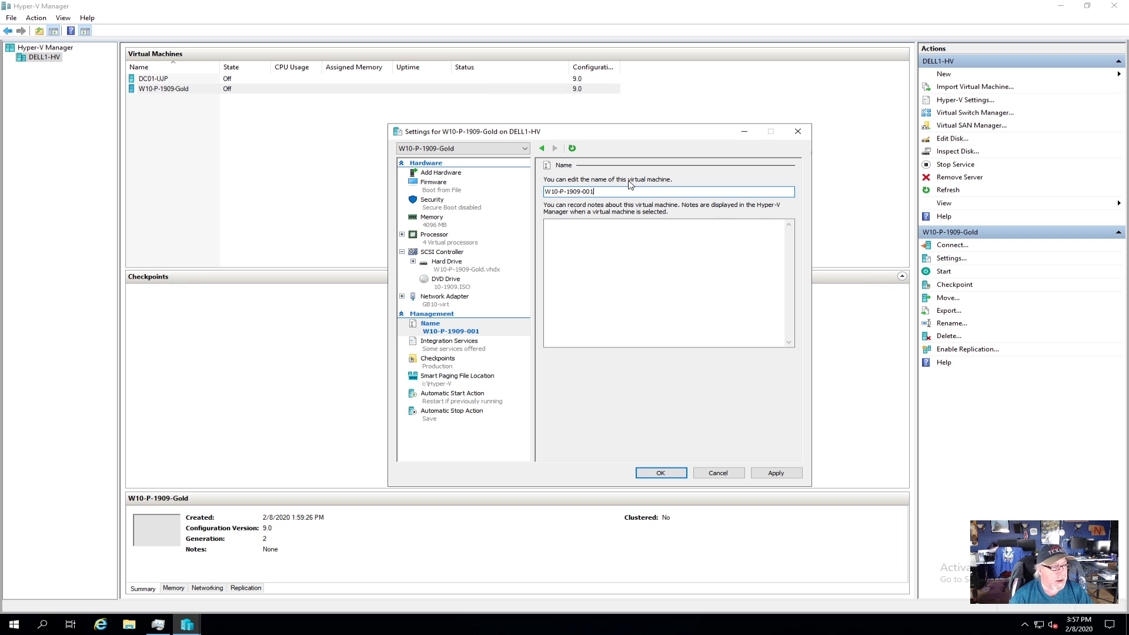
{"action": "left_click", "coordinate": [776, 473]}
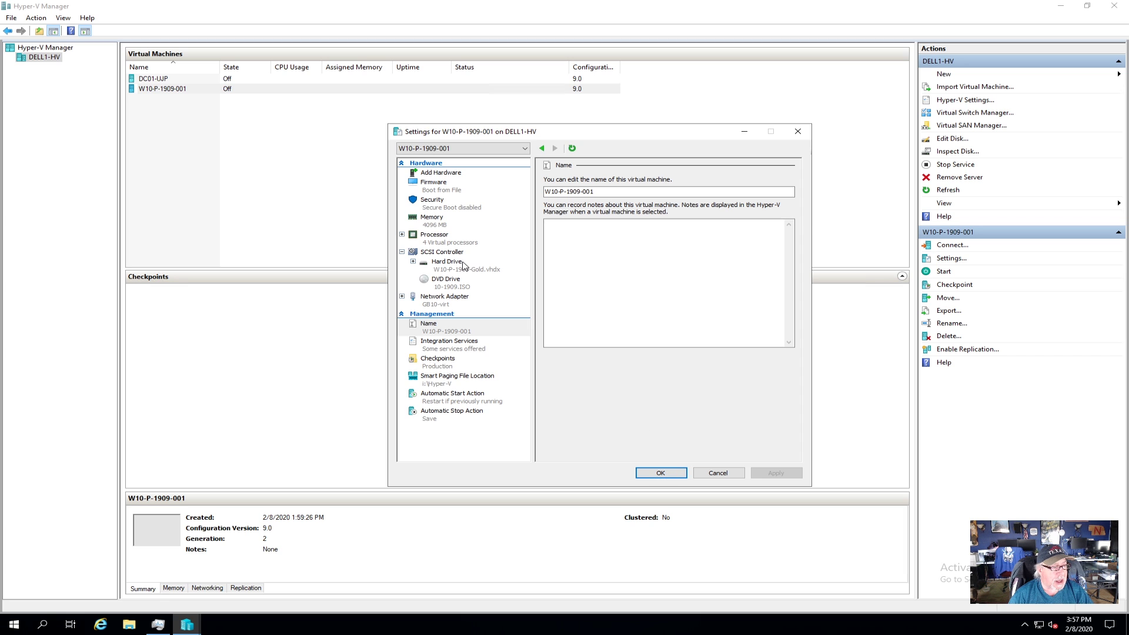
Step: Set the DVD drive media to None so no ISO is loaded
{"action": "left_click", "coordinate": [453, 286]}
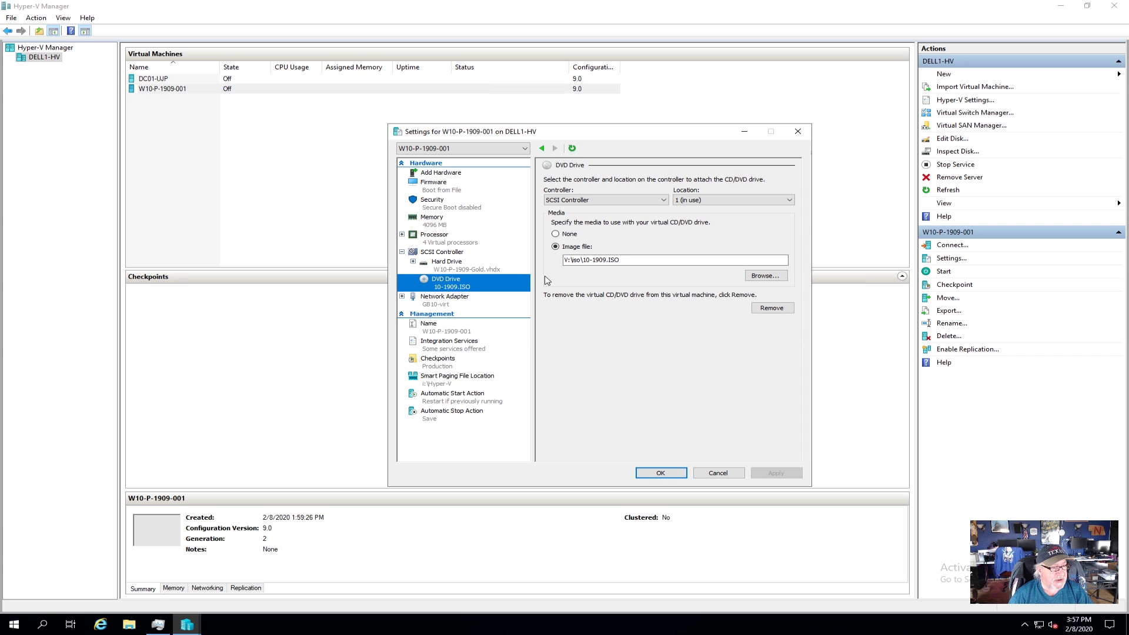
{"action": "left_click", "coordinate": [559, 236]}
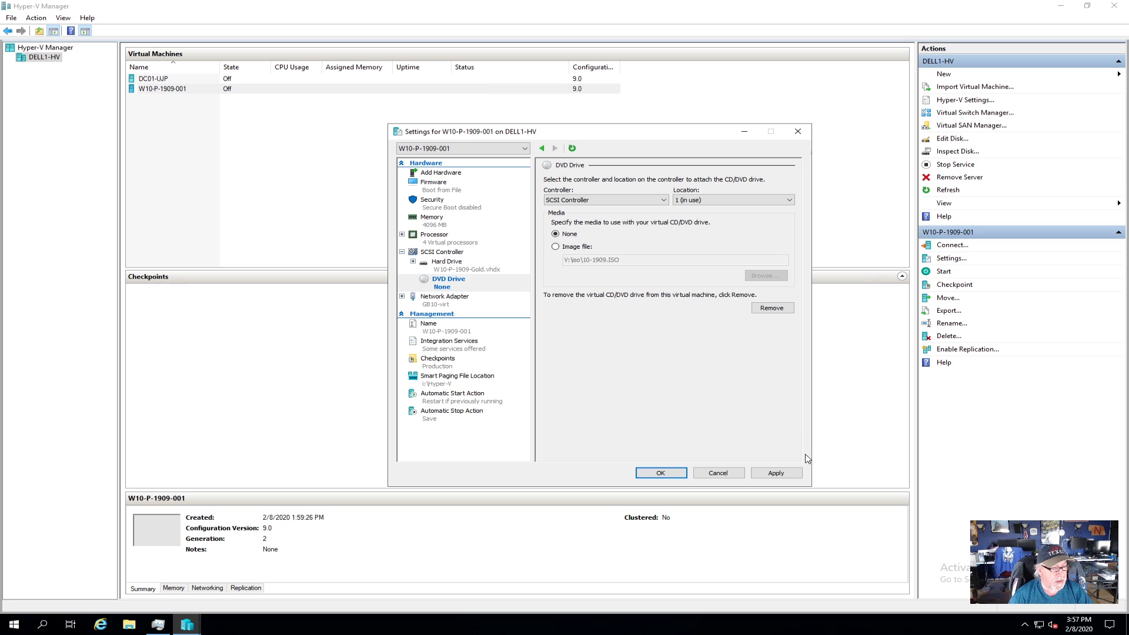
{"action": "left_click", "coordinate": [463, 271]}
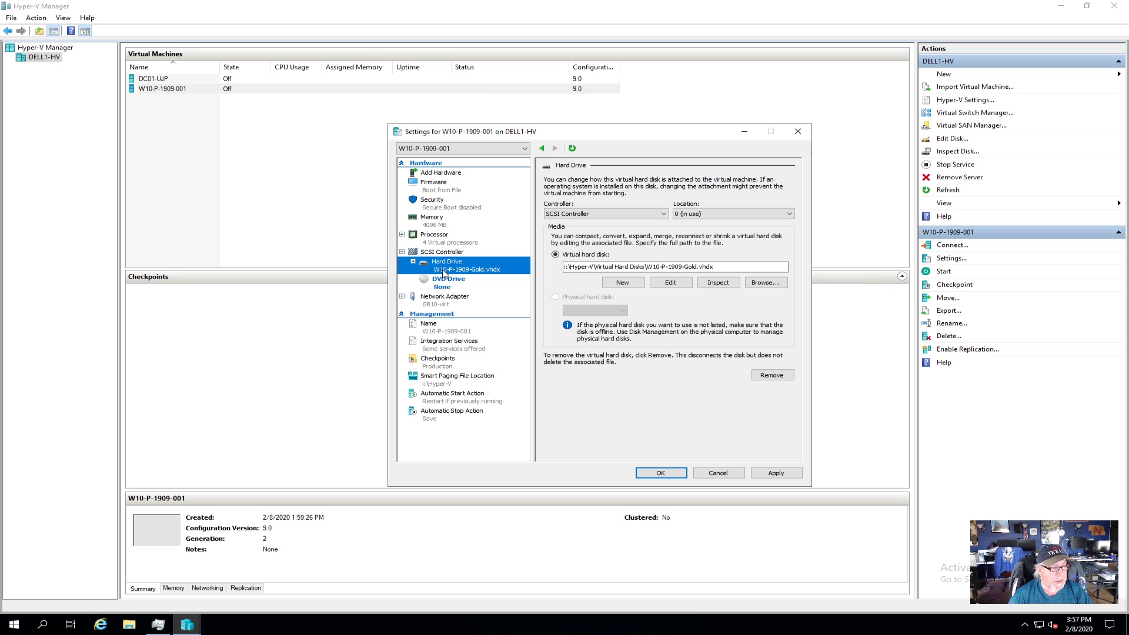
Step: Rename the W10-P-1909-Gold disk file to W10-P-1909-001 and attach it as the hard drive
{"action": "left_click", "coordinate": [766, 285]}
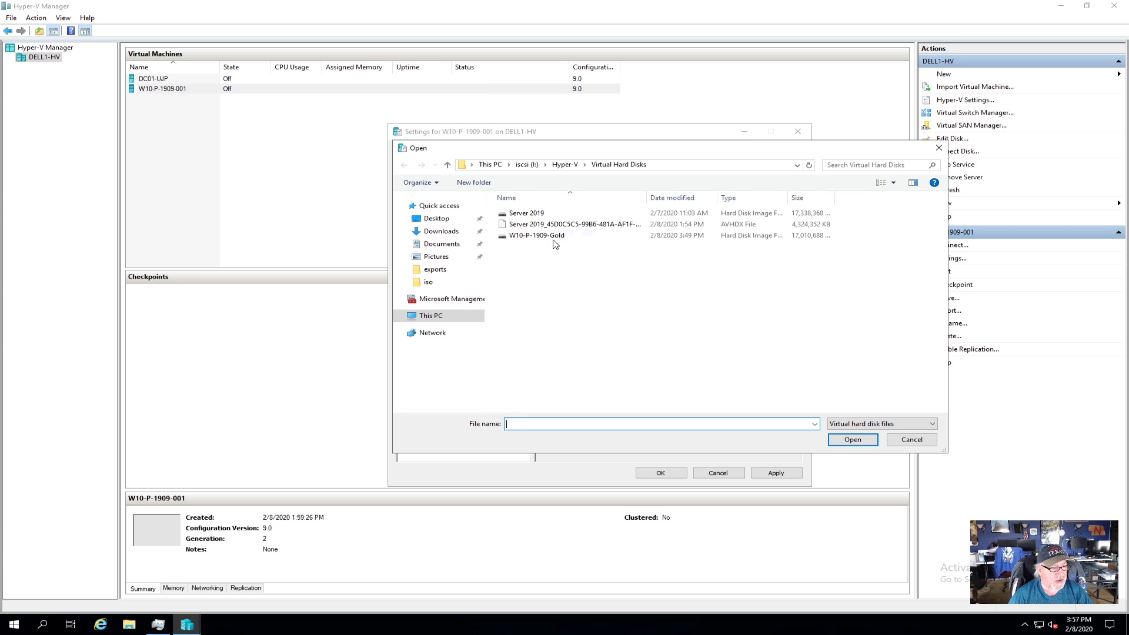
{"action": "left_click", "coordinate": [542, 237]}
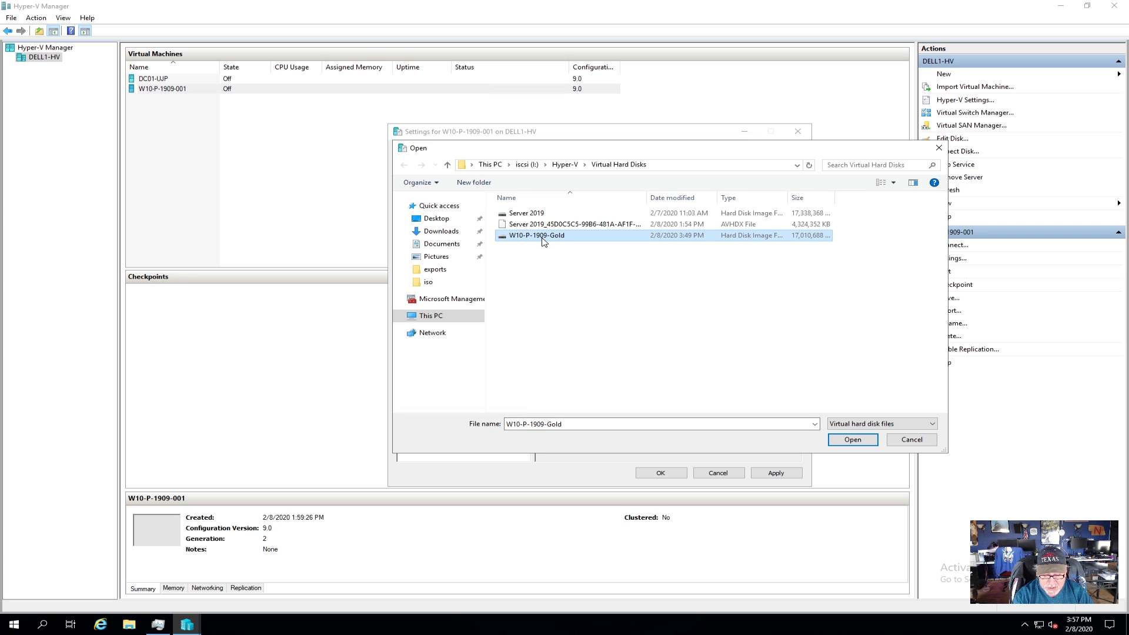
{"action": "right_click", "coordinate": [543, 241]}
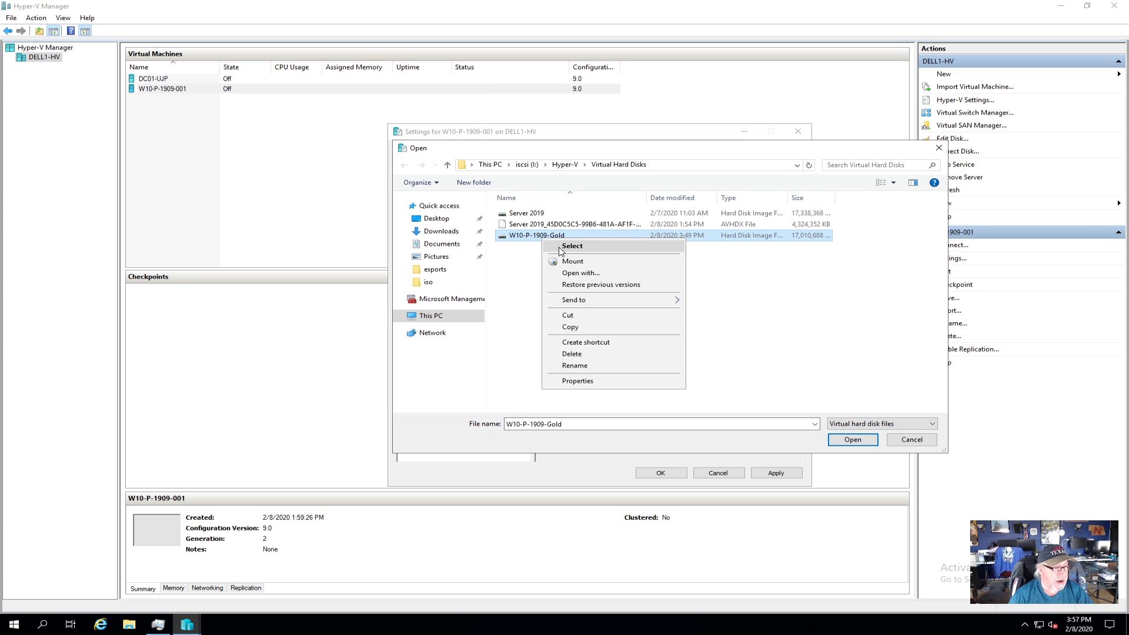
{"action": "left_click", "coordinate": [587, 371]}
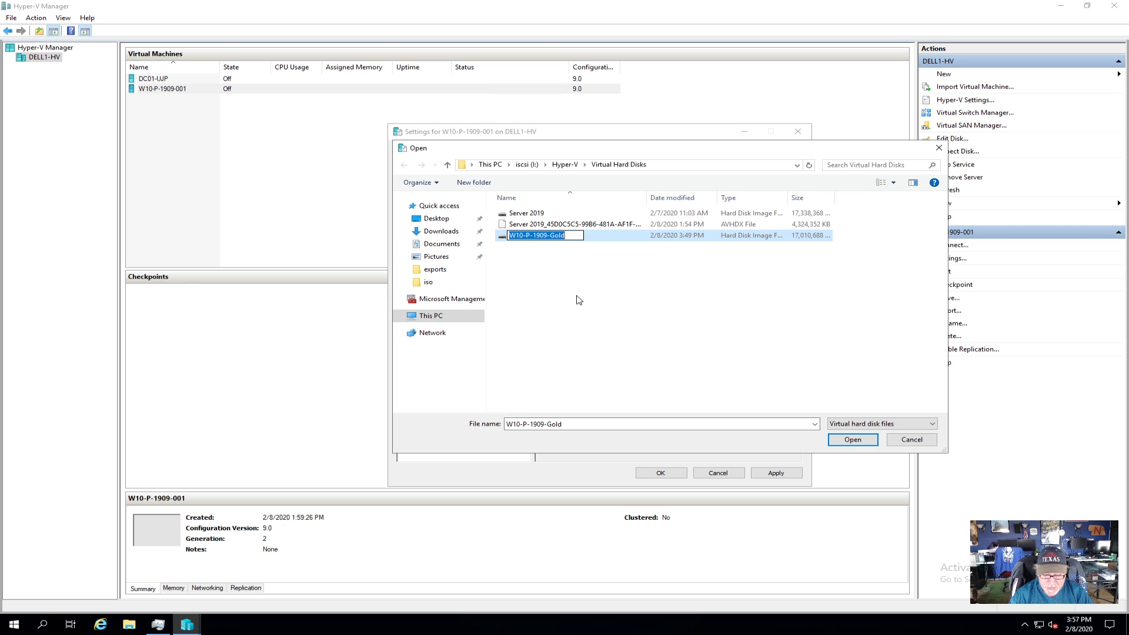
{"action": "key", "text": "End"}
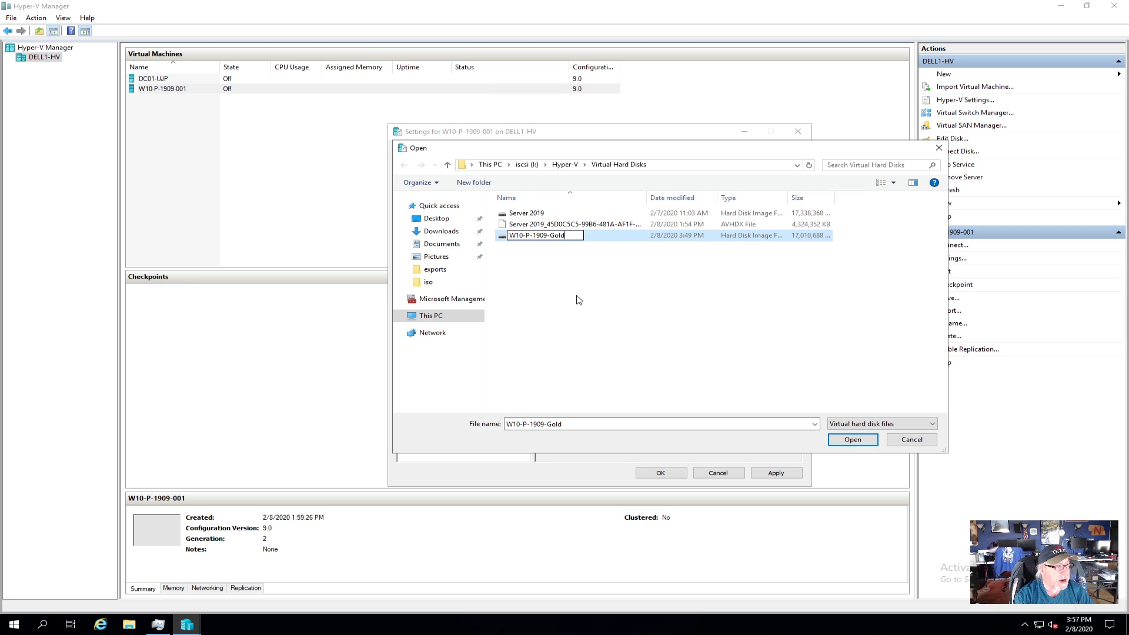
{"action": "key", "text": "BackSpace"}
{"action": "key", "text": "BackSpace"}
{"action": "key", "text": "BackSpace"}
{"action": "key", "text": "BackSpace"}
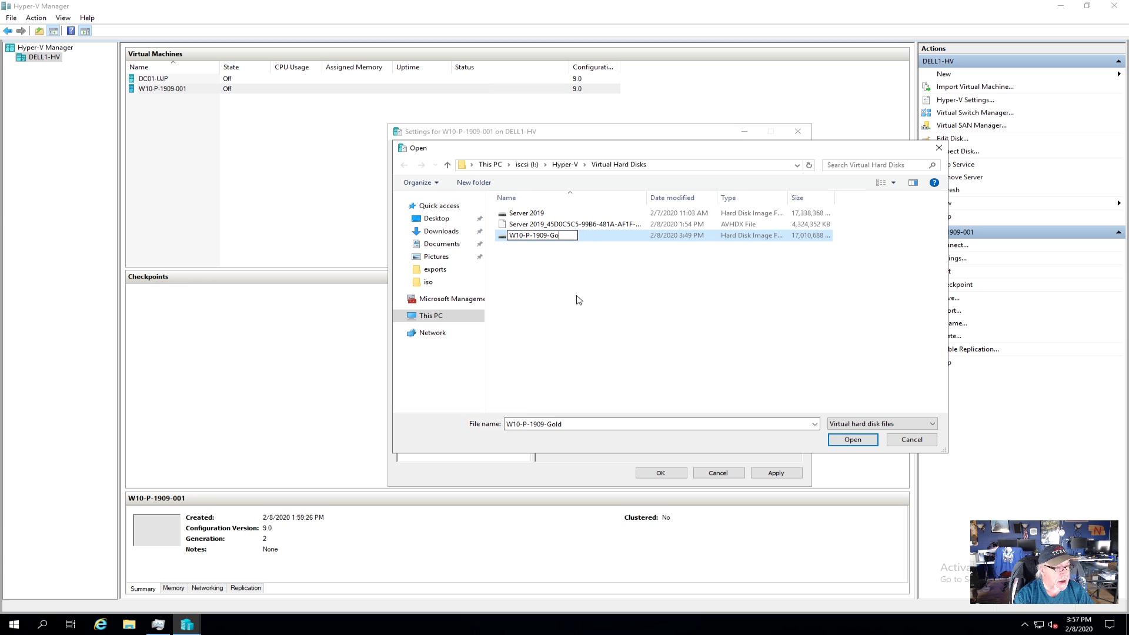
{"action": "type", "text": "001"}
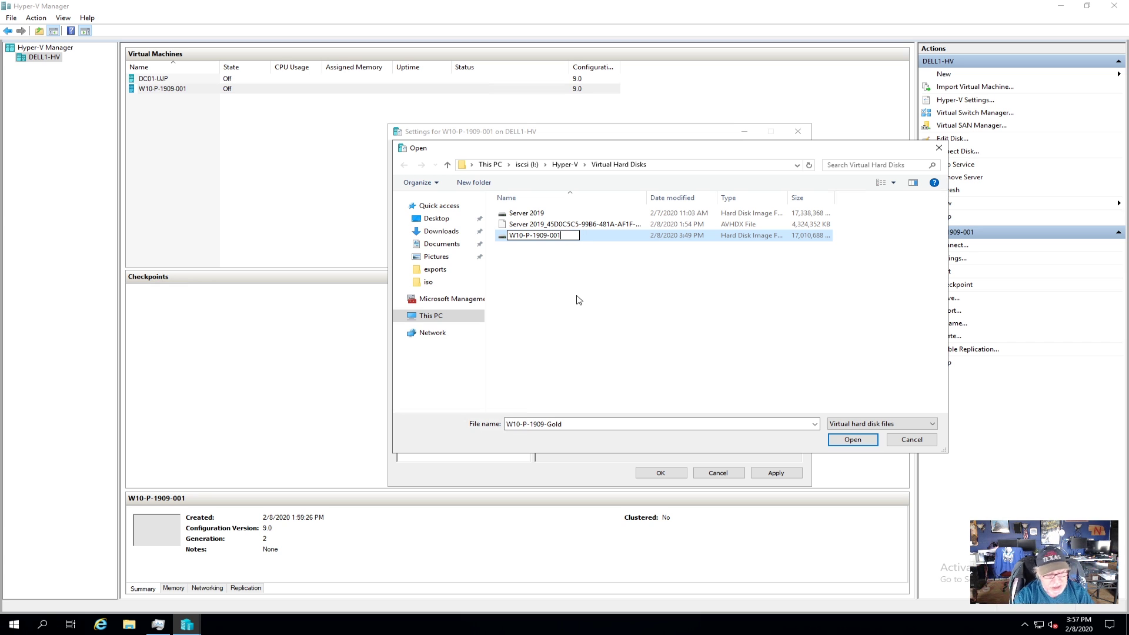
{"action": "key", "text": "Return"}
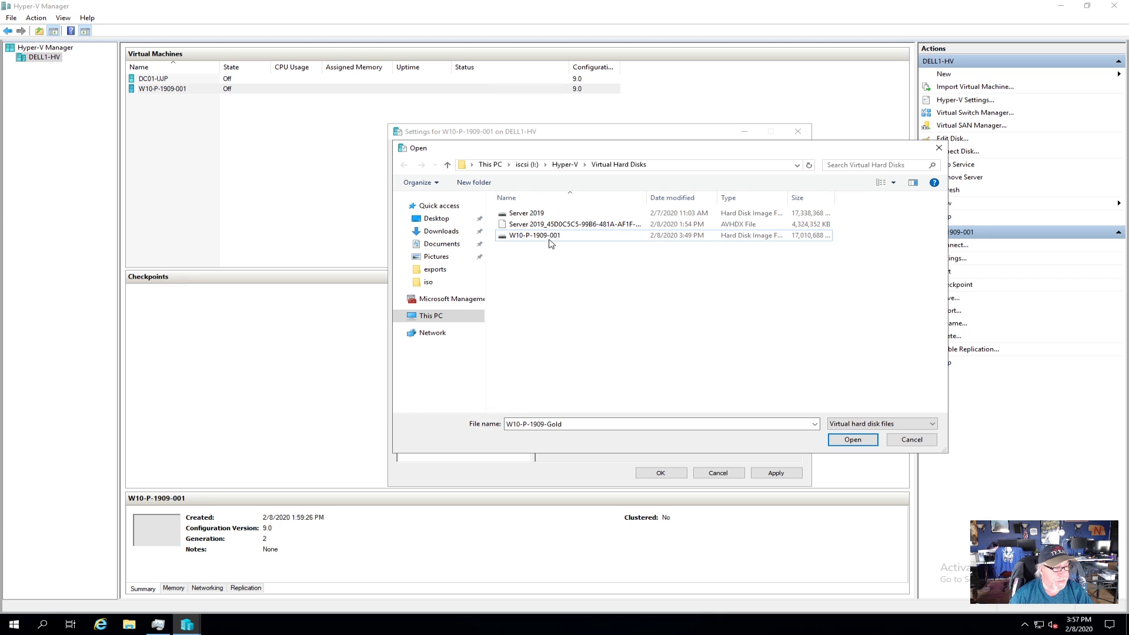
{"action": "double_click", "coordinate": [548, 237]}
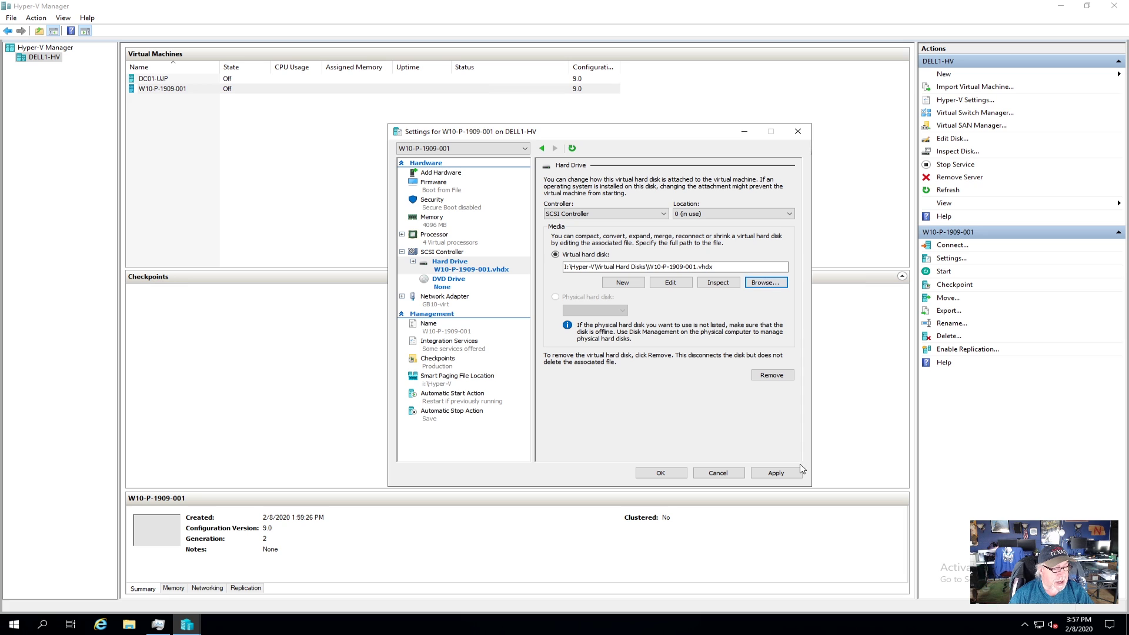
Step: Apply the new disk path, review Firmware, Security, Memory, Processor and Hard Drive, then save with OK
{"action": "left_click", "coordinate": [778, 473]}
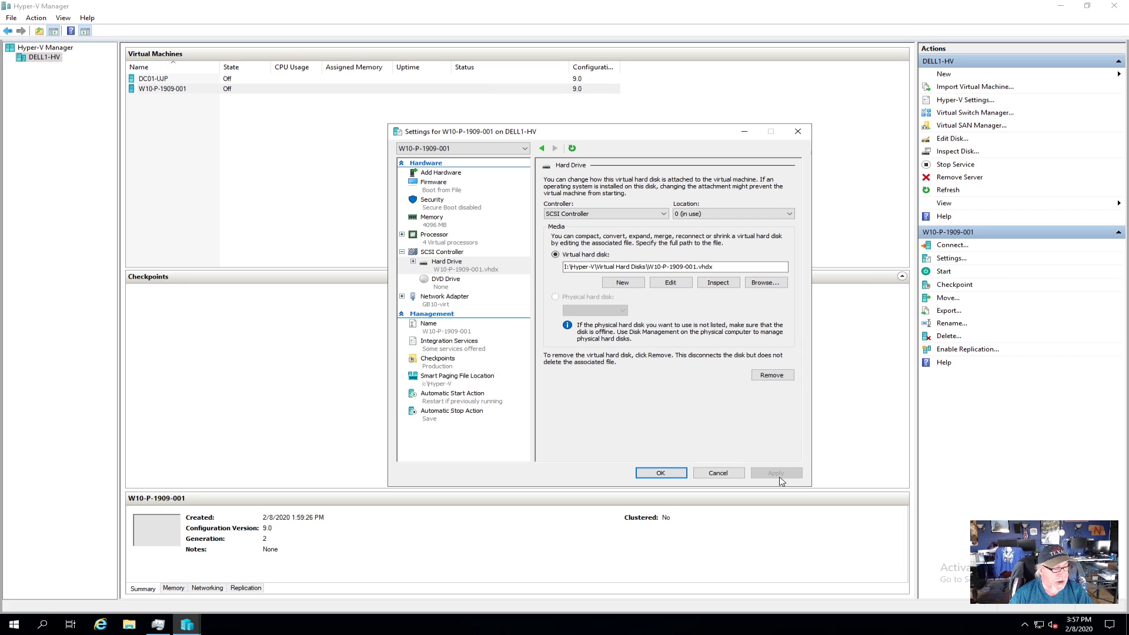
{"action": "left_click", "coordinate": [432, 187]}
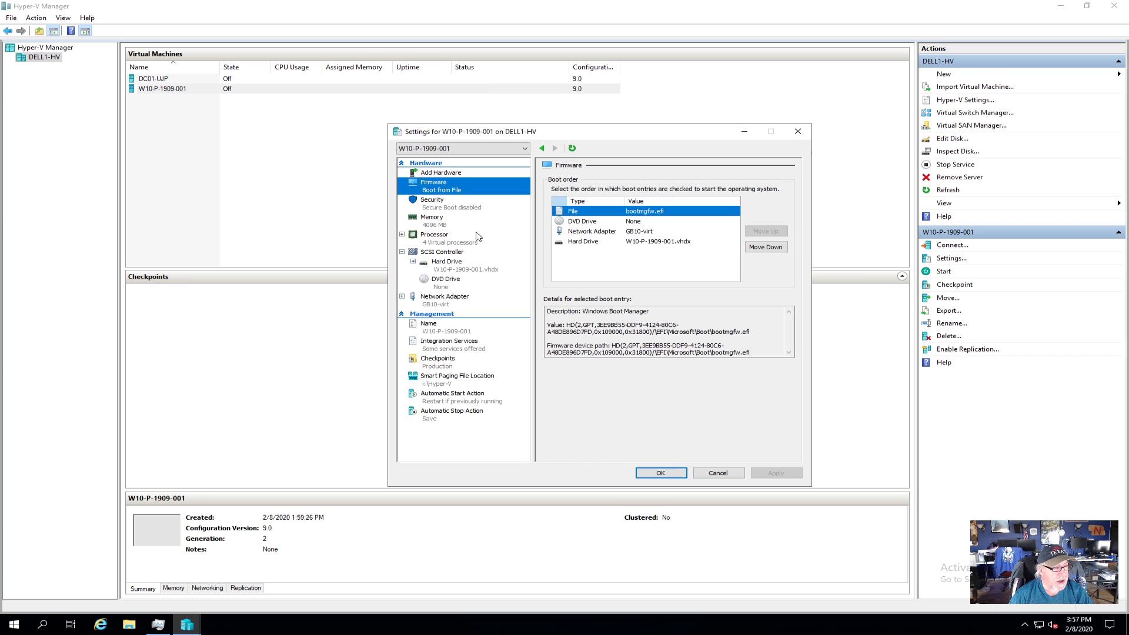
{"action": "left_click", "coordinate": [450, 206]}
{"action": "left_click", "coordinate": [441, 225]}
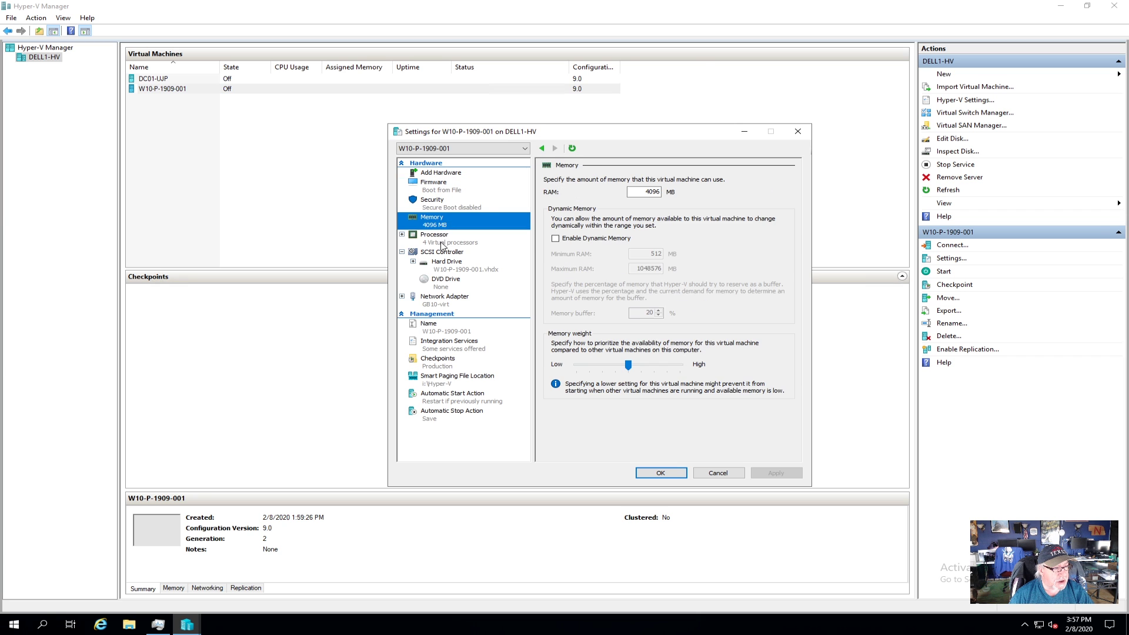
{"action": "left_click", "coordinate": [442, 241]}
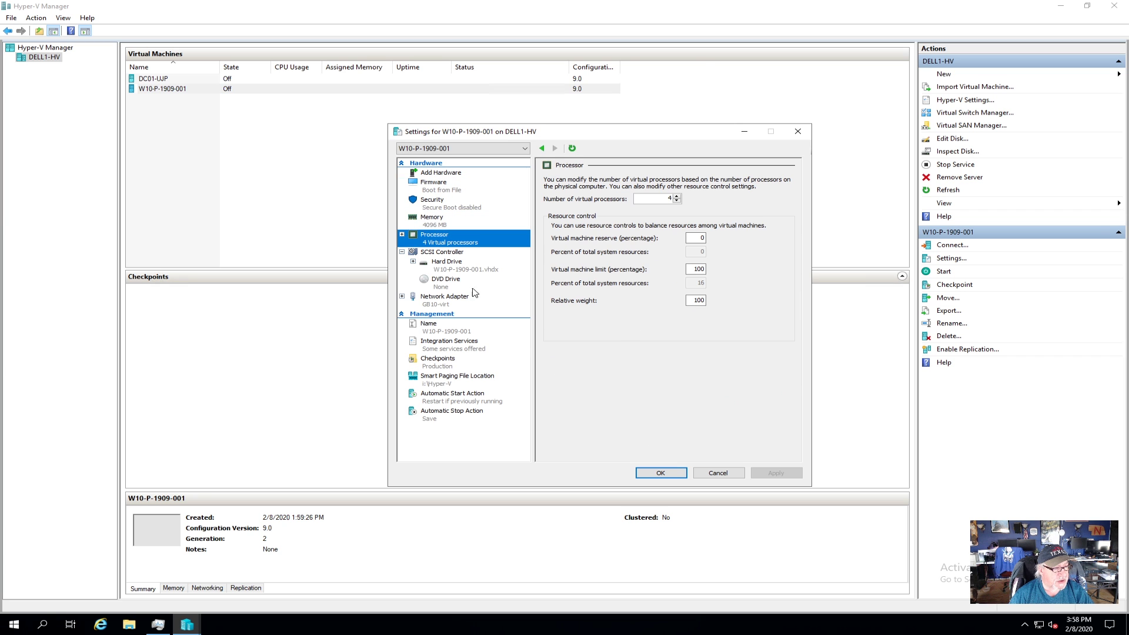
{"action": "left_click", "coordinate": [453, 270]}
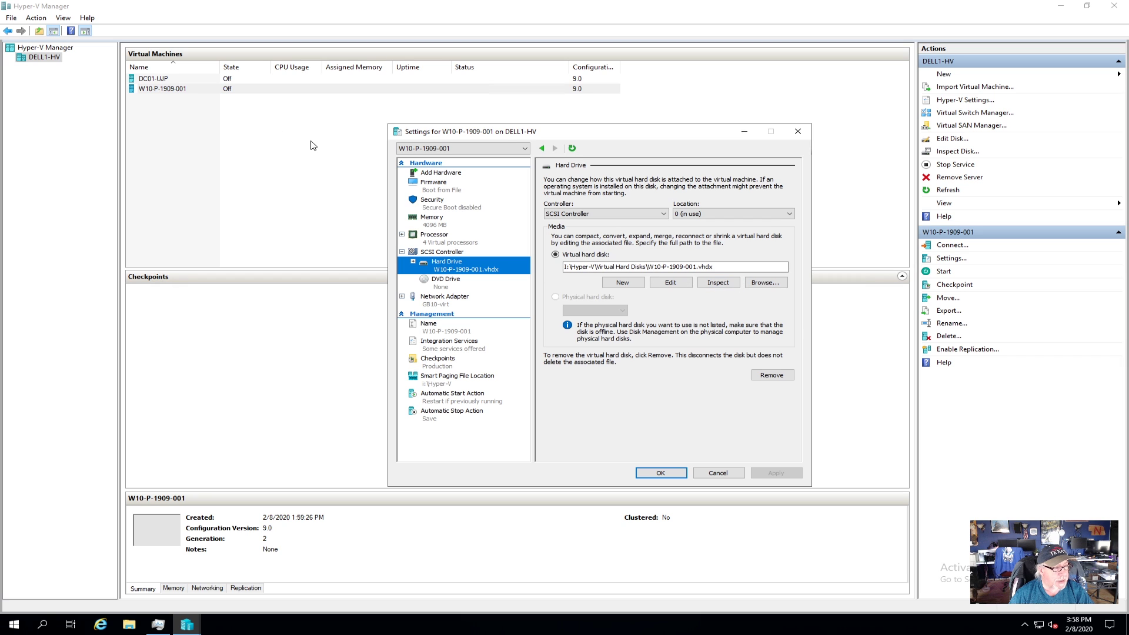
{"action": "left_click", "coordinate": [661, 473]}
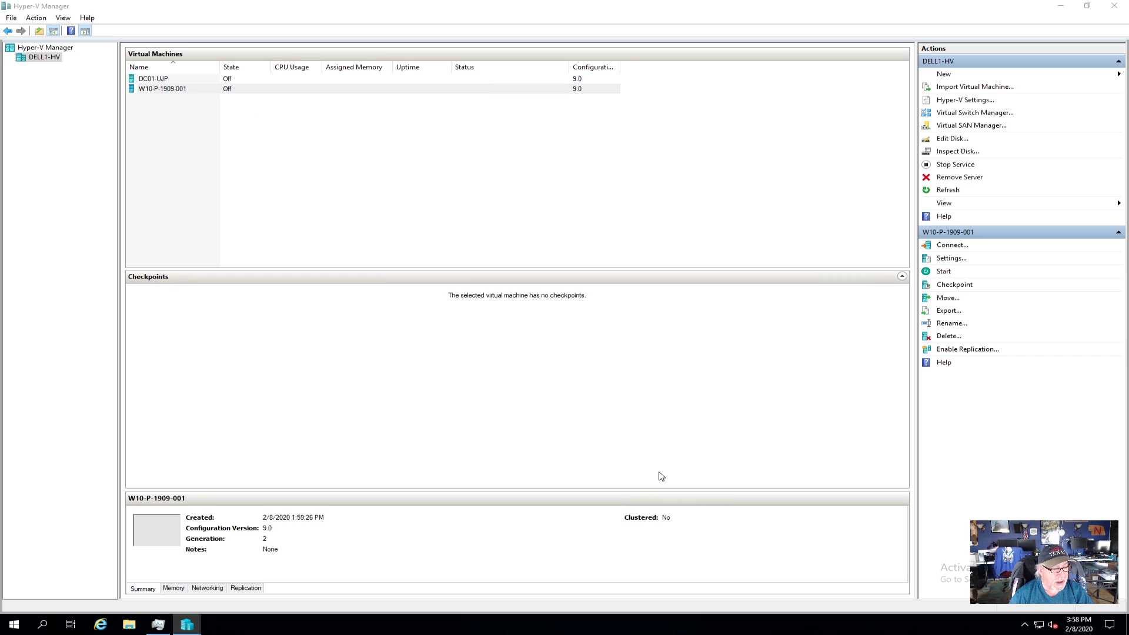
Step: Connect to W10-P-1909-001 and start the virtual machine
{"action": "right_click", "coordinate": [165, 91]}
{"action": "left_click", "coordinate": [194, 96]}
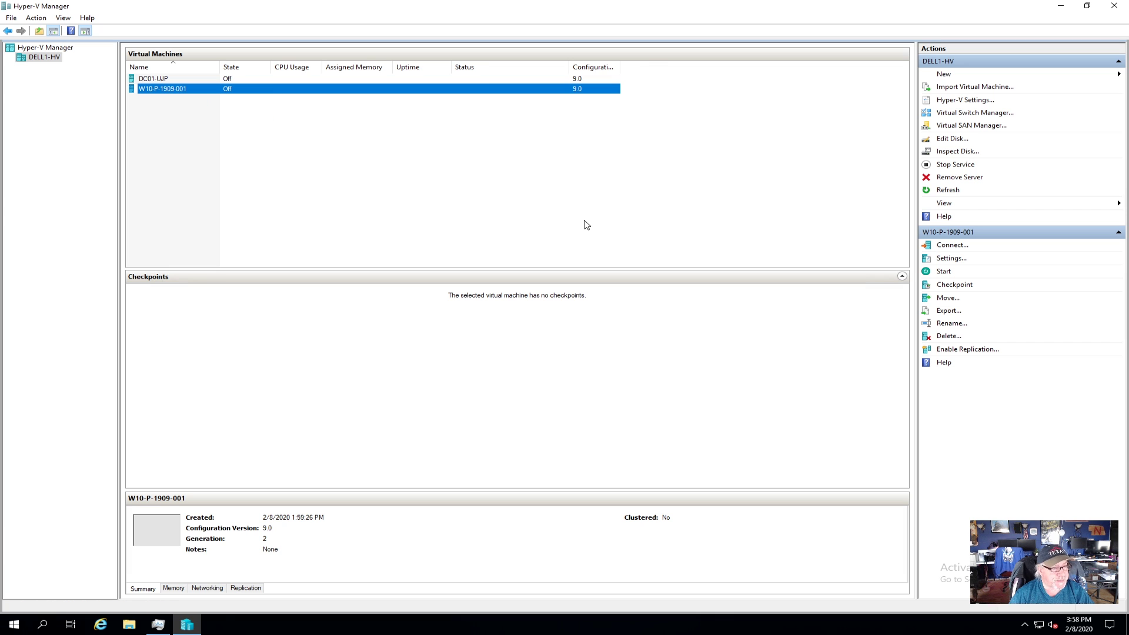
{"action": "left_click", "coordinate": [296, 96]}
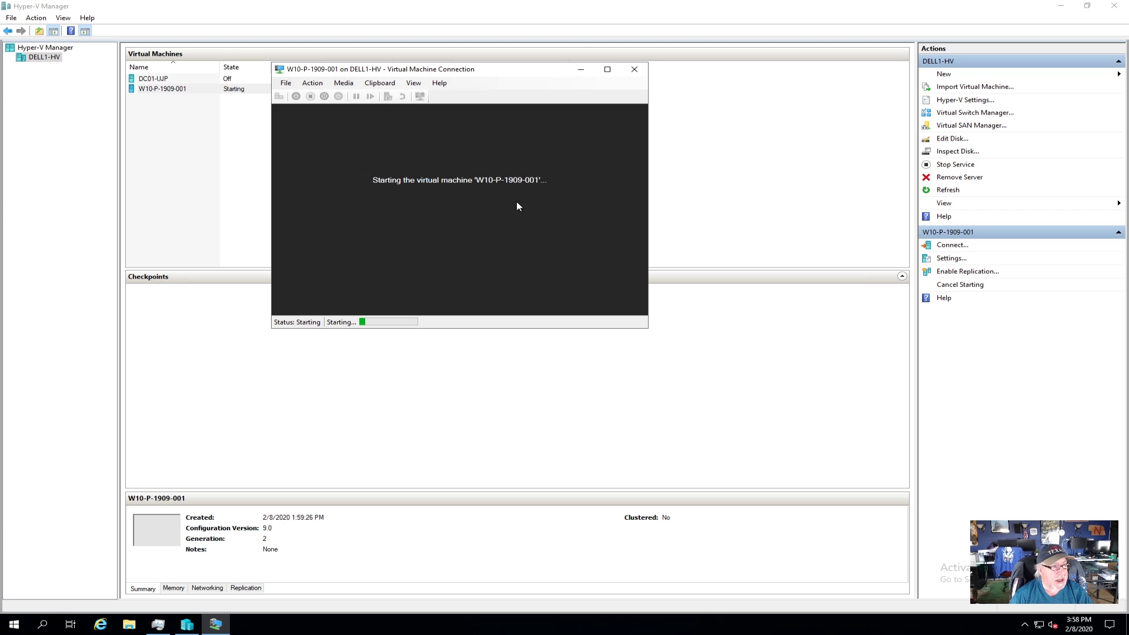
Step: Move the W10-P-1909-001 connection window into place while it boots to the region screen
{"action": "left_click_drag", "start_coordinate": [490, 73], "coordinate": [688, 134]}
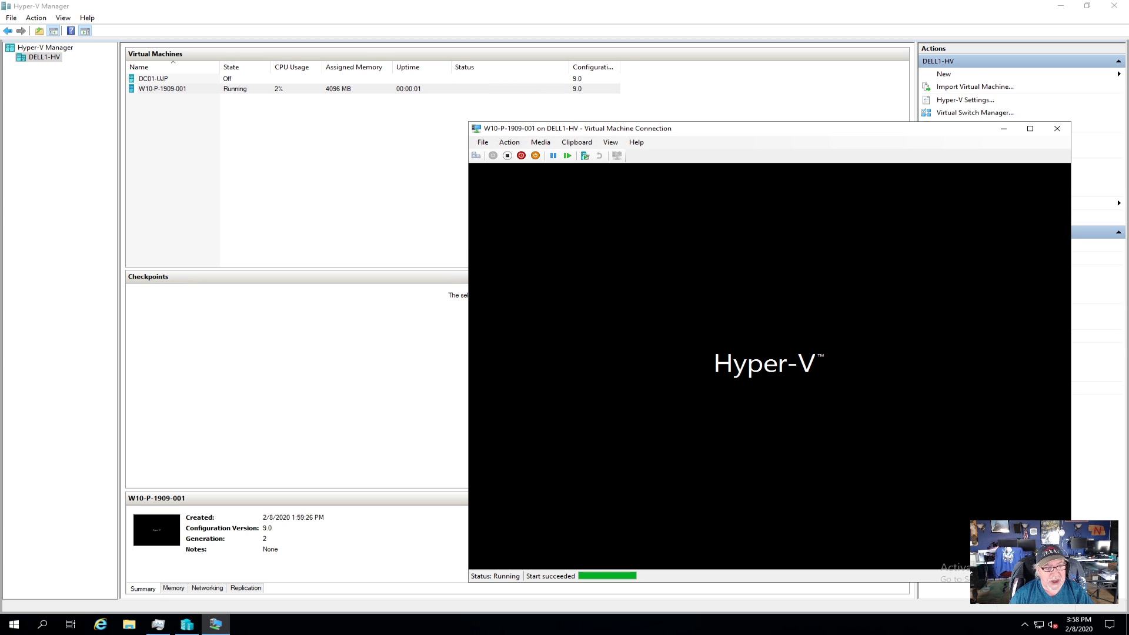
{"action": "left_click_drag", "start_coordinate": [777, 131], "coordinate": [700, 114]}
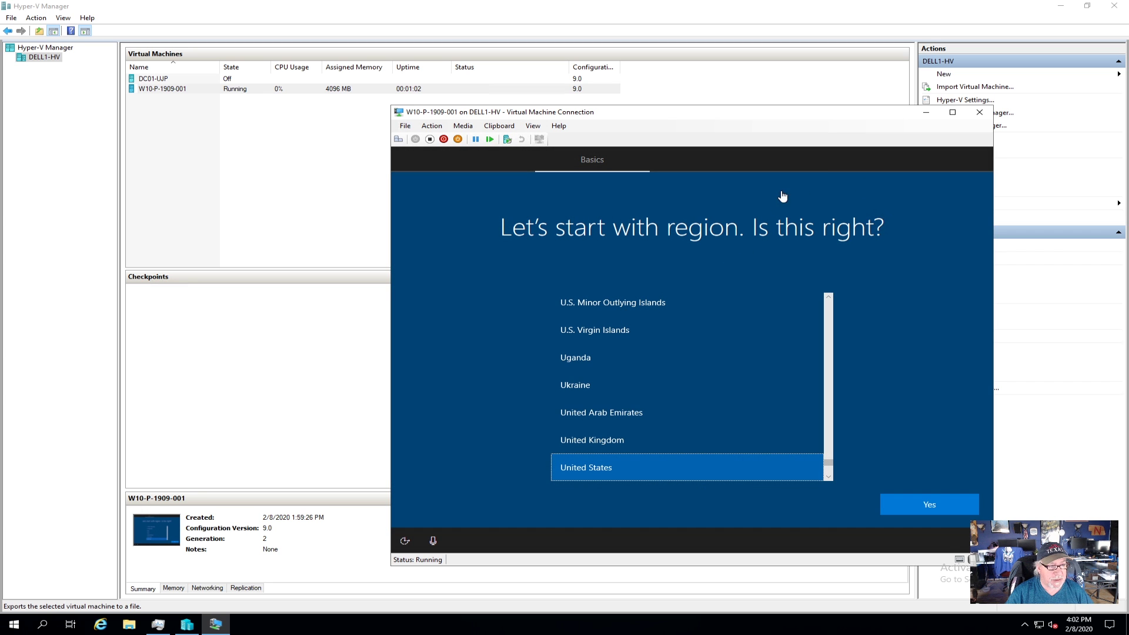
Step: Accept United States as region and the US keyboard layout, skipping a second layout
{"action": "left_click", "coordinate": [937, 506]}
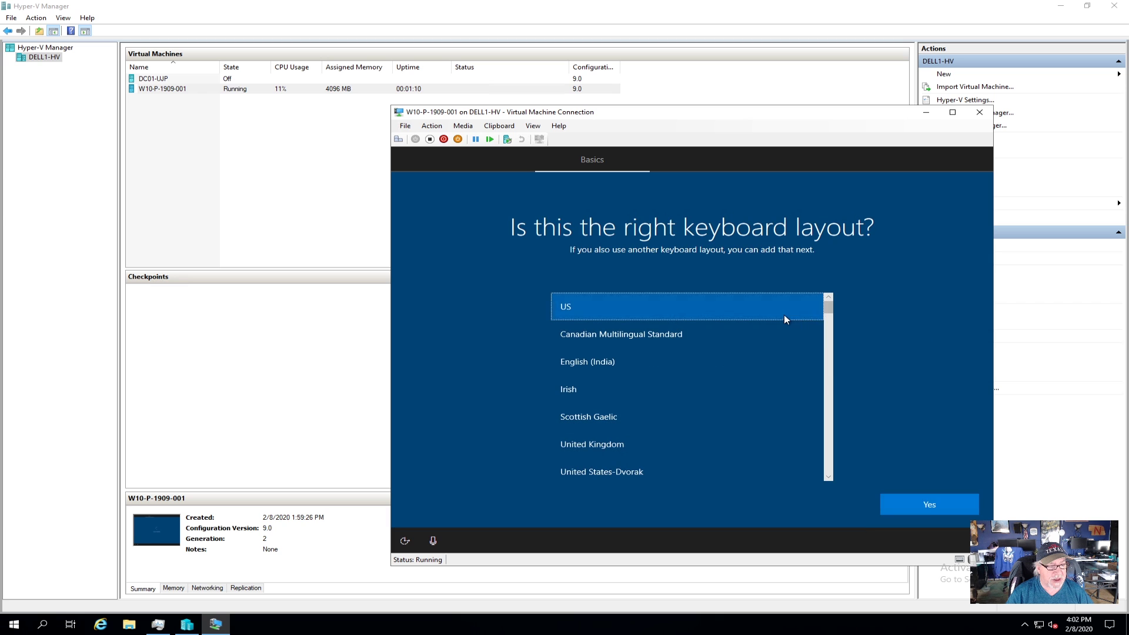
{"action": "left_click", "coordinate": [928, 504]}
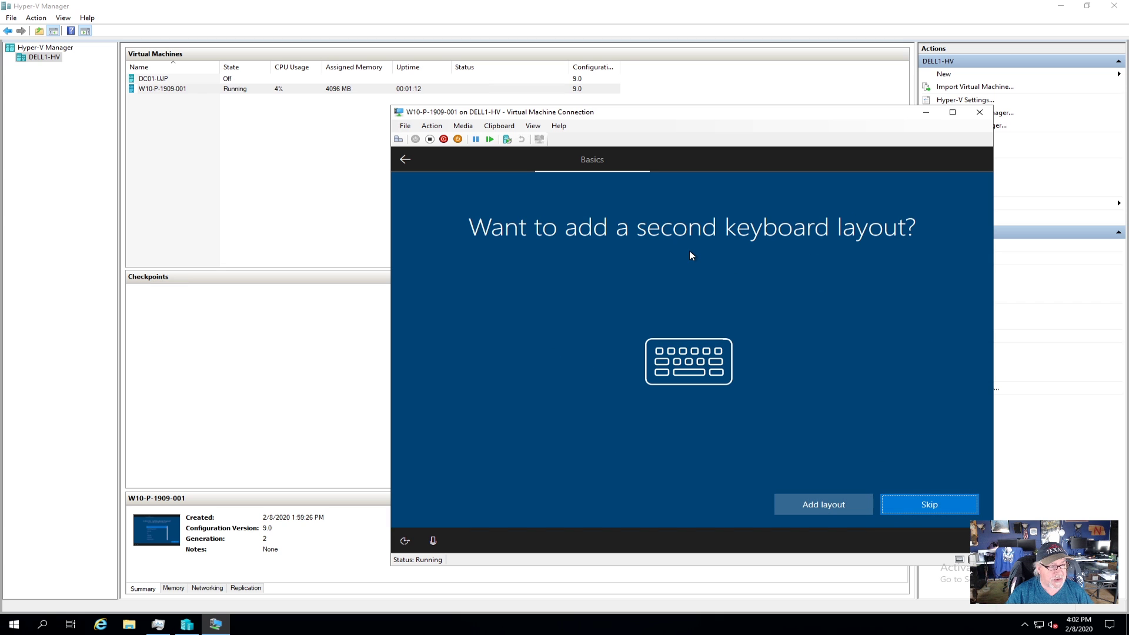
{"action": "left_click", "coordinate": [939, 504]}
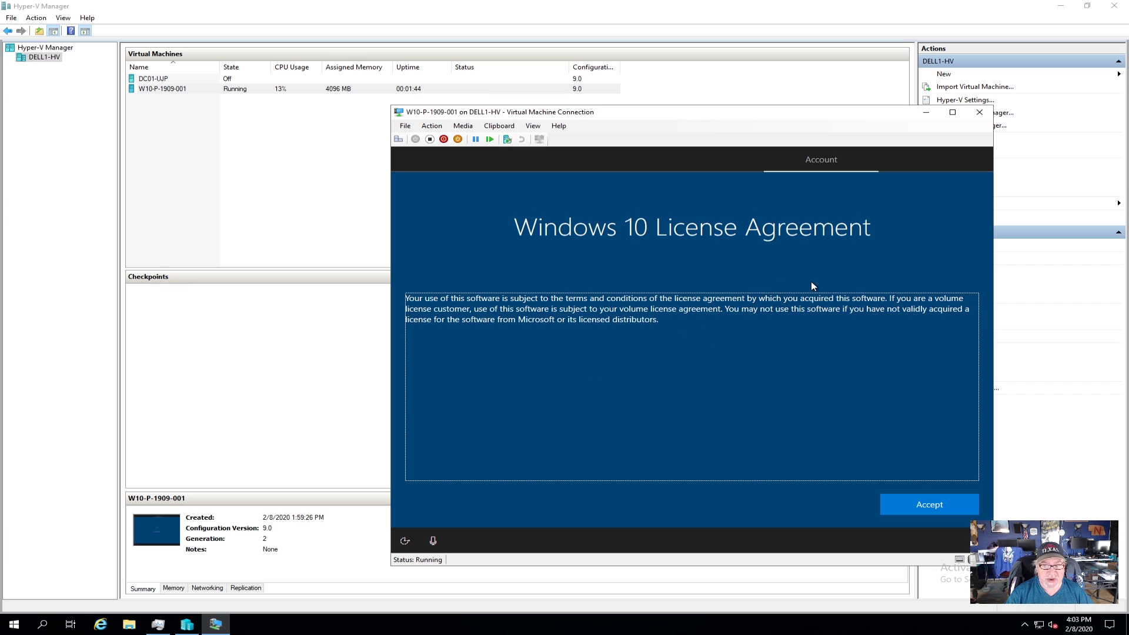
Step: Accept the license agreement, choose setup for an organization, then switch to domain join instead
{"action": "left_click", "coordinate": [907, 503]}
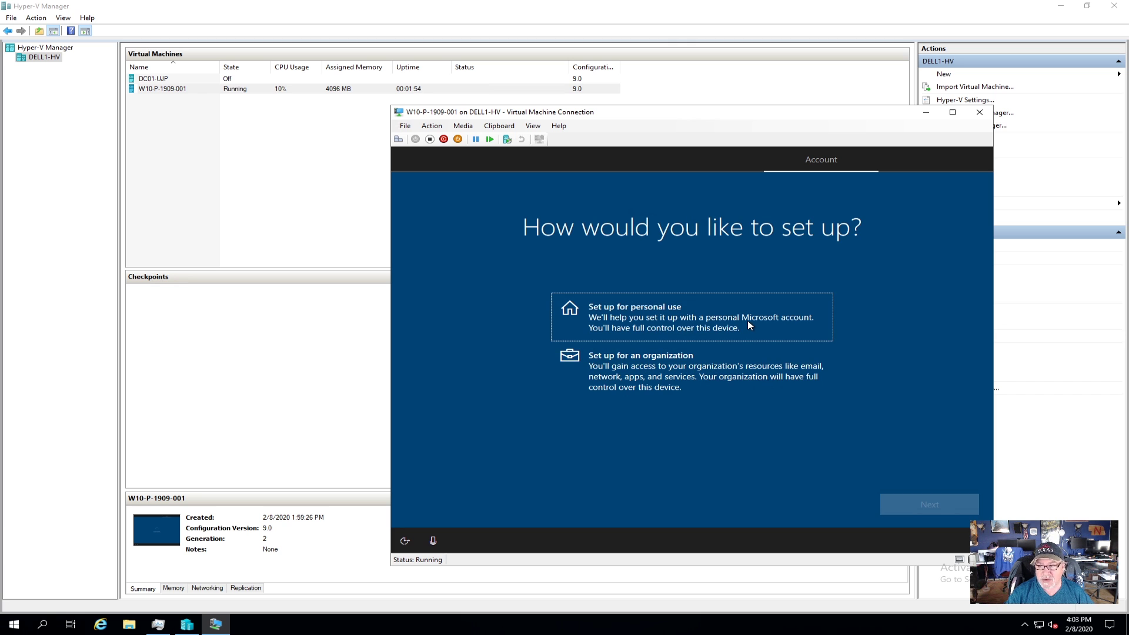
{"action": "left_click", "coordinate": [635, 370]}
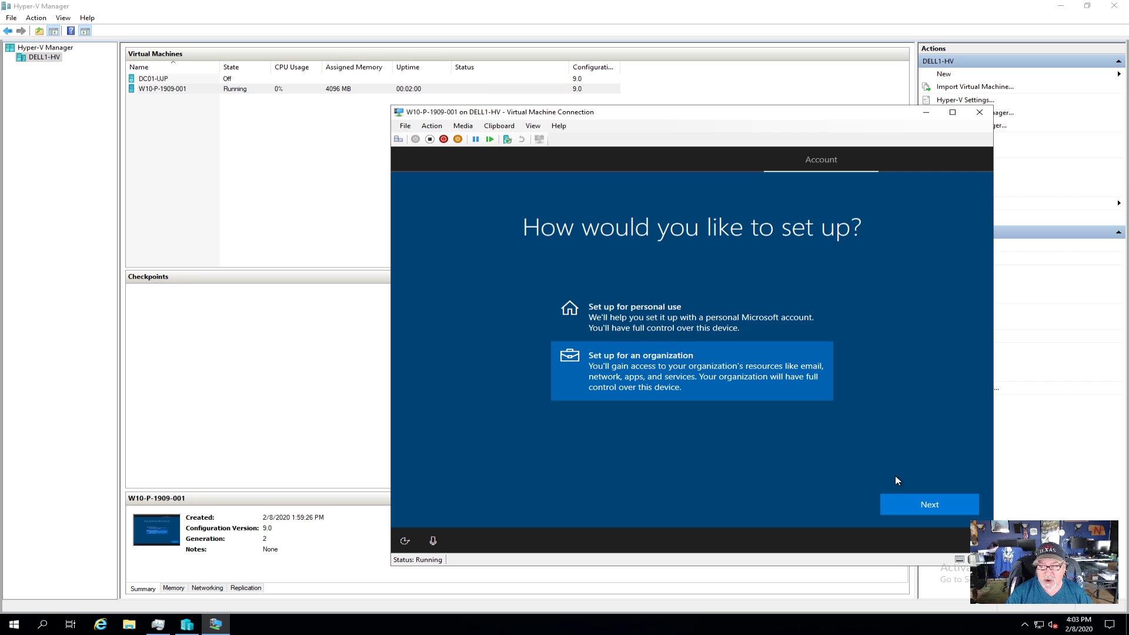
{"action": "left_click", "coordinate": [951, 503]}
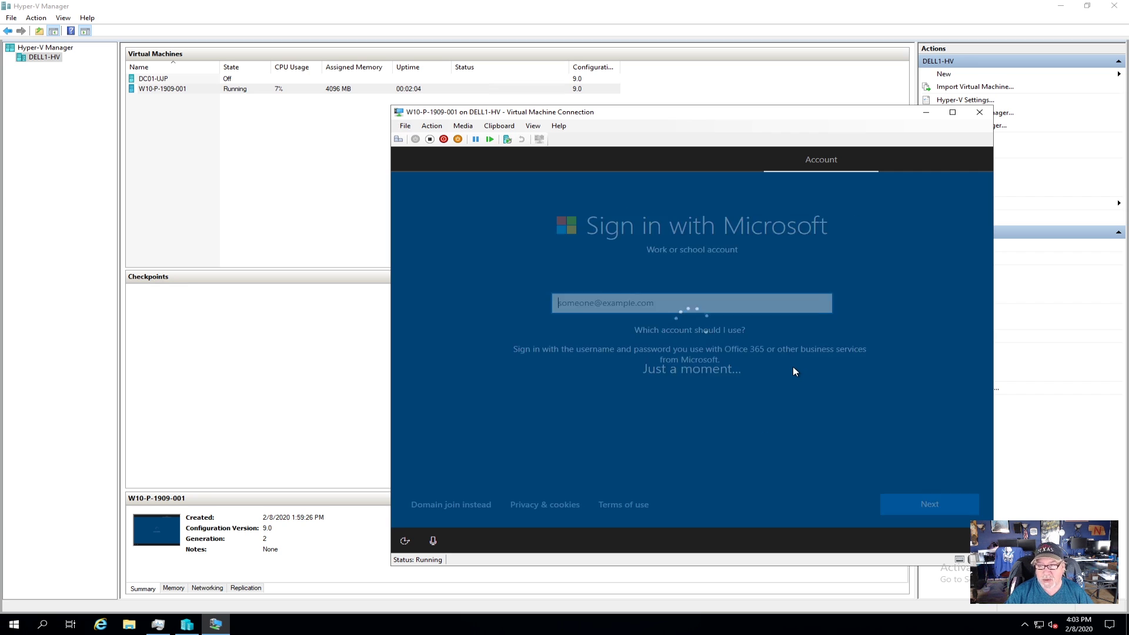
{"action": "left_click", "coordinate": [456, 506]}
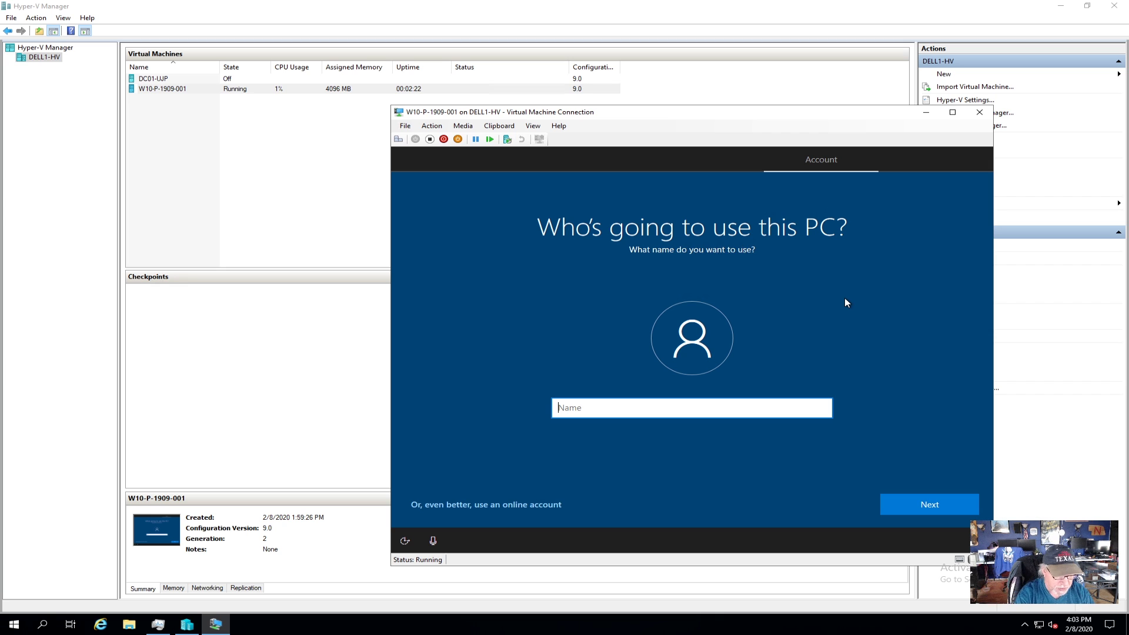
Step: Create the VM's local account with a user name and a confirmed password
{"action": "type", "text": "adama1"}
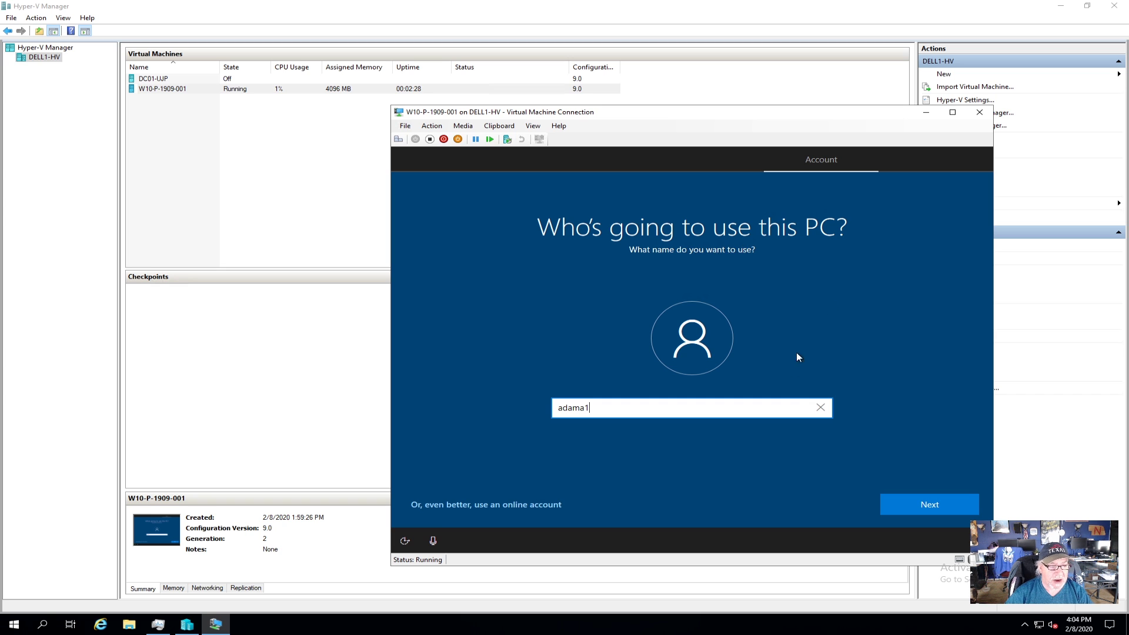
{"action": "left_click", "coordinate": [905, 505]}
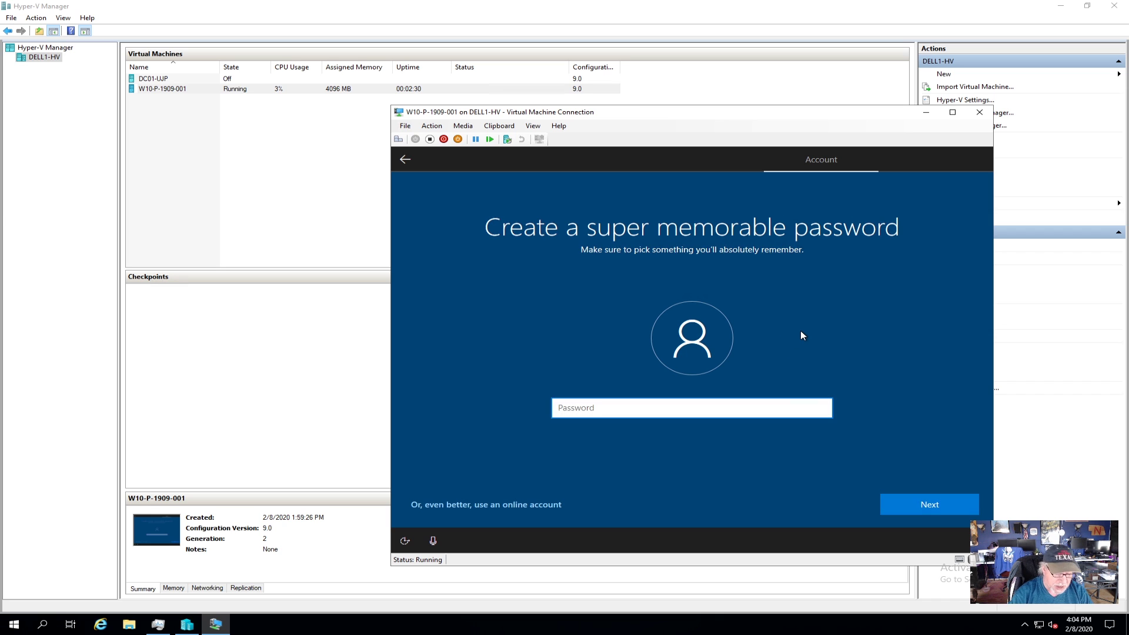
{"action": "type", "text": "pass"}
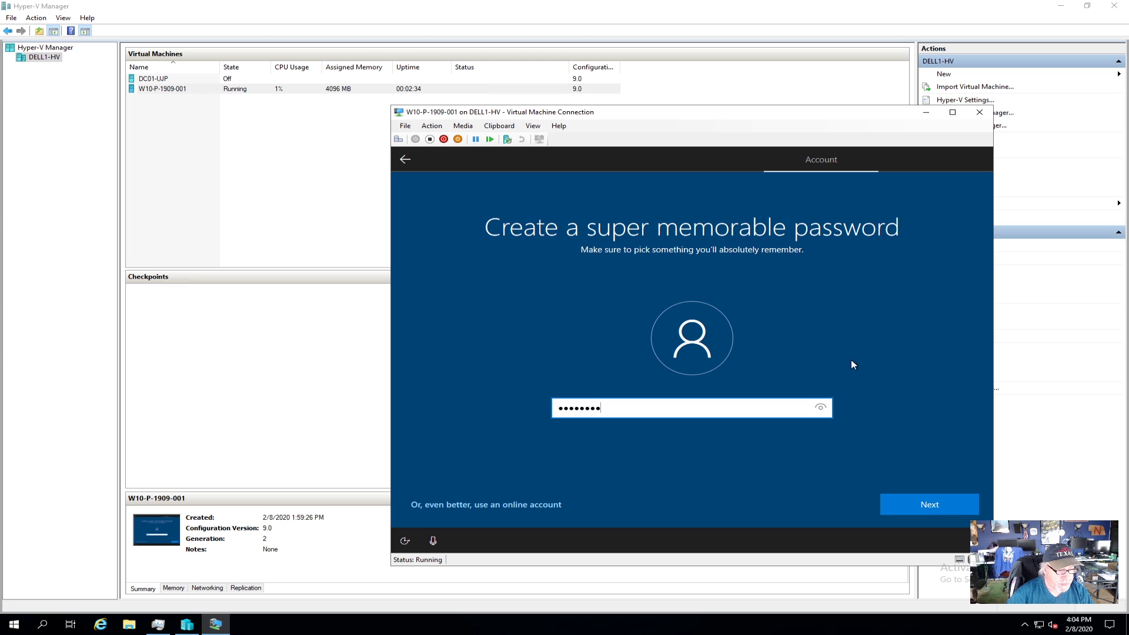
{"action": "left_click", "coordinate": [928, 506]}
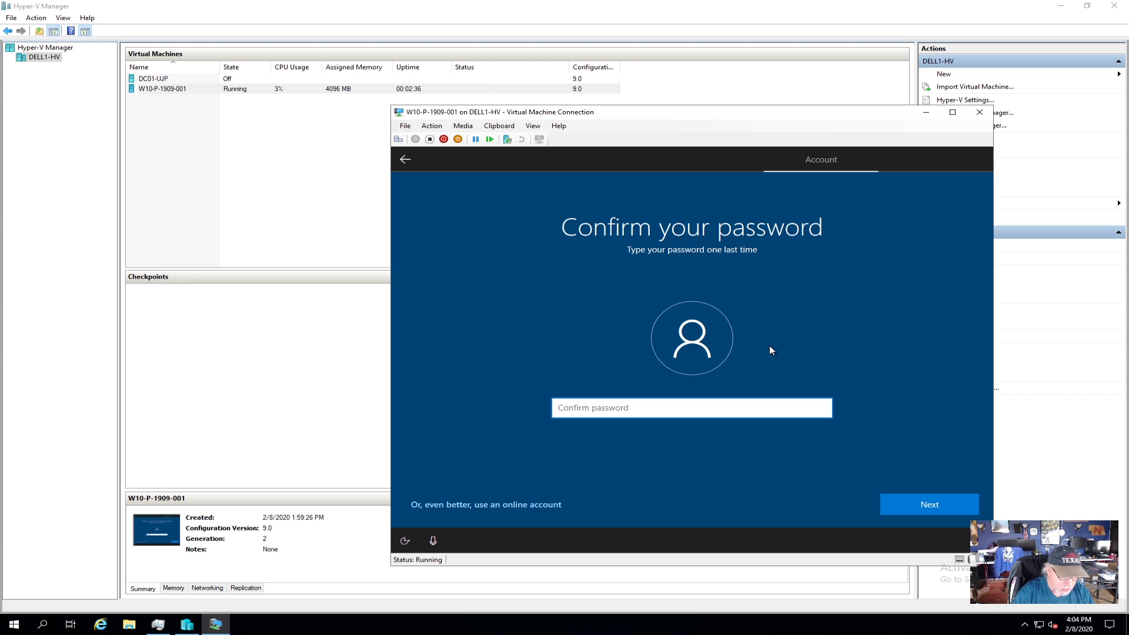
{"action": "type", "text": "passw"}
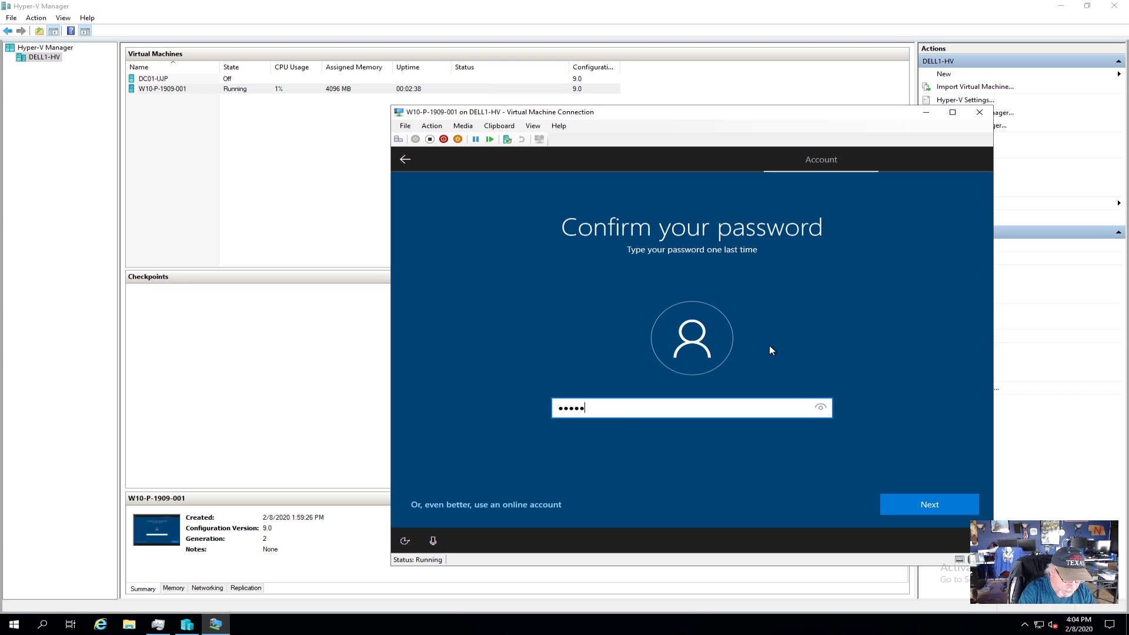
{"action": "type", "text": "ord1"}
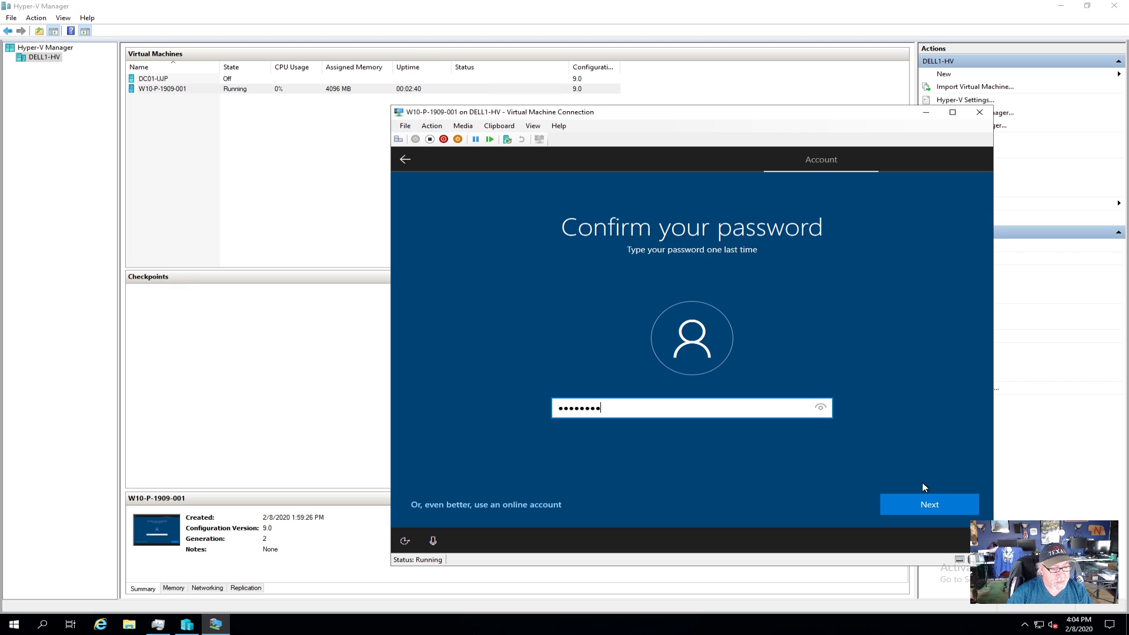
{"action": "left_click", "coordinate": [940, 503]}
Step: Choose the first pet's name security question, enter its answer, and decline activity history
{"action": "left_click", "coordinate": [754, 413]}
{"action": "left_click", "coordinate": [656, 428]}
{"action": "left_click", "coordinate": [650, 450]}
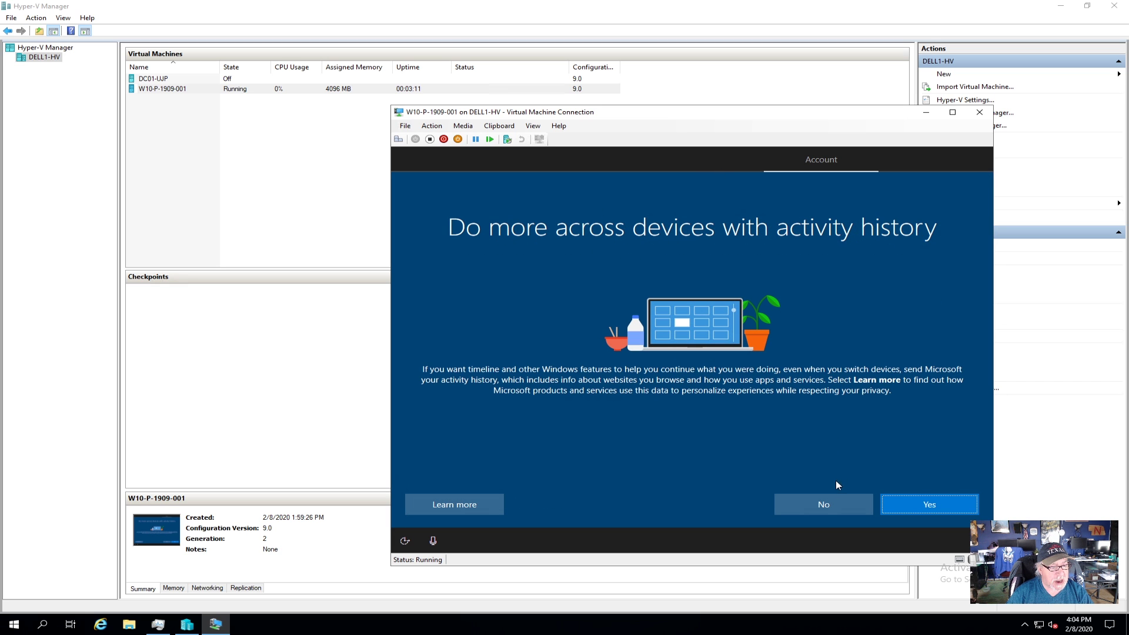
{"action": "left_click", "coordinate": [822, 504]}
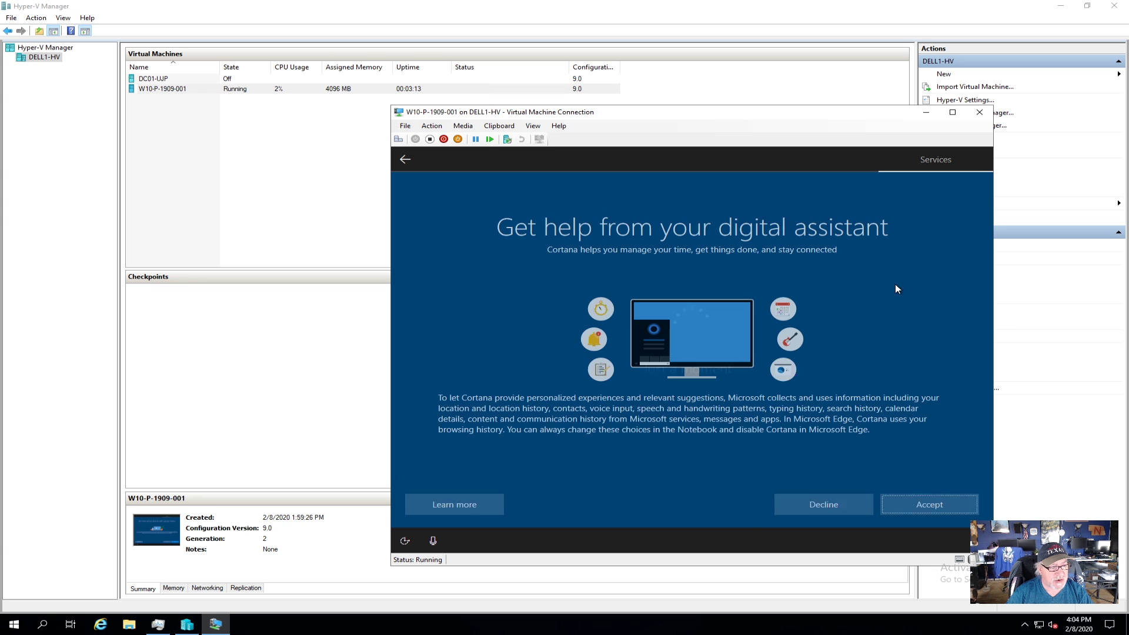
Step: Decline Cortana and turn off speech recognition, Find my device, Inking & typing, Advertising ID, and Tailored experiences
{"action": "left_click", "coordinate": [826, 504]}
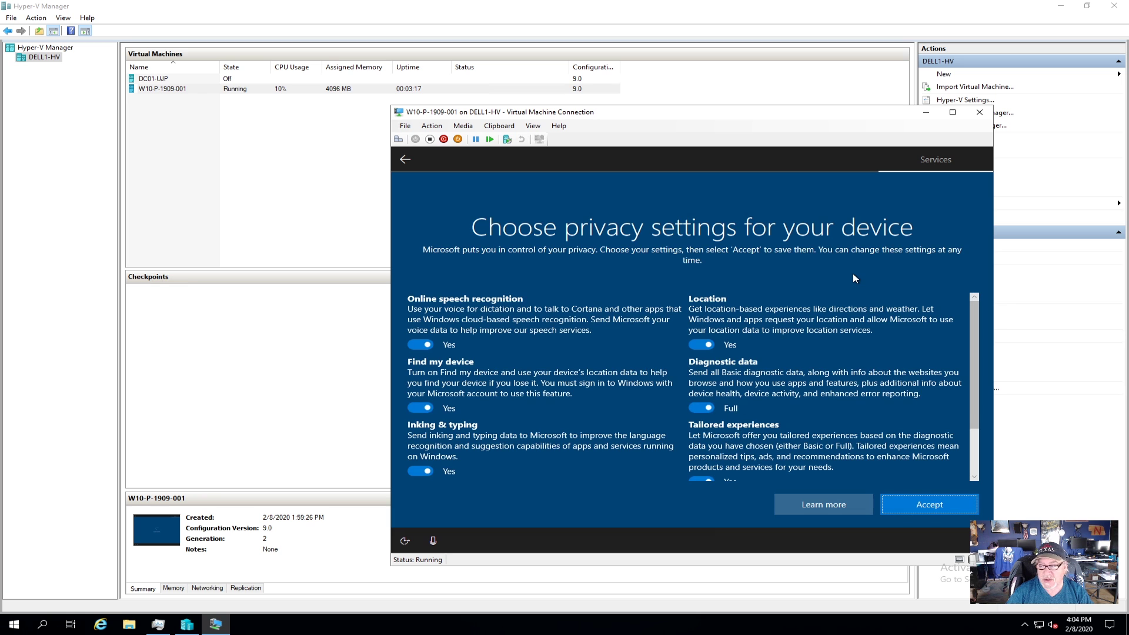
{"action": "left_click", "coordinate": [417, 343]}
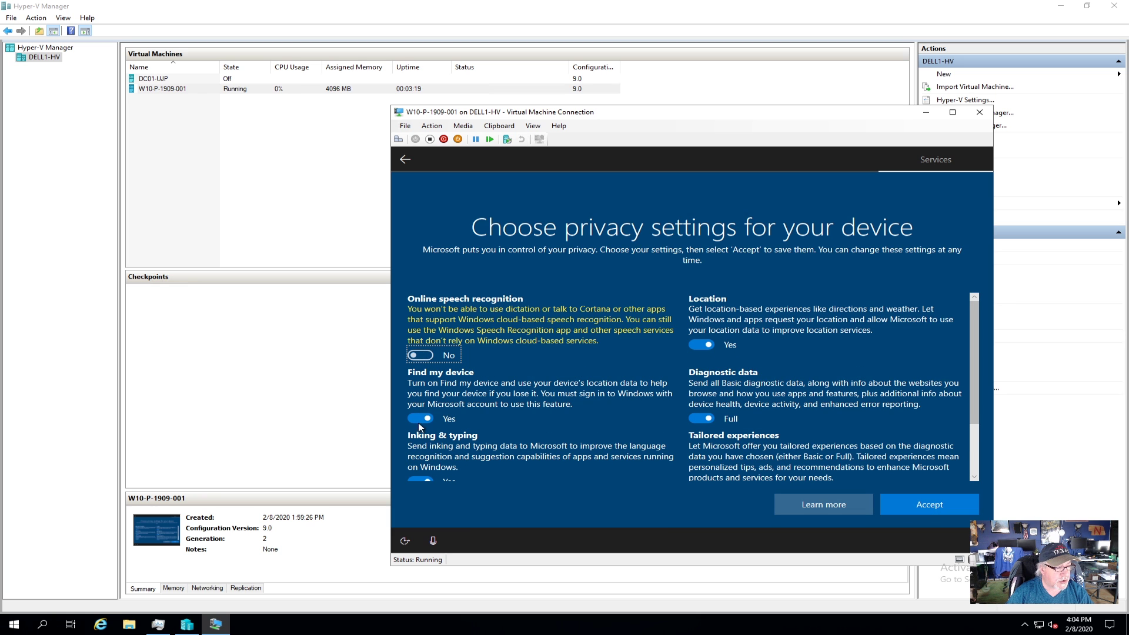
{"action": "left_click", "coordinate": [420, 418]}
{"action": "left_click", "coordinate": [418, 473]}
{"action": "scroll", "coordinate": [545, 411], "scroll_direction": "down", "scroll_amount": 1}
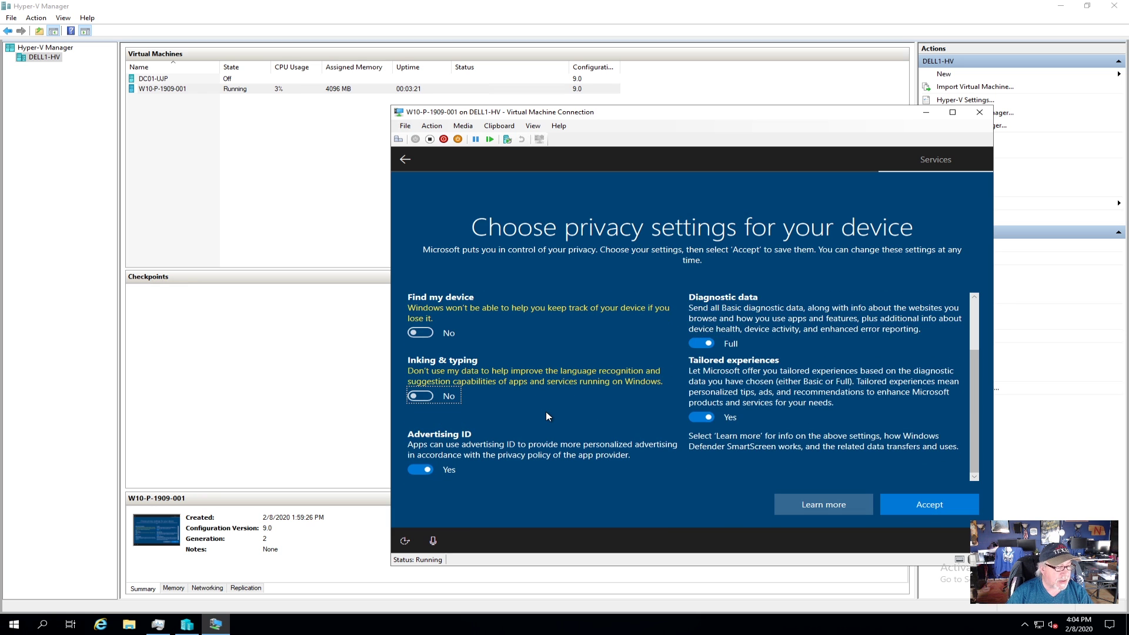
{"action": "left_click", "coordinate": [417, 470]}
{"action": "left_click", "coordinate": [696, 419]}
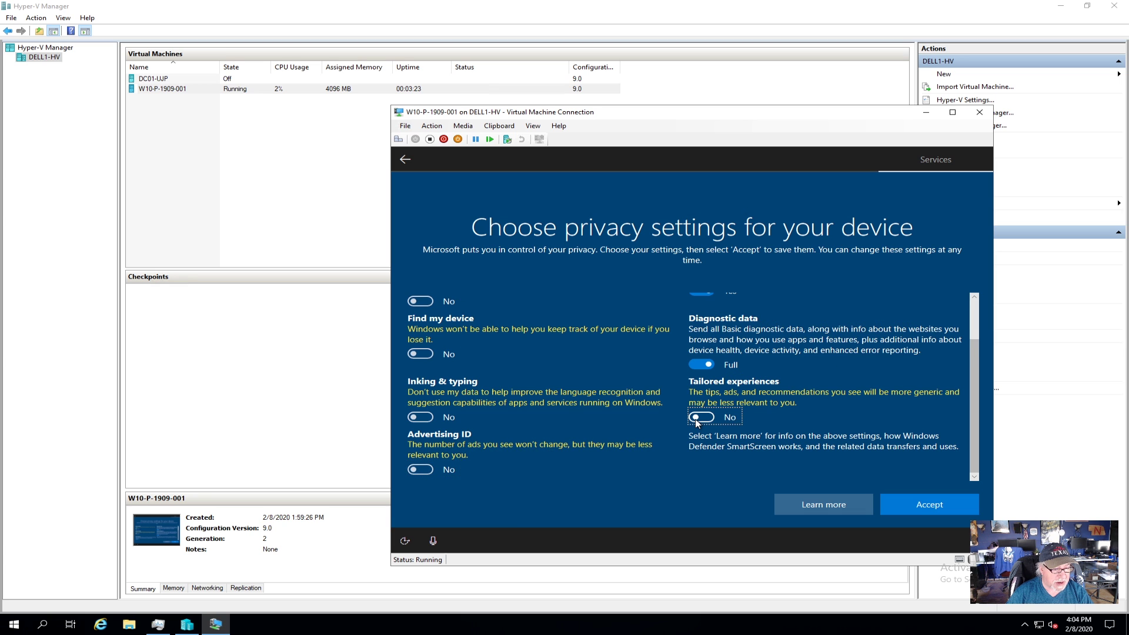
Step: Set diagnostic data to Basic, turn off Location, and accept the privacy settings
{"action": "scroll", "coordinate": [695, 418], "scroll_direction": "up", "scroll_amount": 1}
{"action": "left_click", "coordinate": [699, 402]}
{"action": "left_click", "coordinate": [698, 318]}
{"action": "scroll", "coordinate": [698, 340], "scroll_direction": "down", "scroll_amount": 2}
{"action": "scroll", "coordinate": [698, 337], "scroll_direction": "up", "scroll_amount": 3}
{"action": "left_click", "coordinate": [928, 501]}
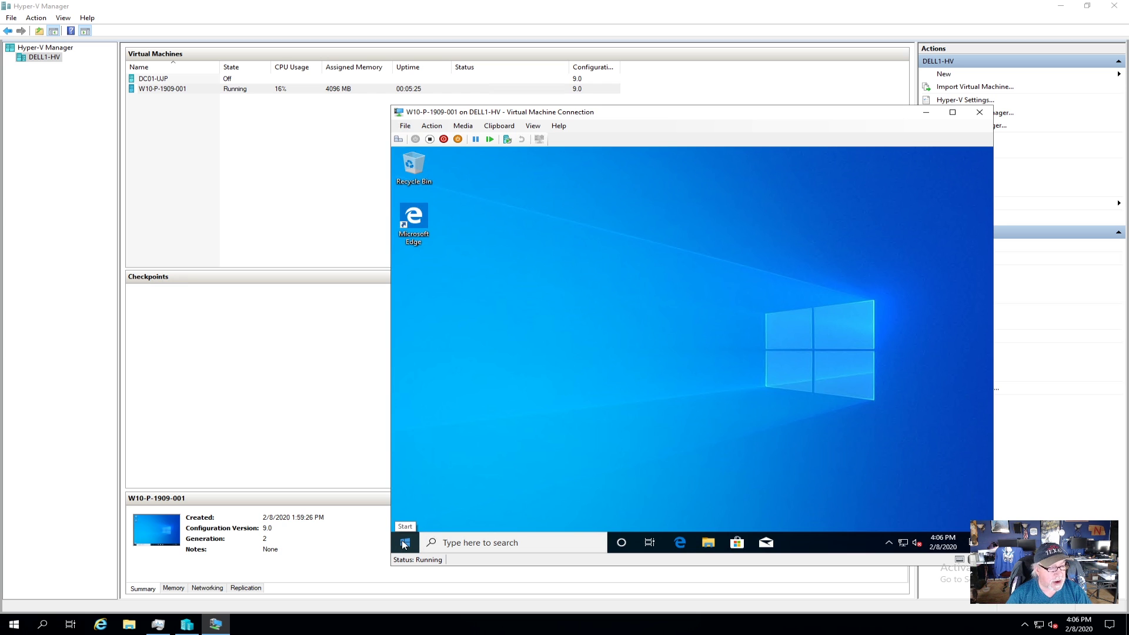
Step: Launch Task Manager from the Start button's Win+X menu on the VM desktop
{"action": "right_click", "coordinate": [404, 544]}
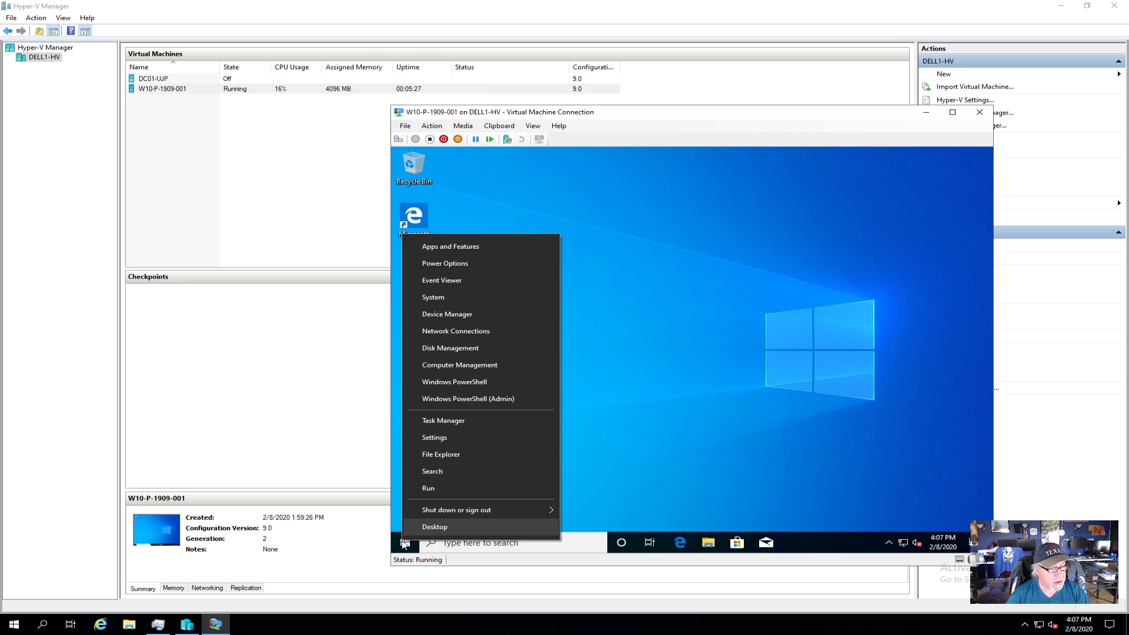
{"action": "left_click", "coordinate": [448, 420]}
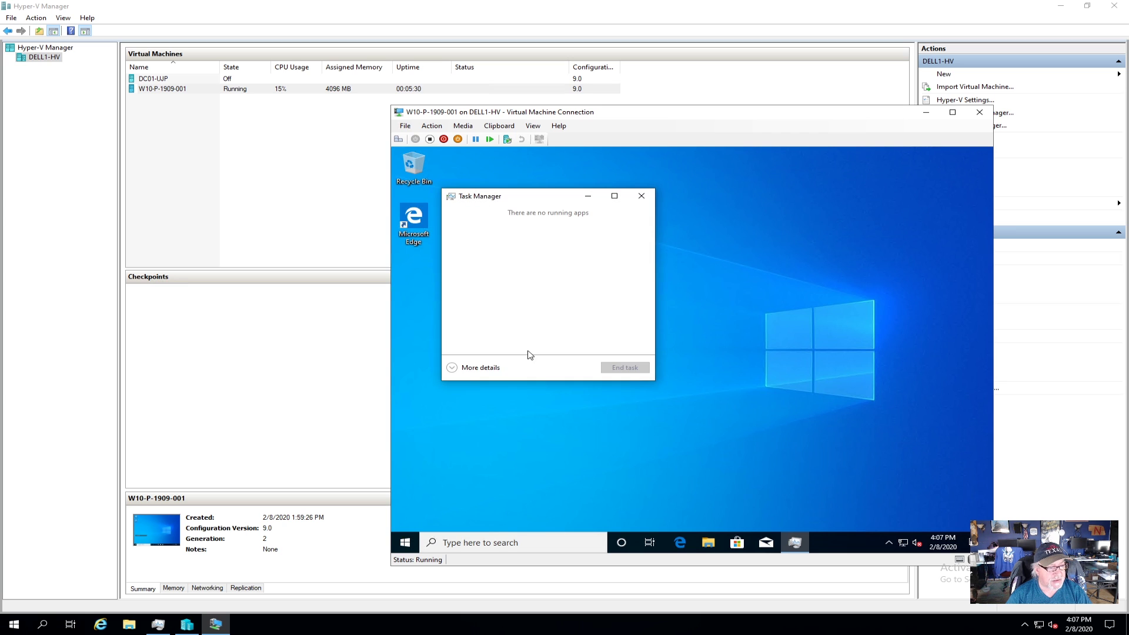
Step: Expand Task Manager to full details and show the CPU graph per logical processor
{"action": "left_click", "coordinate": [468, 373]}
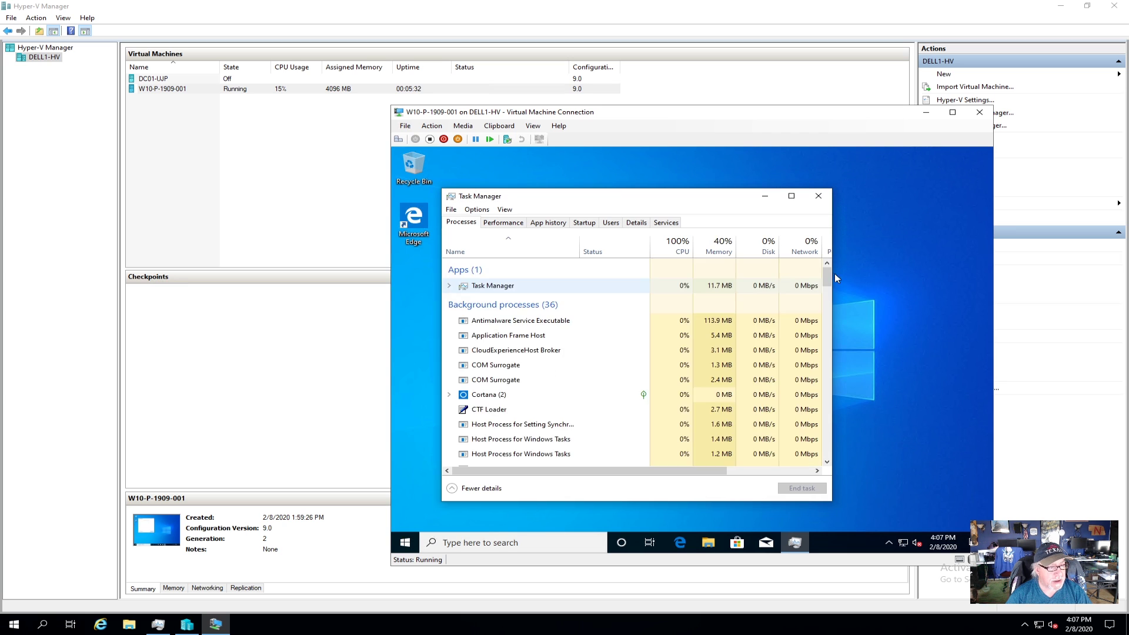
{"action": "left_click", "coordinate": [510, 228]}
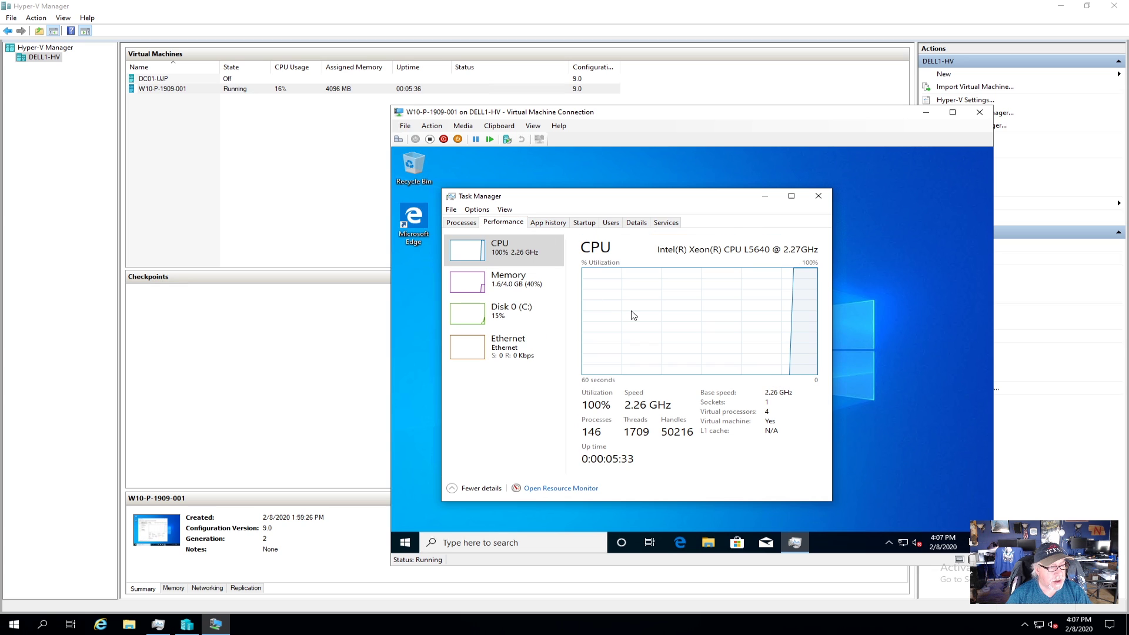
{"action": "right_click", "coordinate": [633, 312]}
{"action": "mouse_move", "coordinate": [705, 317]}
{"action": "left_click", "coordinate": [795, 330]}
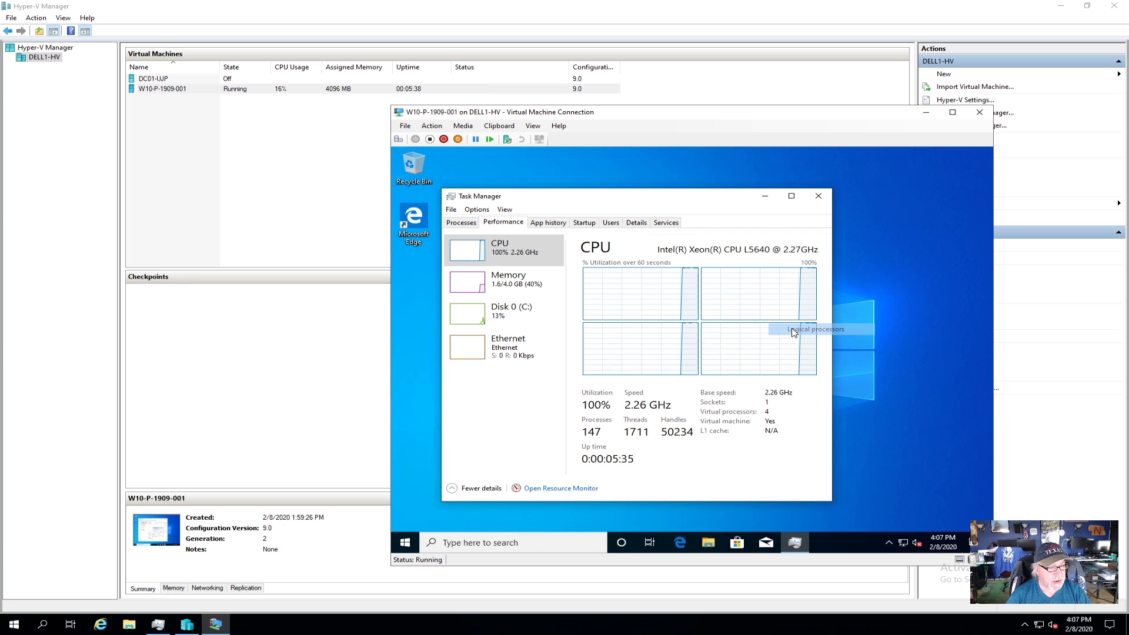
Step: Review the VM's memory, disk and Ethernet usage, then return to the process list
{"action": "left_click", "coordinate": [520, 291]}
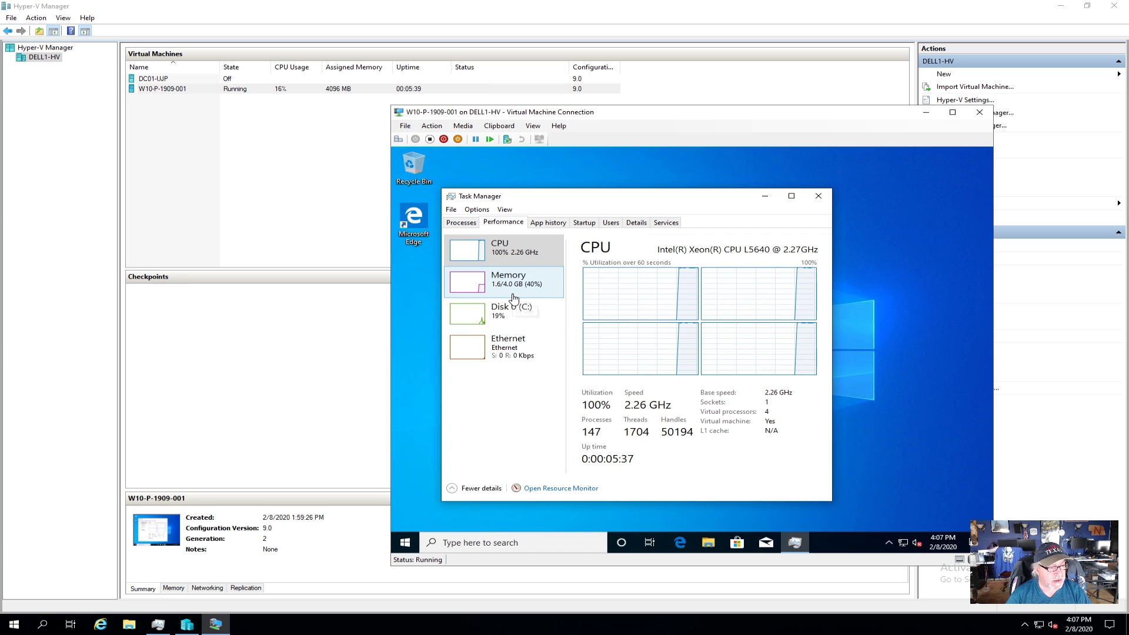
{"action": "left_click", "coordinate": [513, 313]}
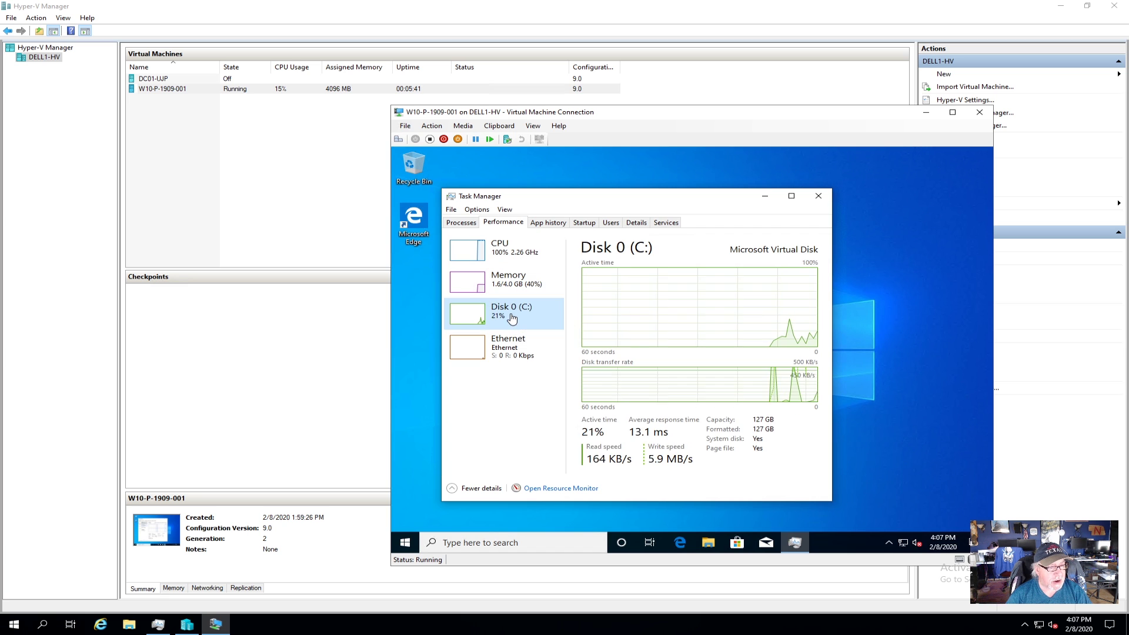
{"action": "left_click", "coordinate": [516, 353]}
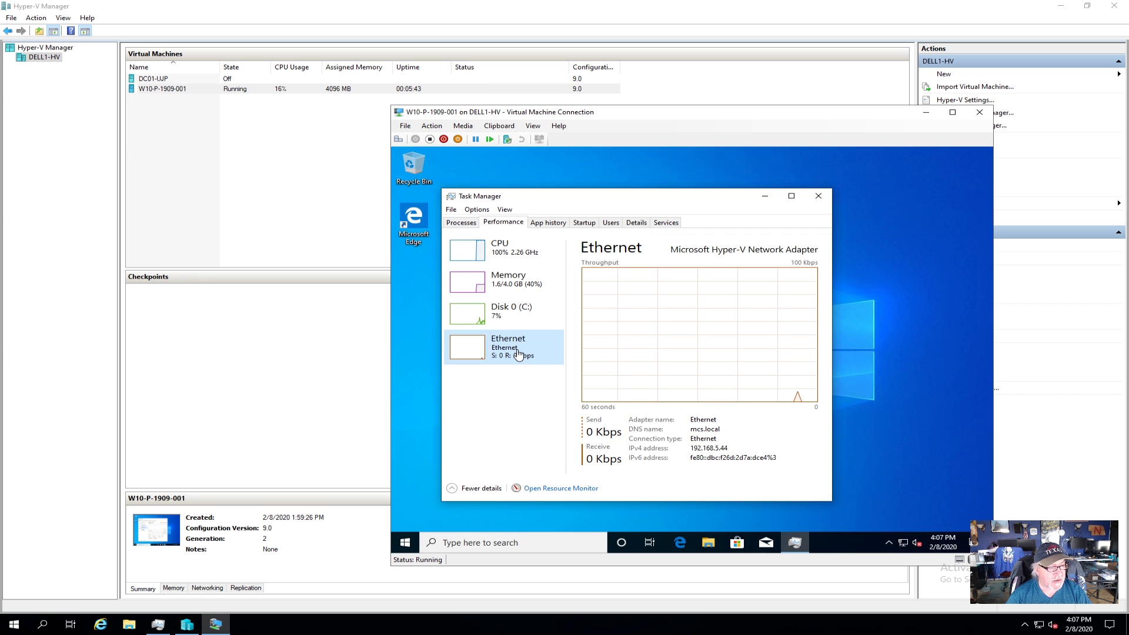
{"action": "left_click", "coordinate": [461, 222]}
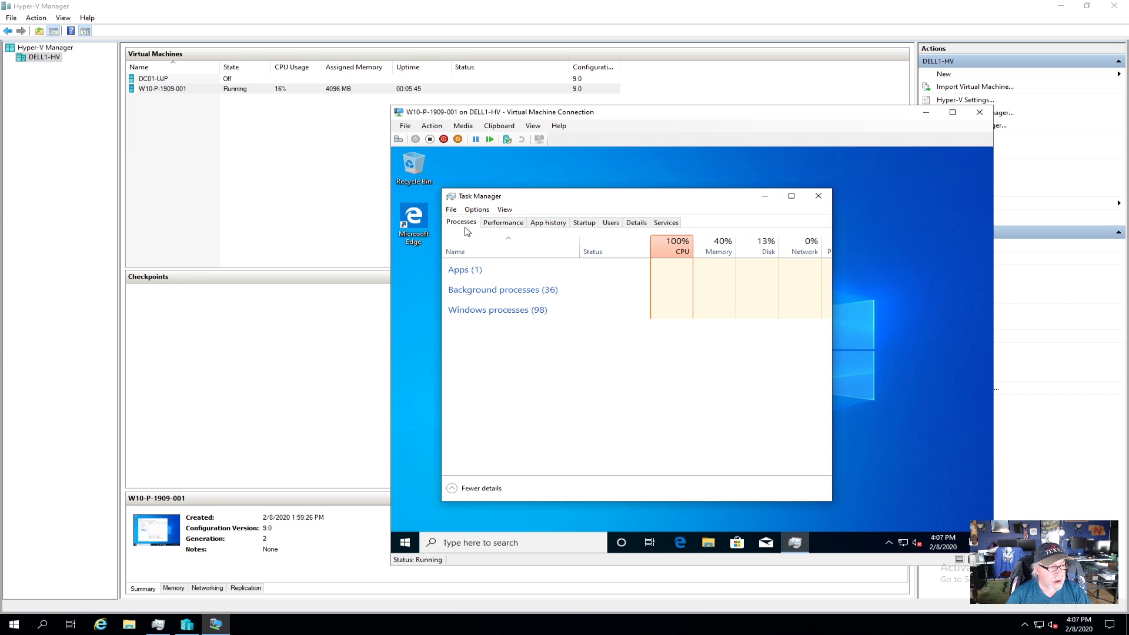
Step: Sort the VM's processes by CPU, show the CPU performance graph, and shift the VM window left
{"action": "left_click_drag", "start_coordinate": [691, 198], "coordinate": [820, 180]}
{"action": "left_click", "coordinate": [797, 233]}
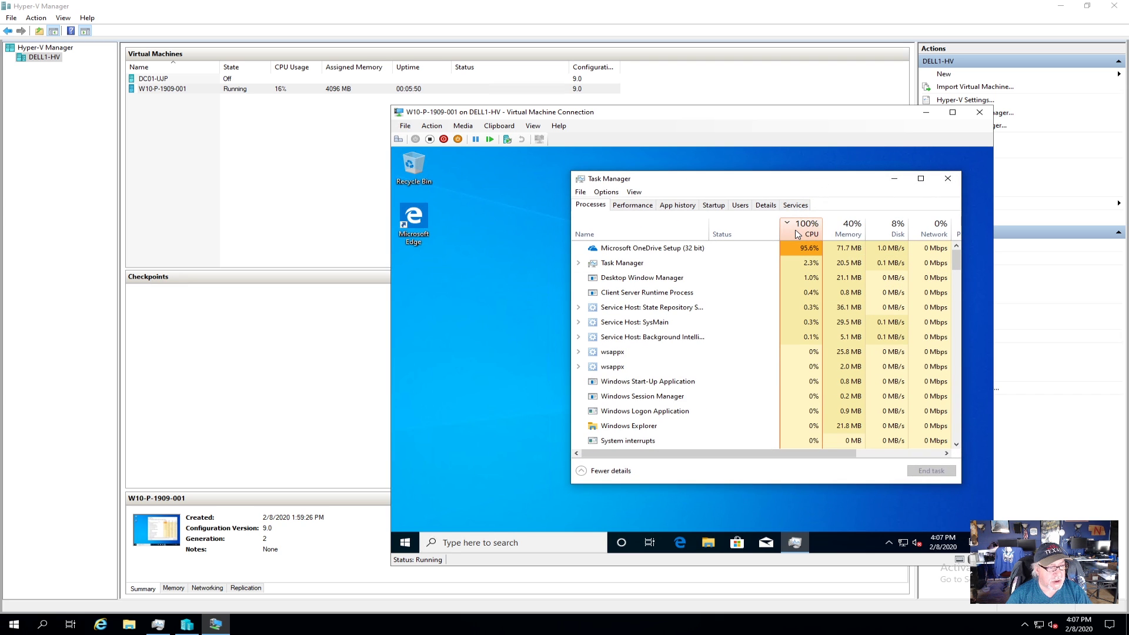
{"action": "left_click", "coordinate": [633, 205]}
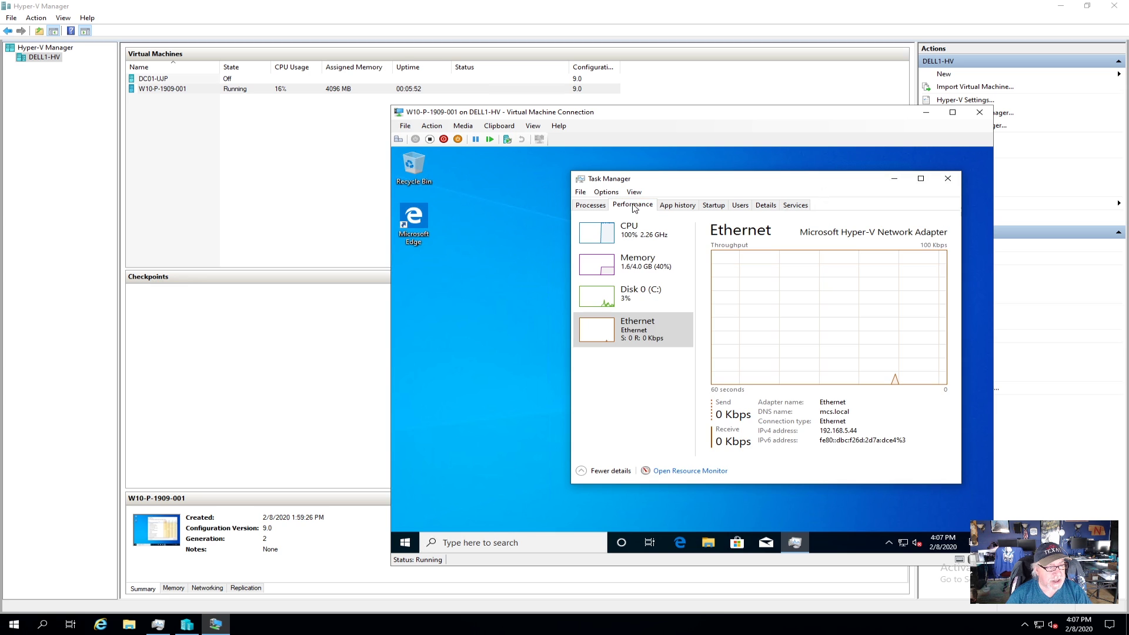
{"action": "left_click", "coordinate": [637, 242]}
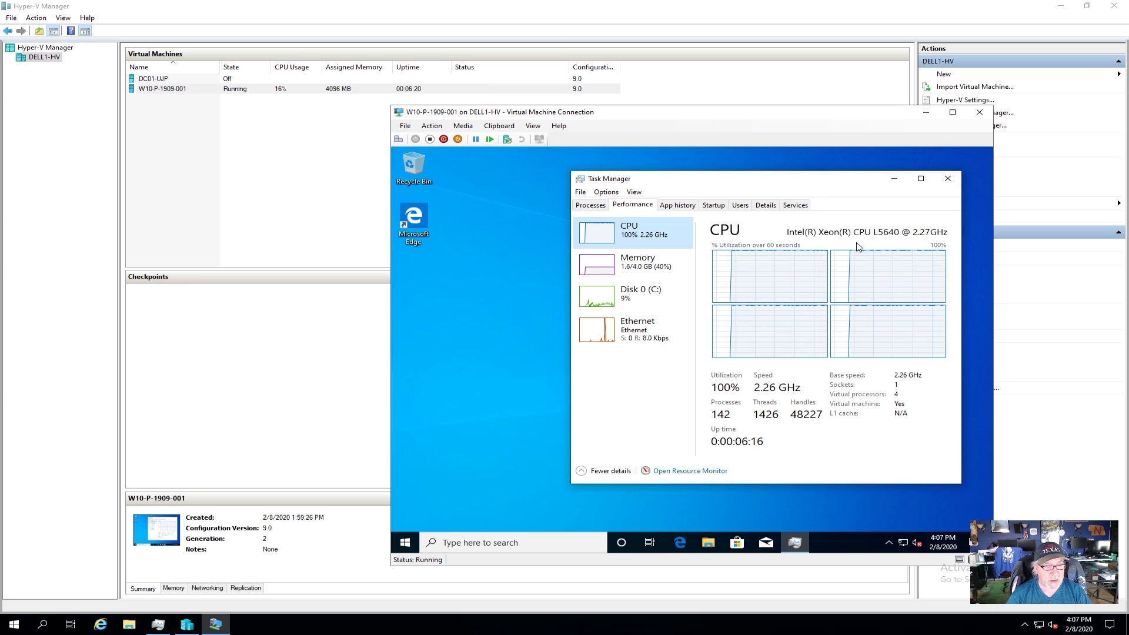
{"action": "left_click_drag", "start_coordinate": [754, 115], "coordinate": [664, 99]}
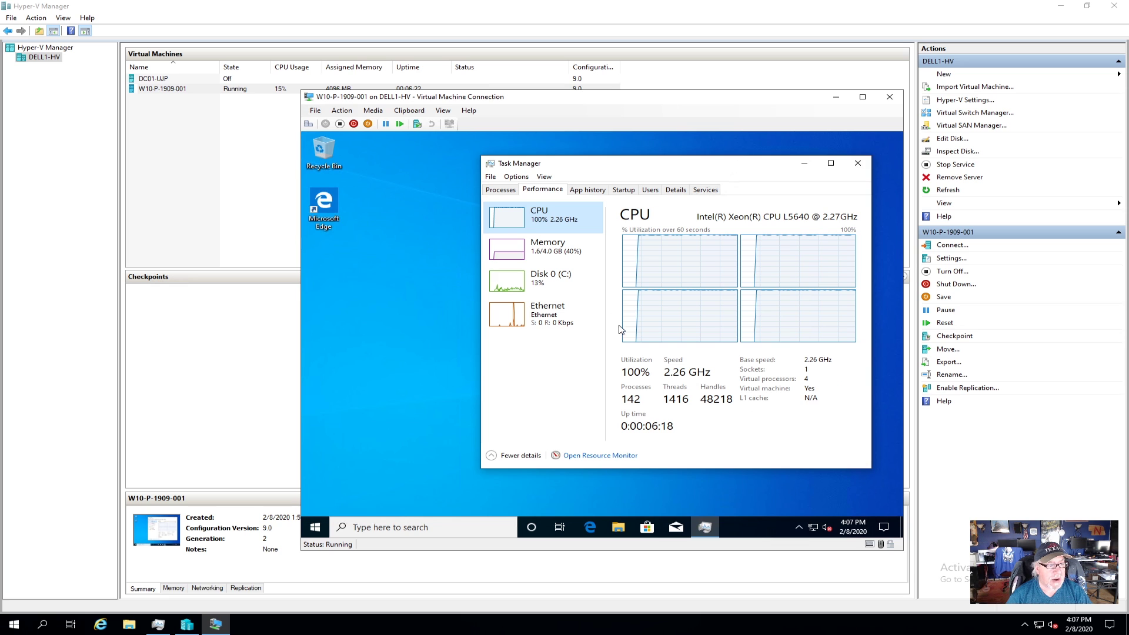